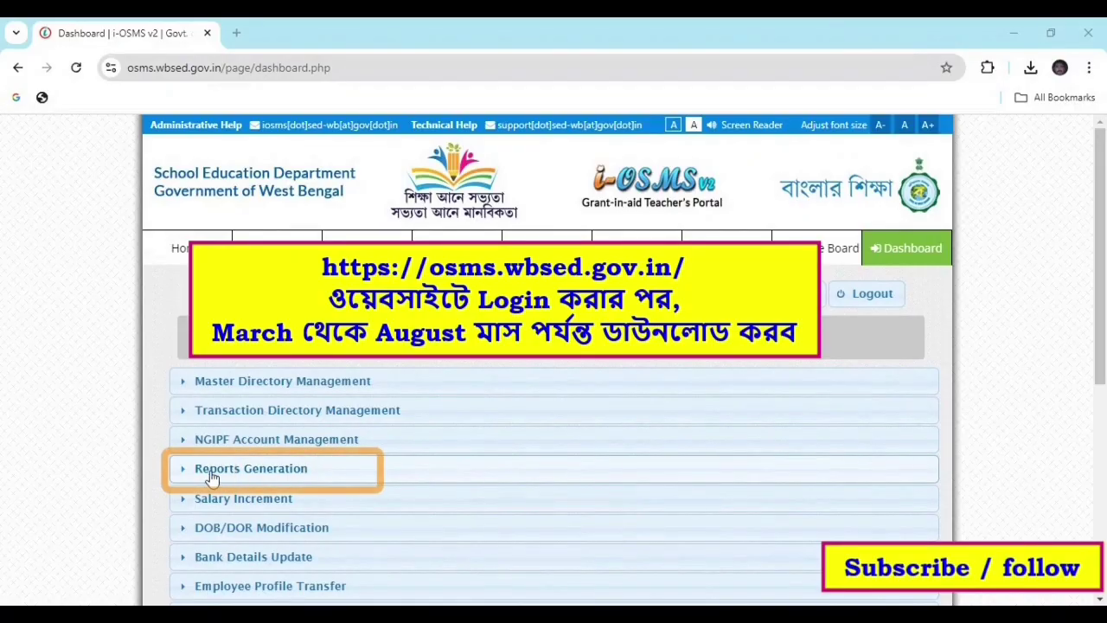
Open the Salary Requisition (Excel) page from the Reports Generation section of the dashboard
{"action": "left_click", "coordinate": [360, 475]}
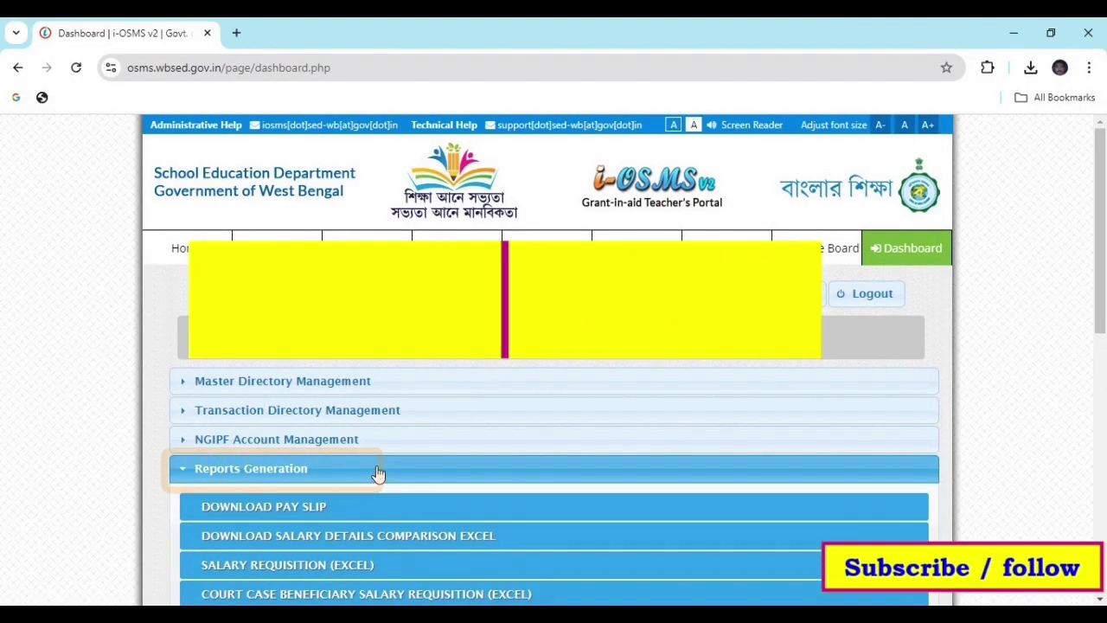
{"action": "scroll", "coordinate": [768, 389], "scroll_direction": "down", "scroll_amount": 3}
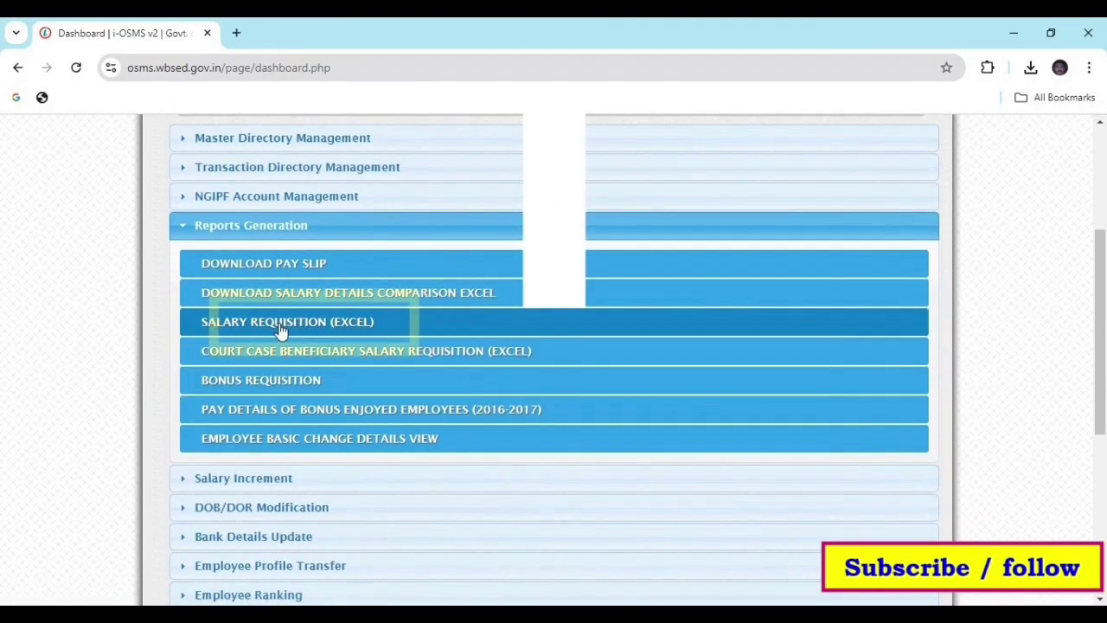
{"action": "left_click", "coordinate": [425, 327]}
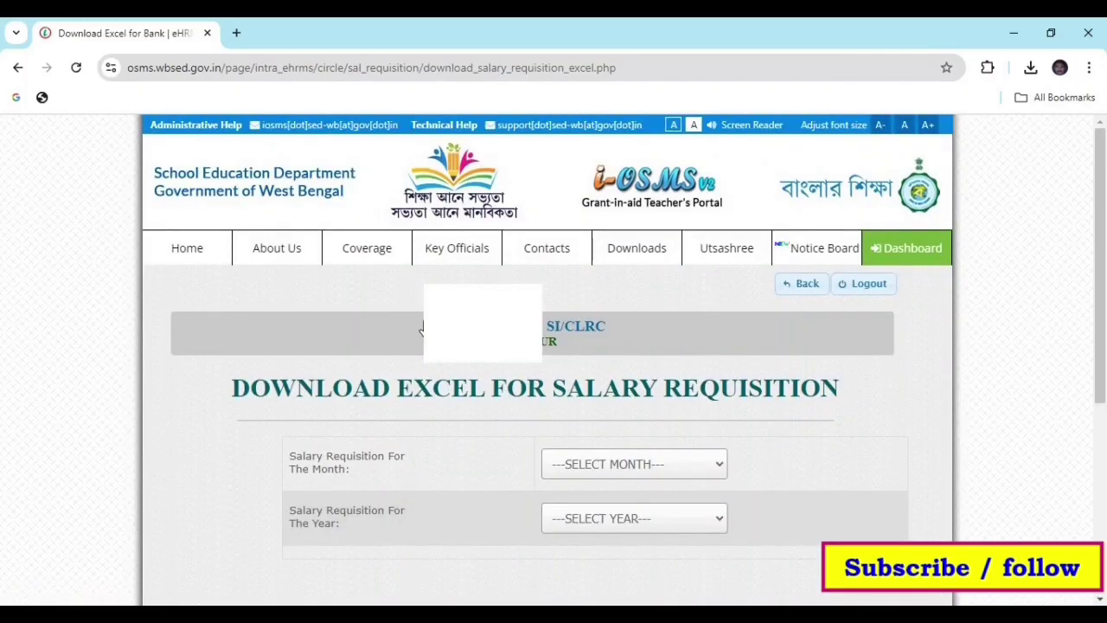
Set the salary requisition month to March and the year to 2024, and download its Excel file
{"action": "left_click", "coordinate": [712, 466]}
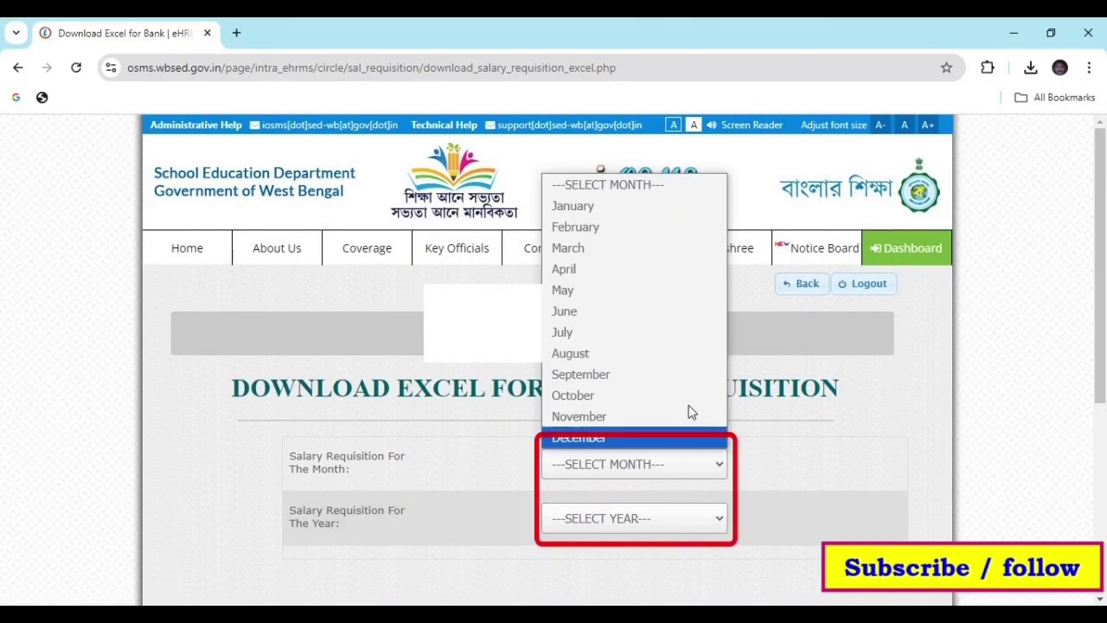
{"action": "left_click", "coordinate": [626, 249]}
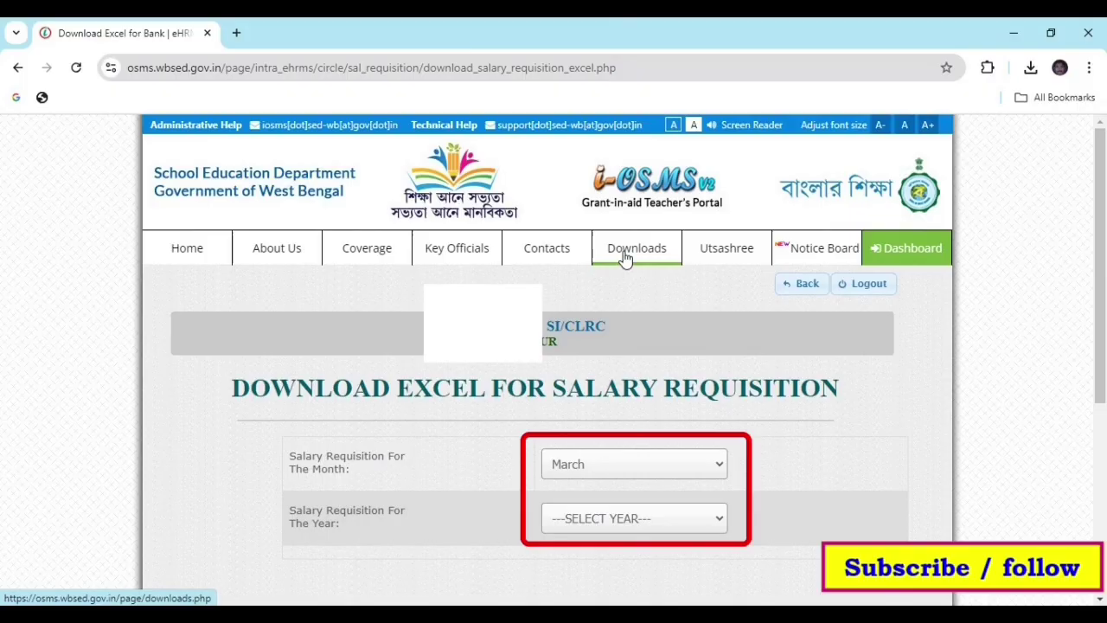
{"action": "left_click", "coordinate": [682, 522]}
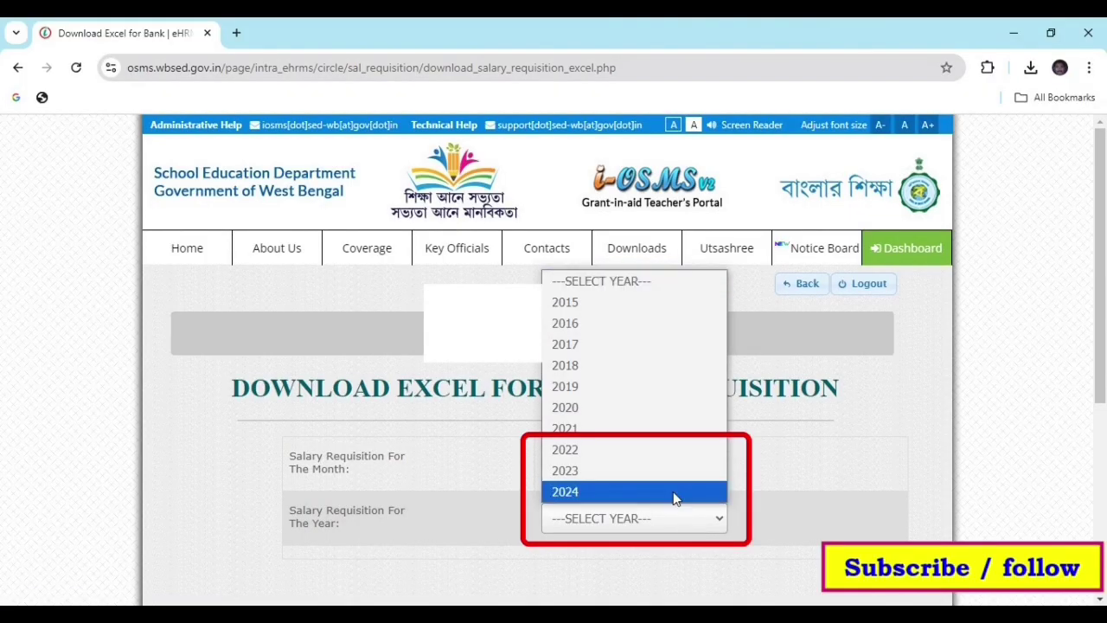
{"action": "left_click", "coordinate": [672, 492]}
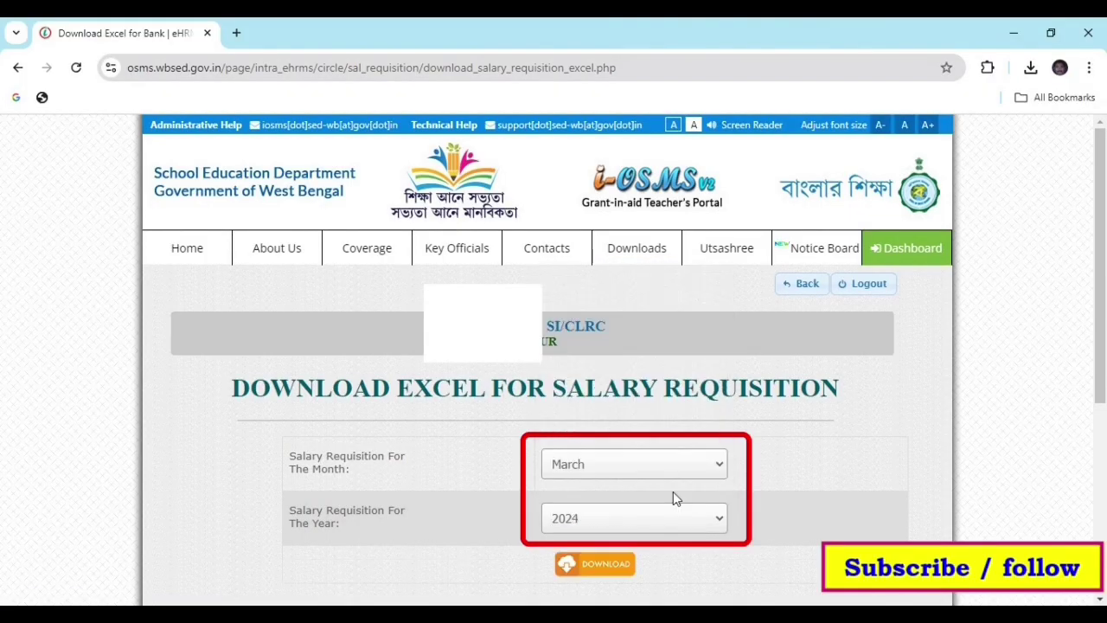
{"action": "left_click", "coordinate": [605, 572]}
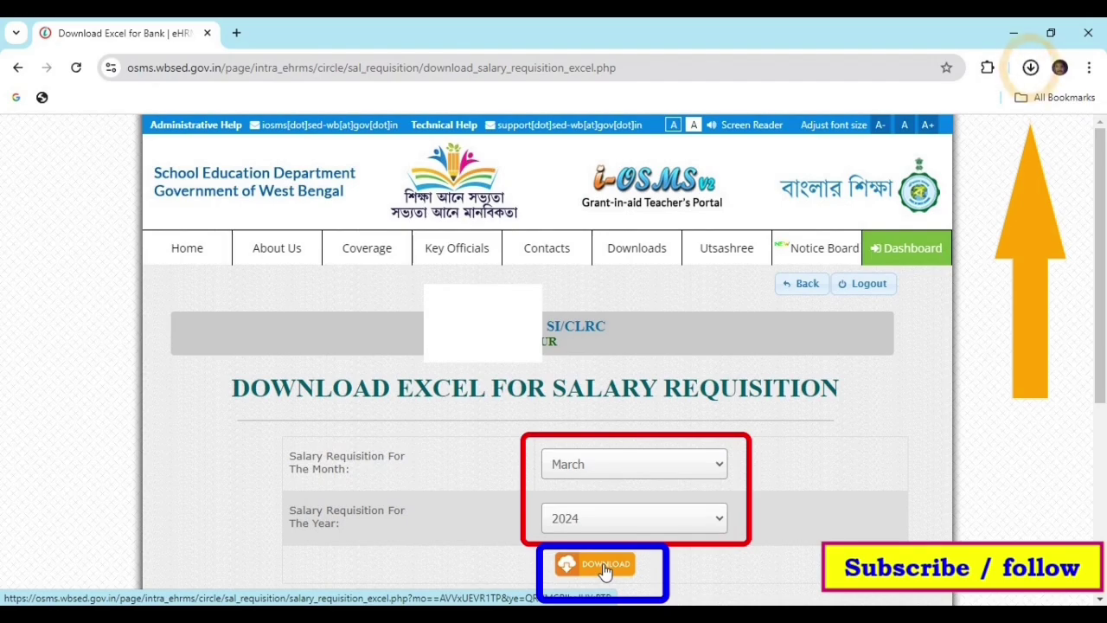
Download the salary requisition Excel files for April and May 2024
{"action": "left_click", "coordinate": [634, 467]}
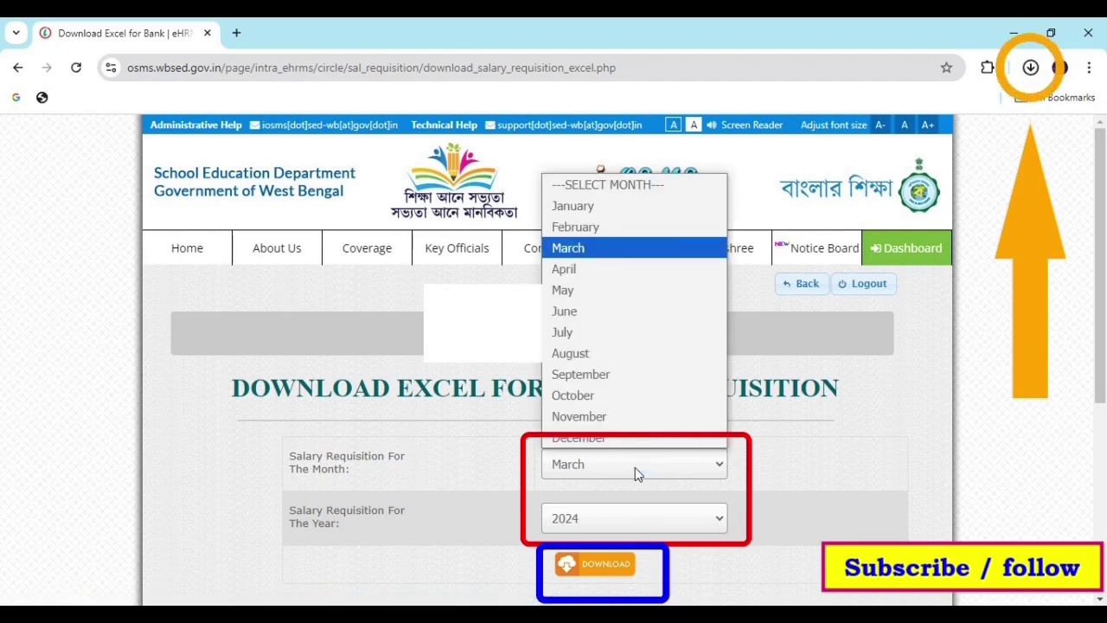
{"action": "left_click", "coordinate": [601, 271]}
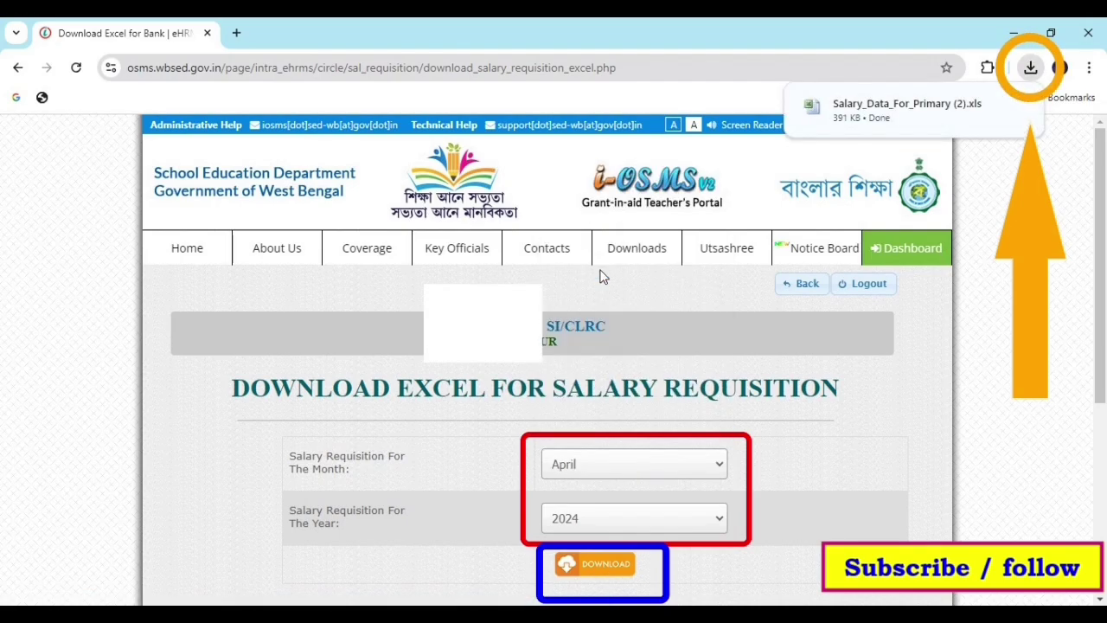
{"action": "left_click", "coordinate": [612, 563]}
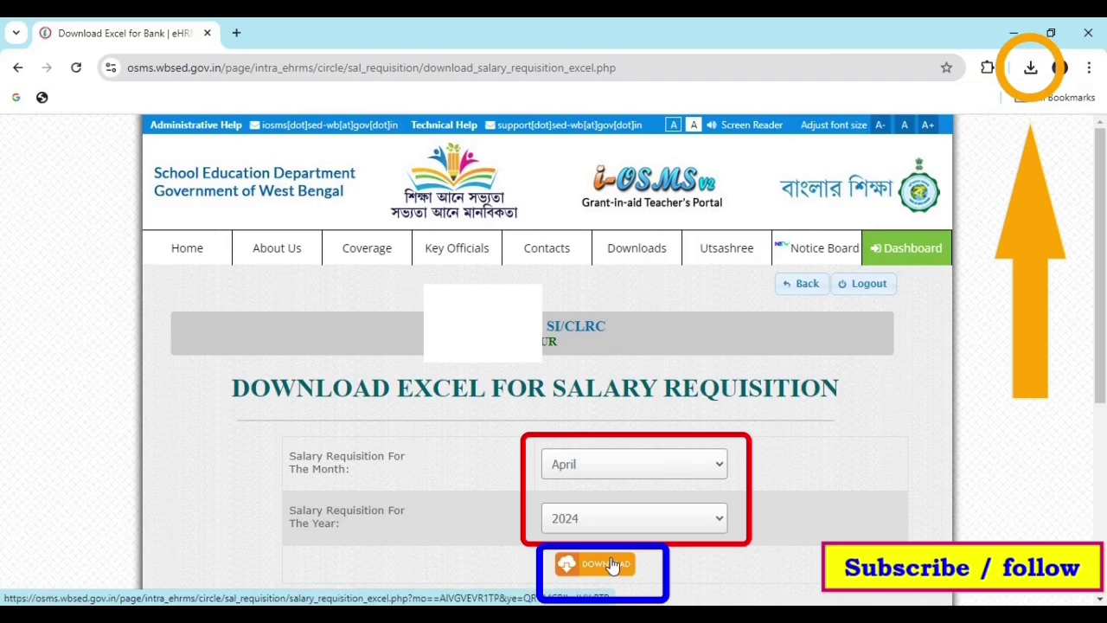
{"action": "left_click", "coordinate": [624, 468]}
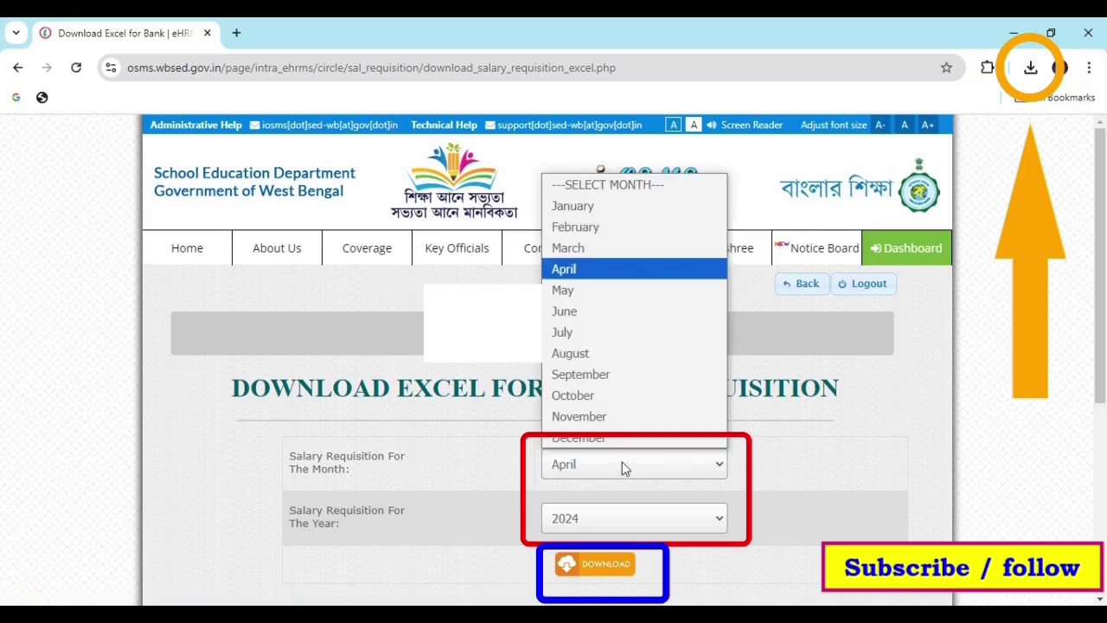
{"action": "left_click", "coordinate": [589, 294]}
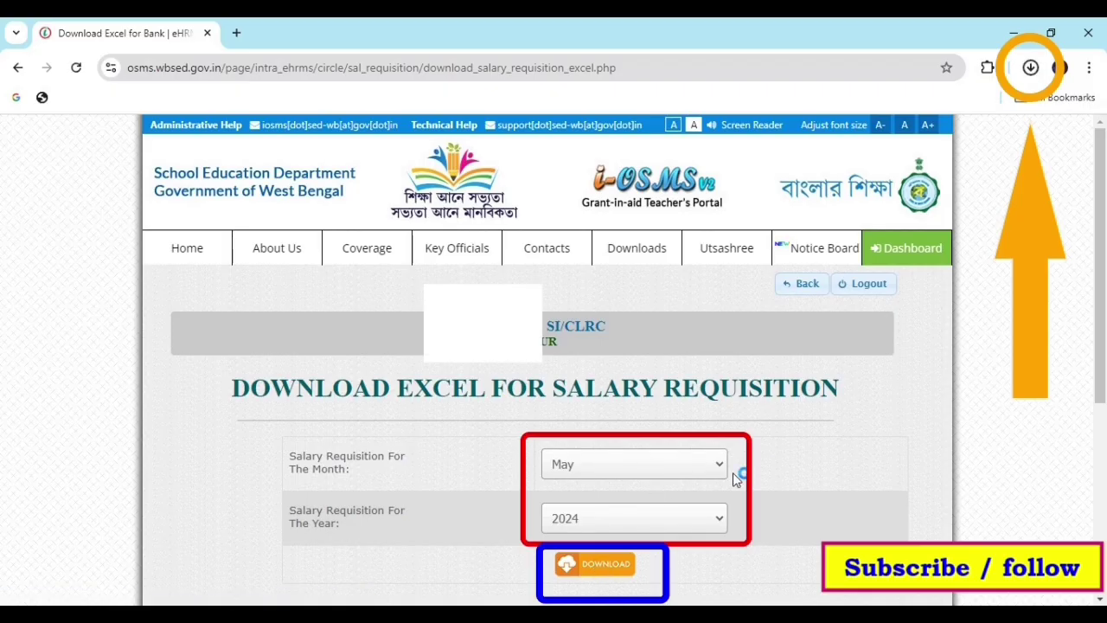
Download the salary requisition Excel files for June and July 2024
{"action": "left_click", "coordinate": [638, 469]}
{"action": "left_click", "coordinate": [602, 320]}
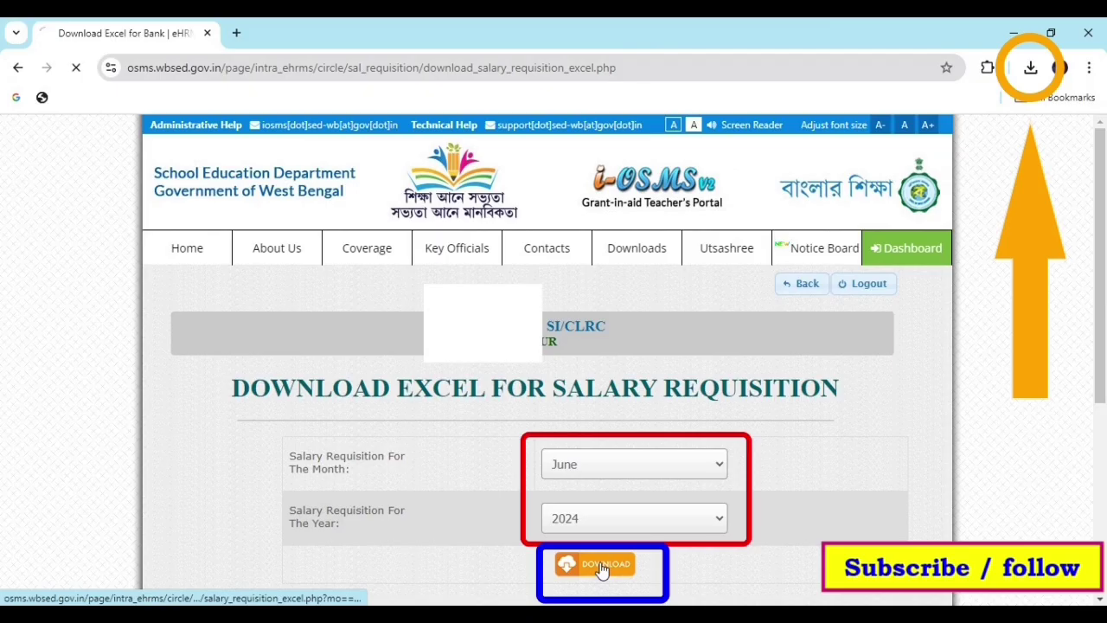
{"action": "left_click", "coordinate": [620, 463]}
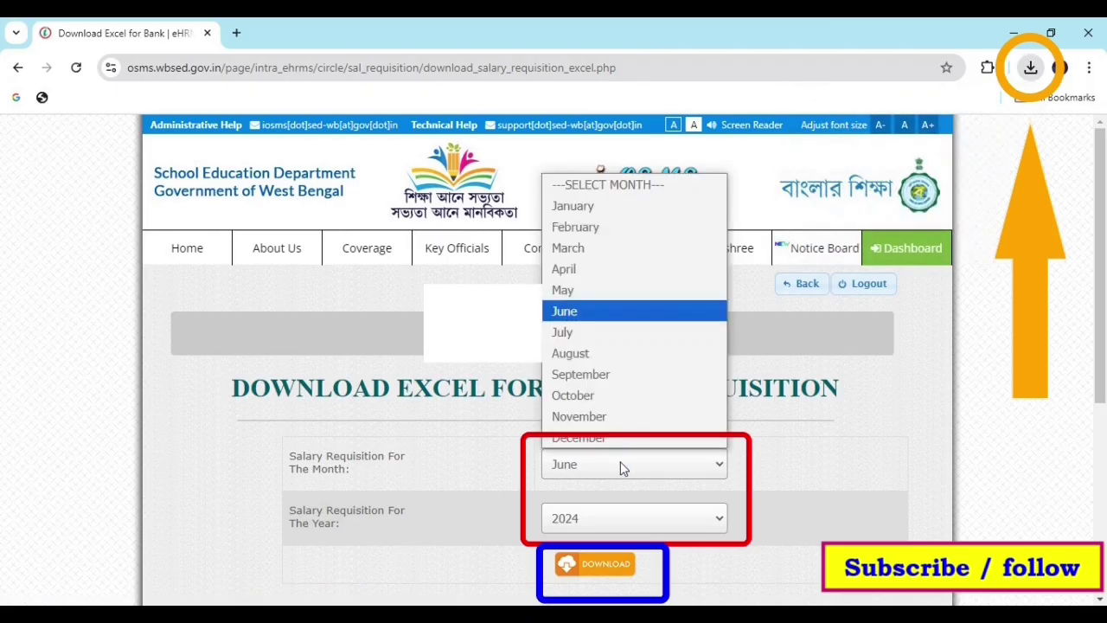
{"action": "left_click", "coordinate": [629, 337]}
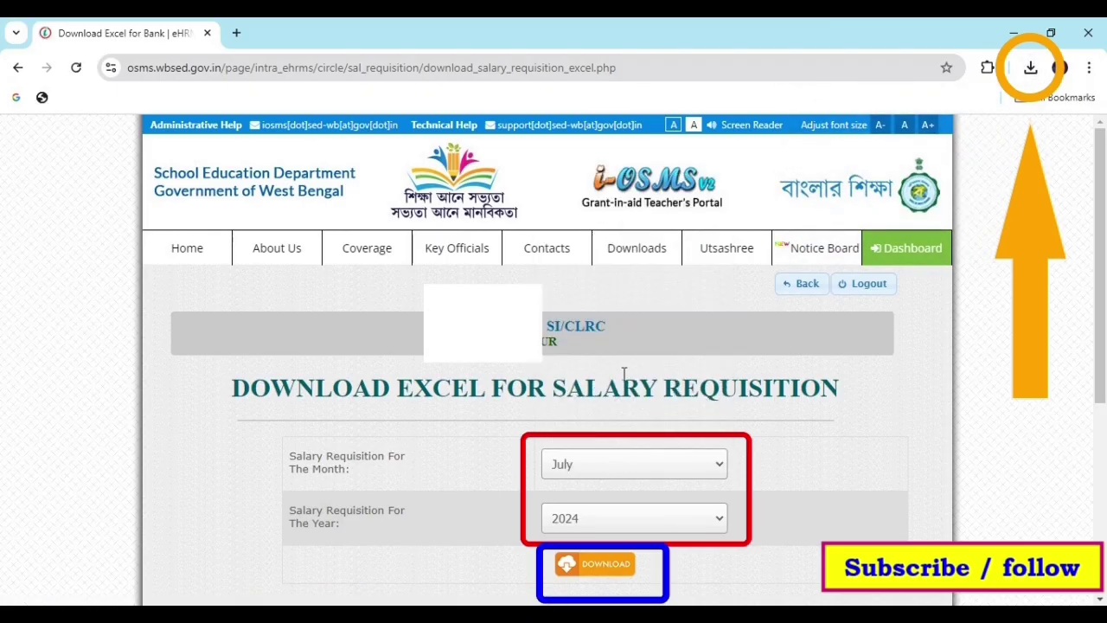
{"action": "left_click", "coordinate": [606, 567]}
Download the August 2024 salary requisition Excel file and check the recent download history for the monthly files
{"action": "left_click", "coordinate": [624, 467]}
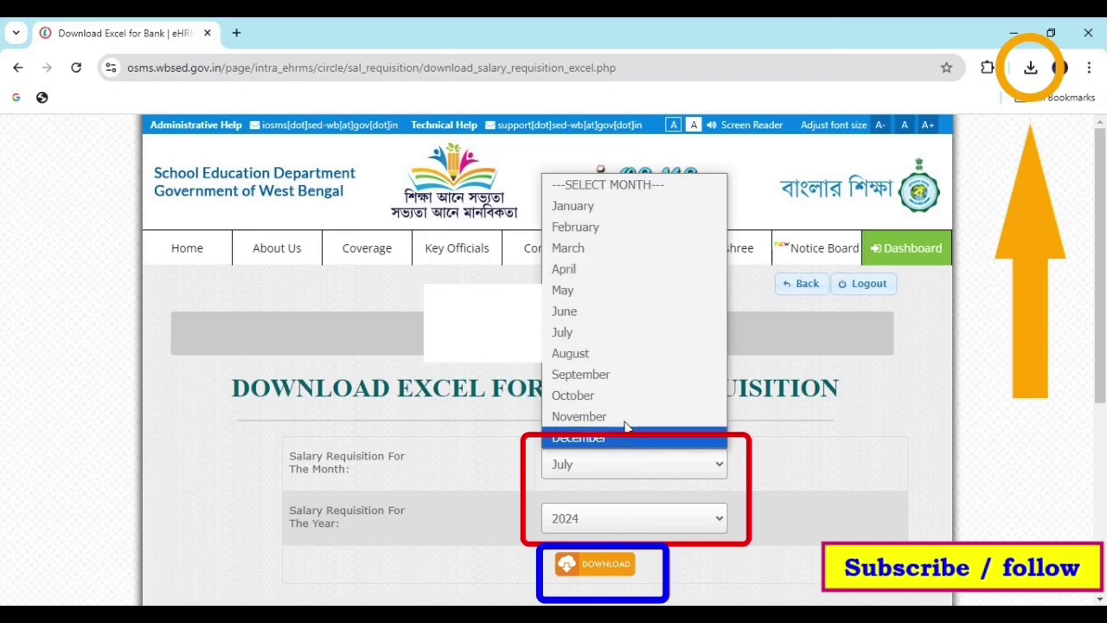
{"action": "left_click", "coordinate": [625, 354]}
{"action": "left_click", "coordinate": [606, 570]}
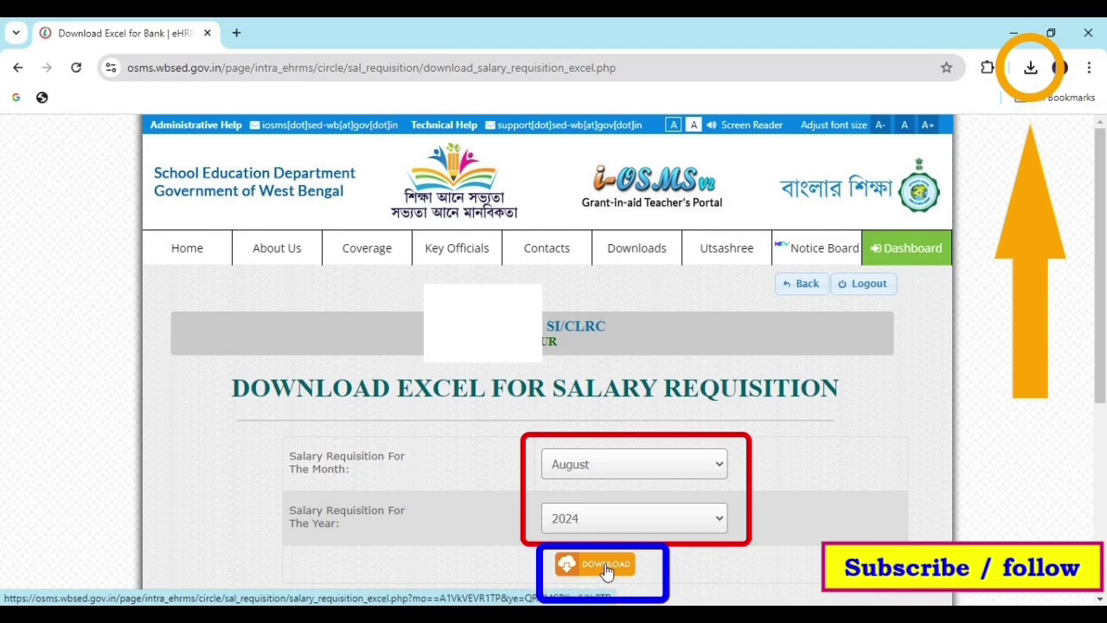
{"action": "left_click", "coordinate": [1031, 69]}
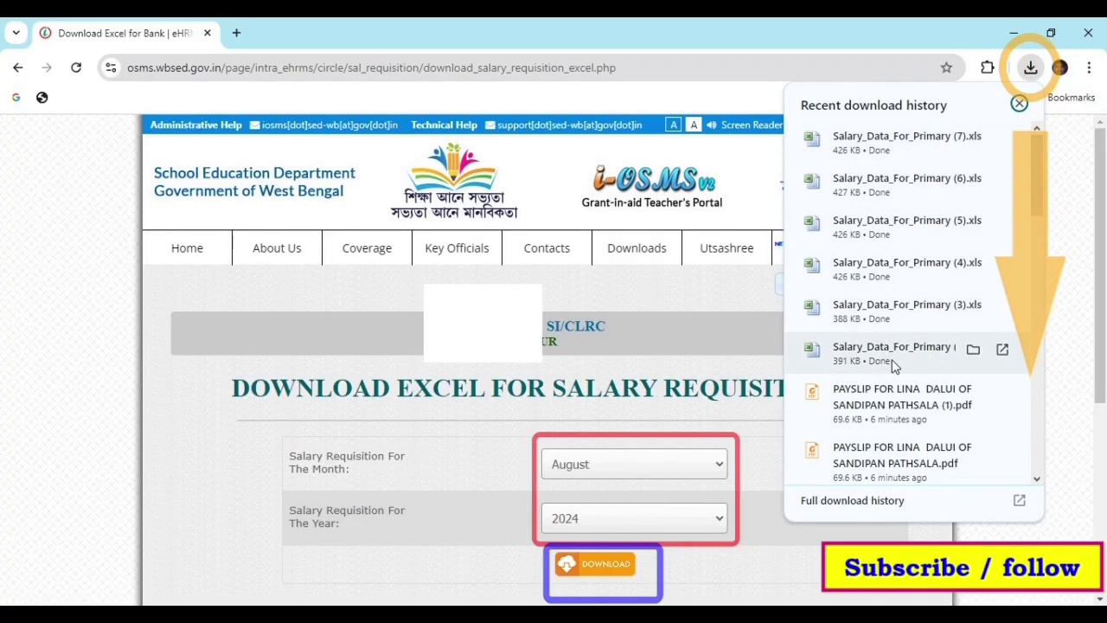
{"action": "left_click", "coordinate": [1079, 313]}
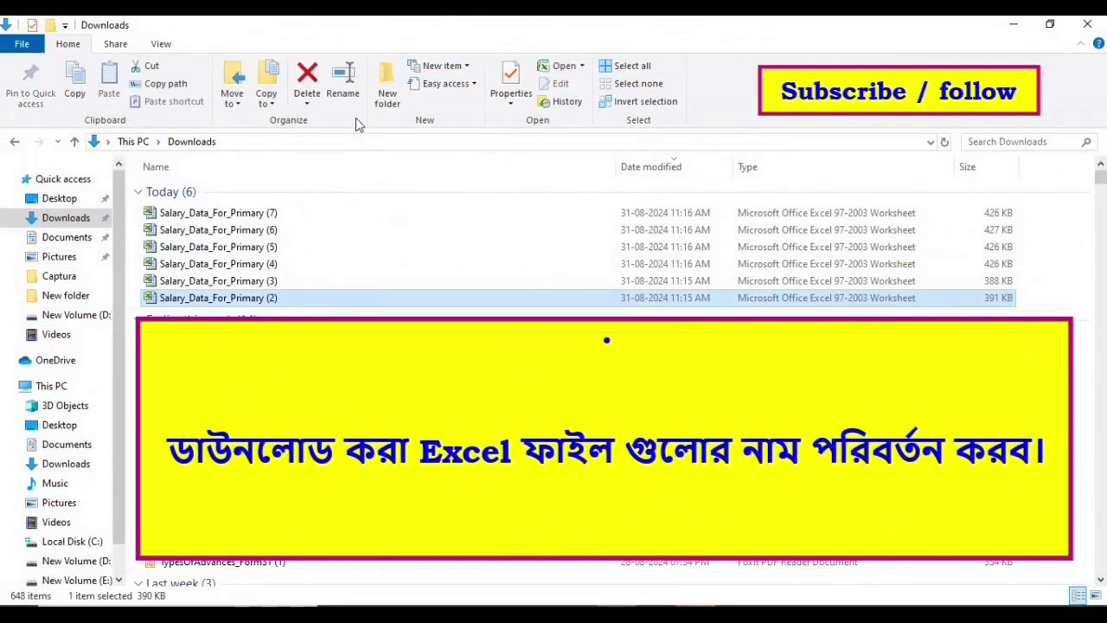
In the Downloads folder, rename Salary_Data_For_Primary (2) as MARCH and Salary_Data_For_Primary (3) as APRIL
{"action": "left_click", "coordinate": [343, 80]}
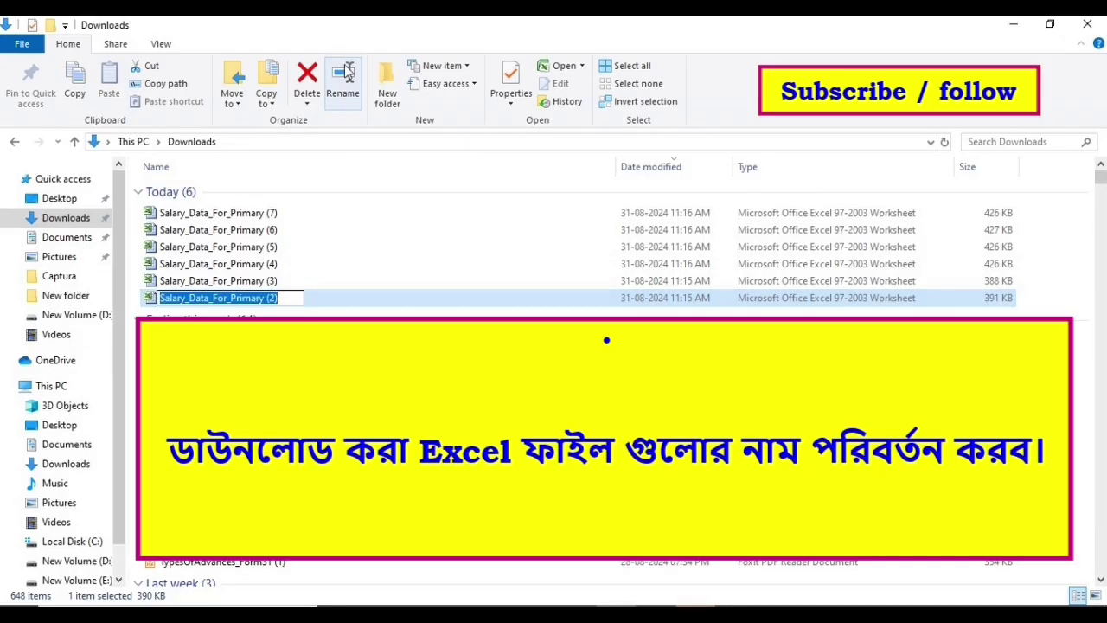
{"action": "type", "text": "MARCH"}
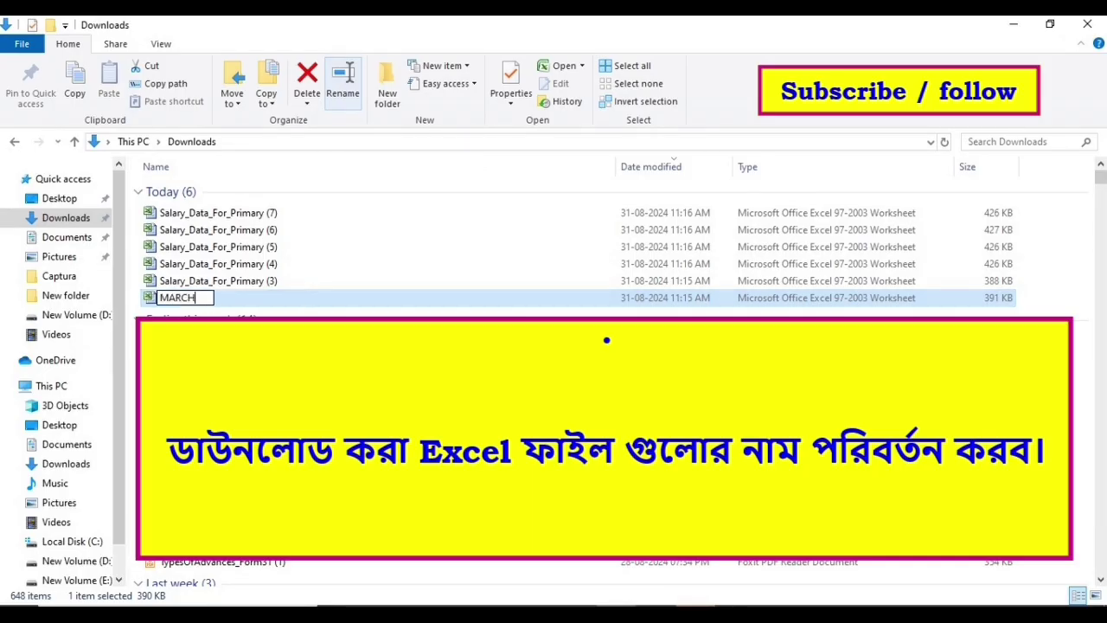
{"action": "left_click", "coordinate": [306, 276]}
{"action": "left_click", "coordinate": [344, 87]}
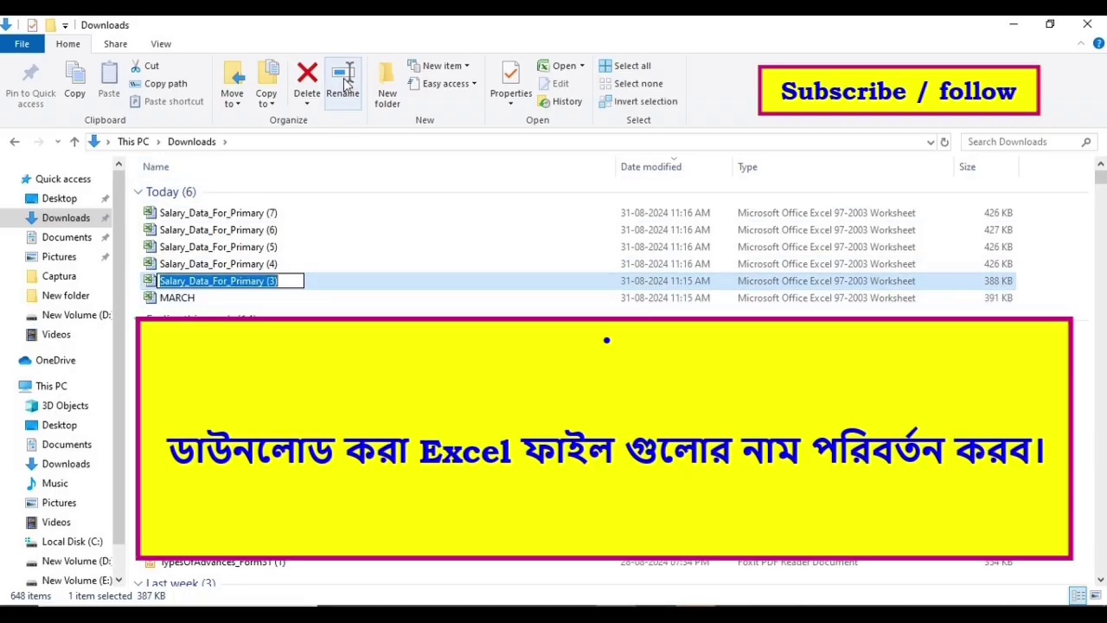
{"action": "type", "text": "APRI"}
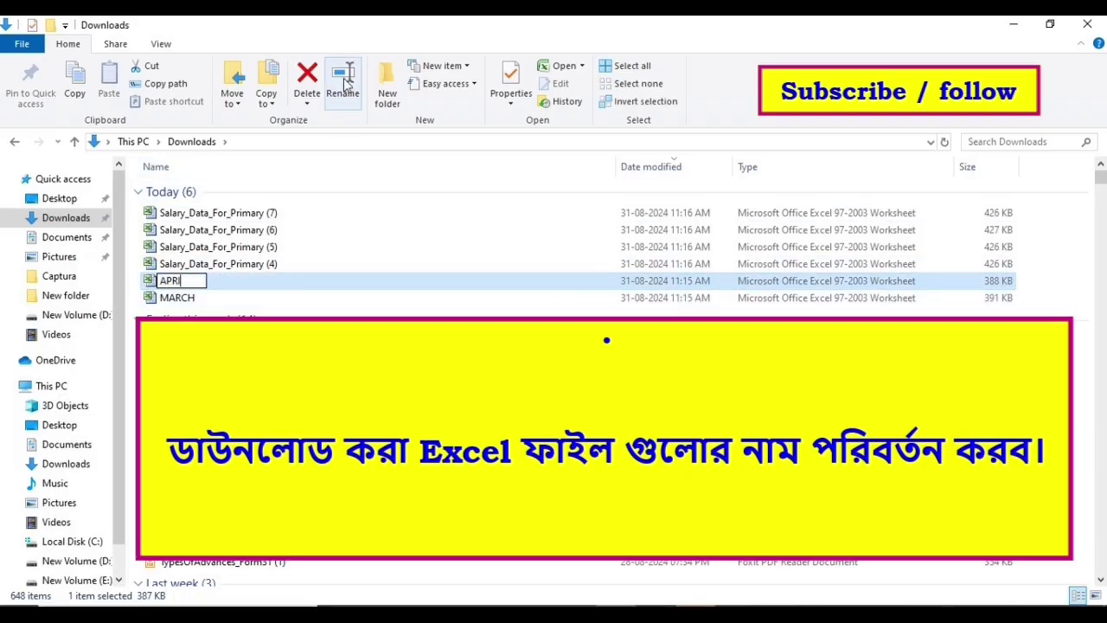
{"action": "type", "text": "L"}
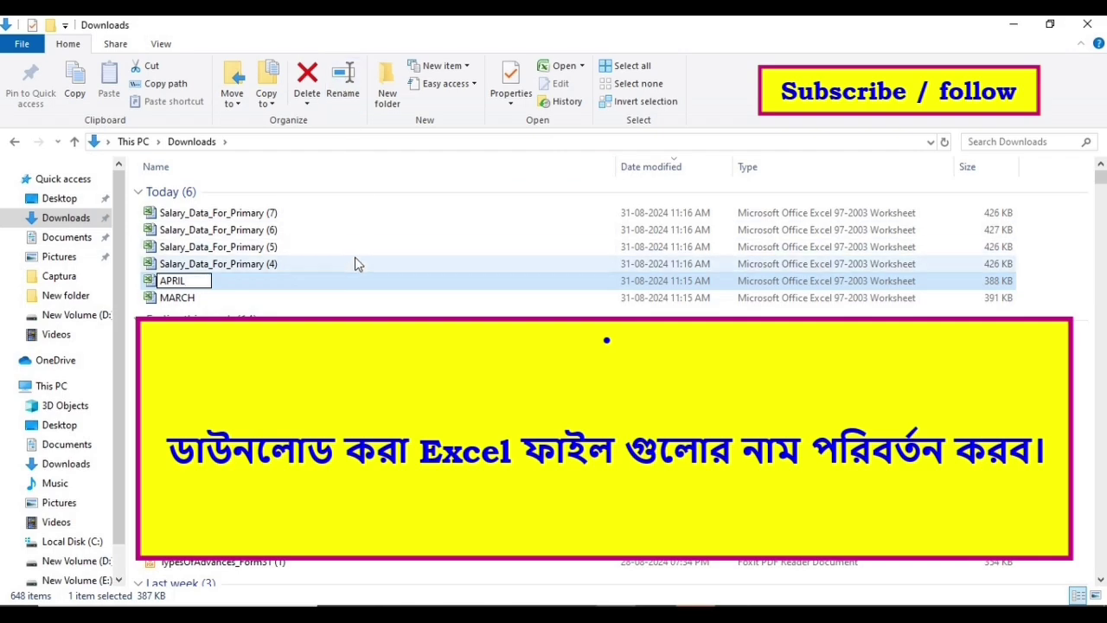
Rename Salary_Data_For_Primary (4) as MAY and Salary_Data_For_Primary (5) as JUNE
{"action": "left_click", "coordinate": [353, 264]}
{"action": "left_click", "coordinate": [344, 89]}
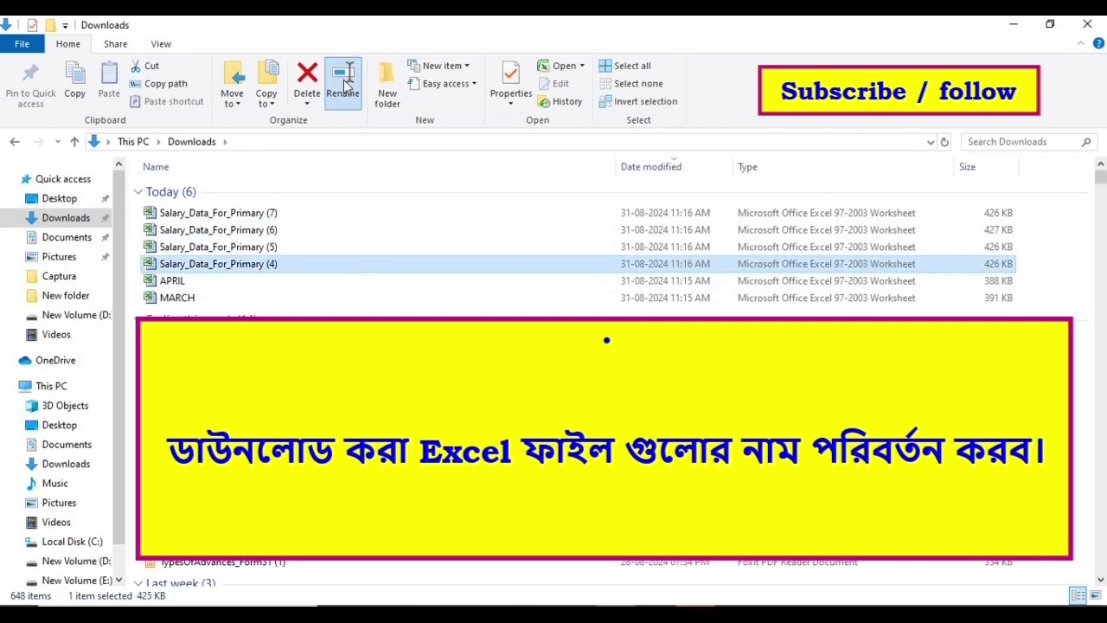
{"action": "type", "text": "MA"}
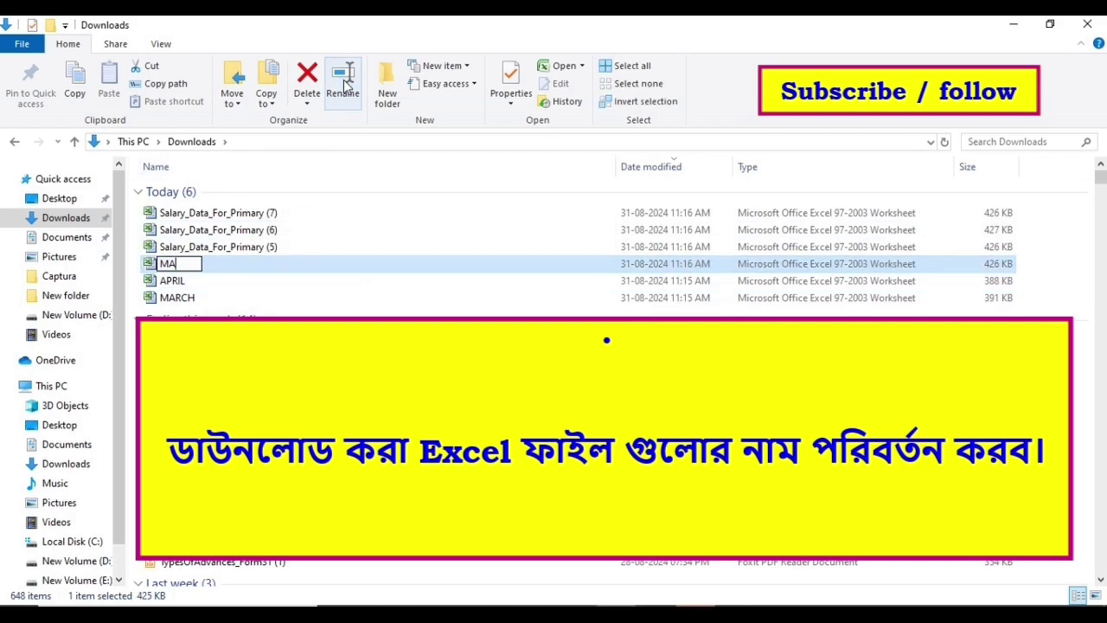
{"action": "type", "text": "Y"}
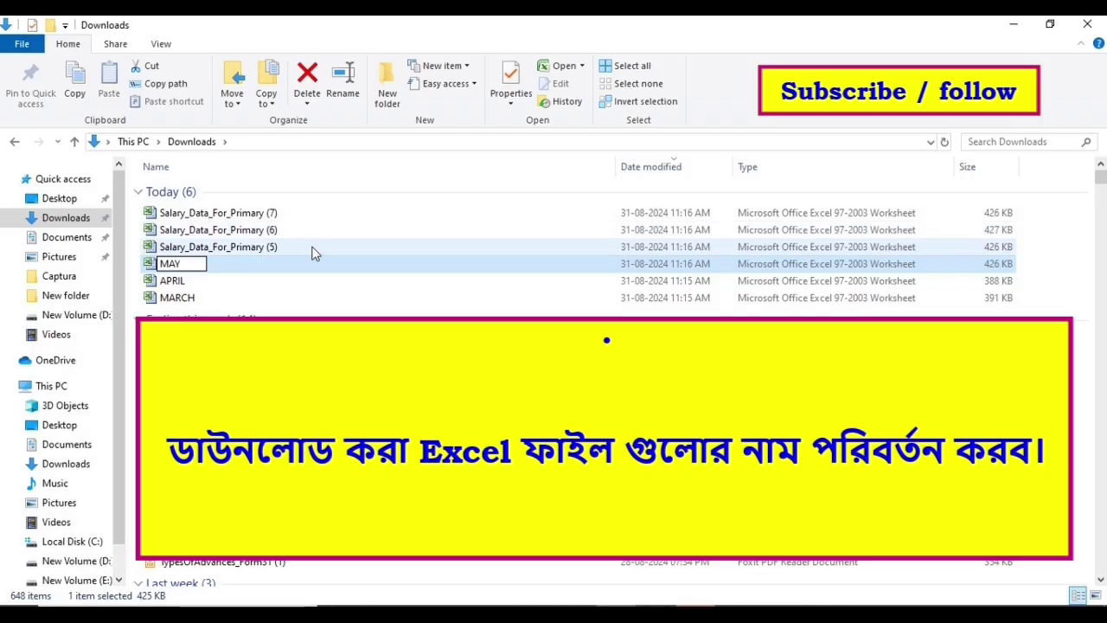
{"action": "left_click", "coordinate": [314, 248]}
{"action": "left_click", "coordinate": [345, 84]}
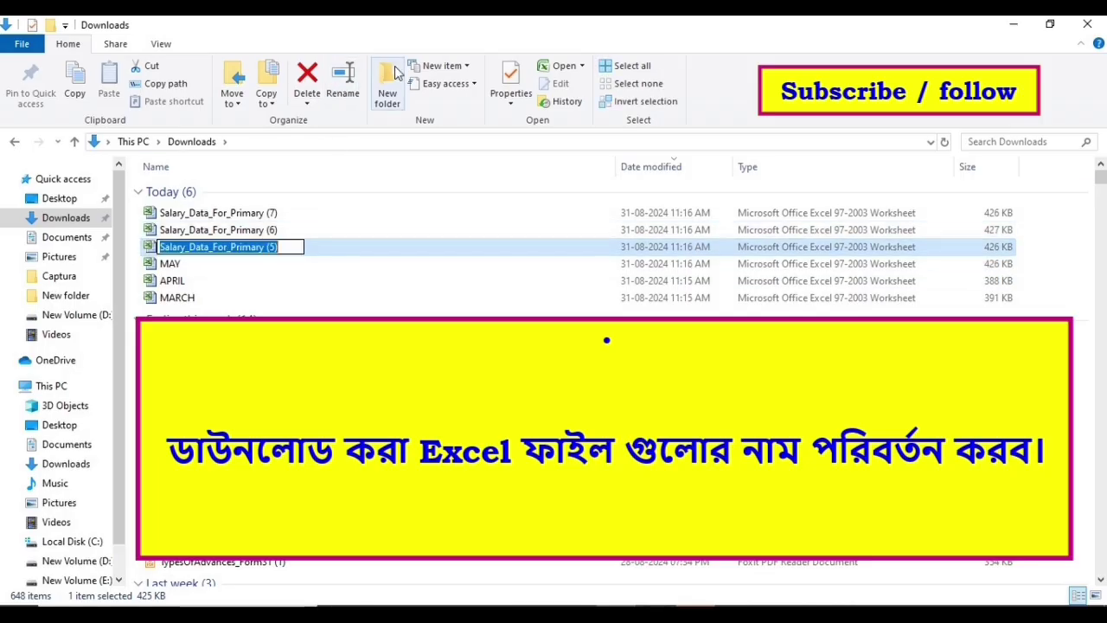
{"action": "type", "text": "JUNE"}
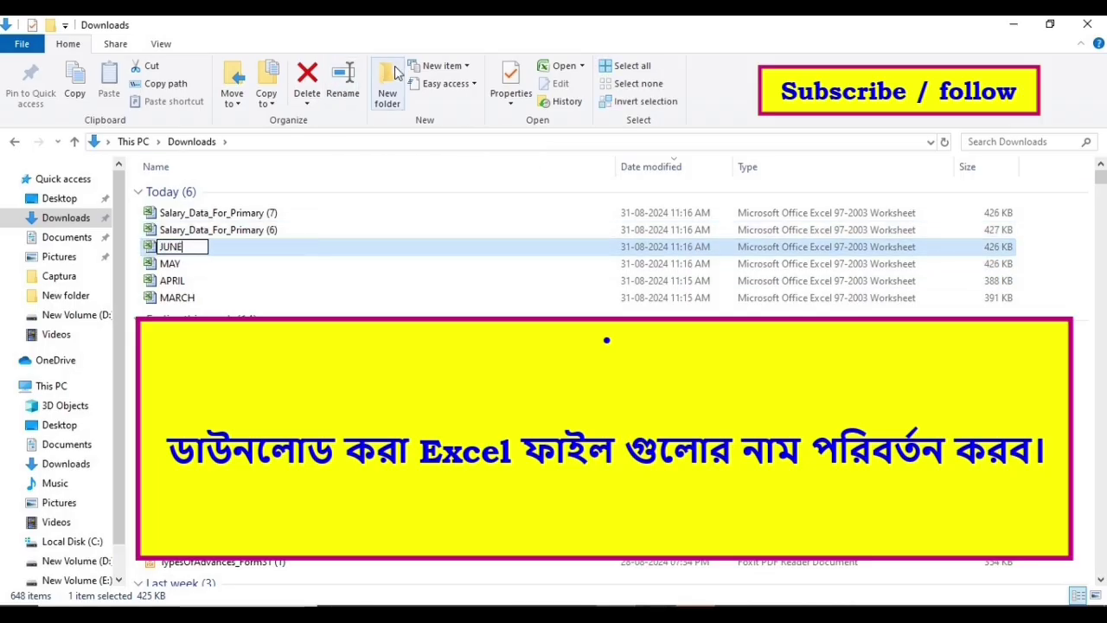
Rename Salary_Data_For_Primary (6) as JULY and Salary_Data_For_Primary (7) as AUGUST
{"action": "left_click", "coordinate": [340, 230]}
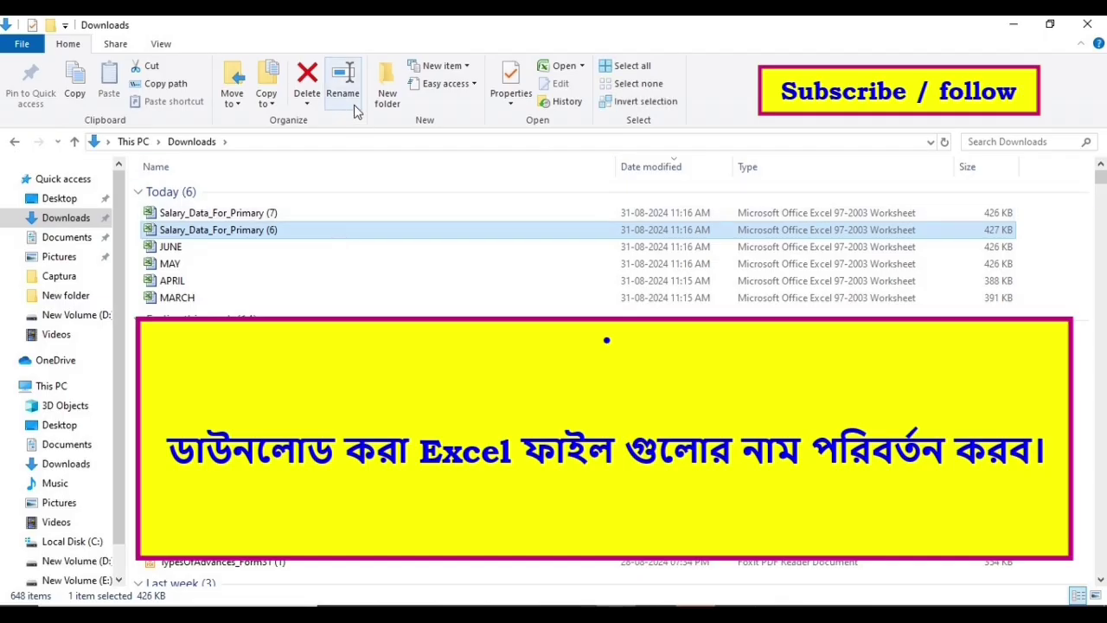
{"action": "left_click", "coordinate": [345, 83]}
{"action": "type", "text": "JU"}
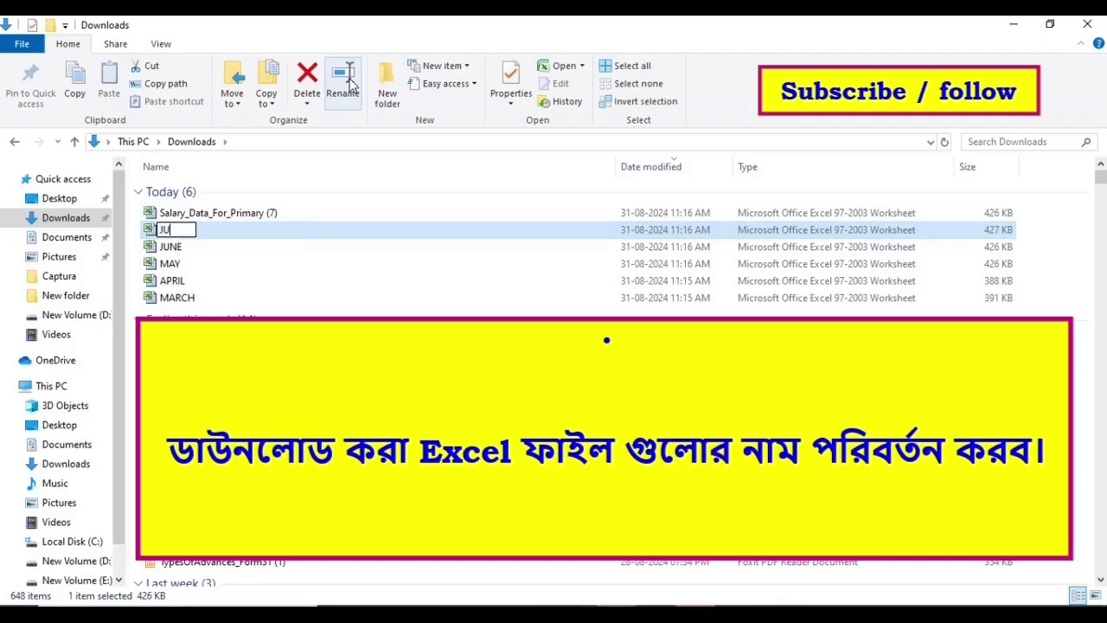
{"action": "type", "text": "LY"}
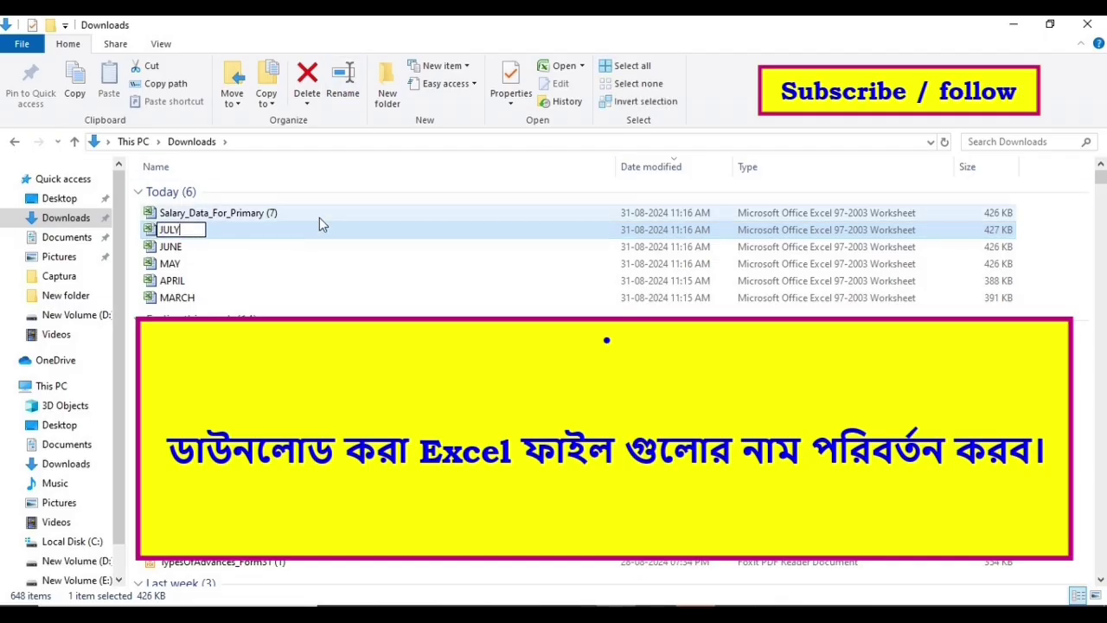
{"action": "left_click", "coordinate": [318, 217]}
{"action": "left_click", "coordinate": [346, 79]}
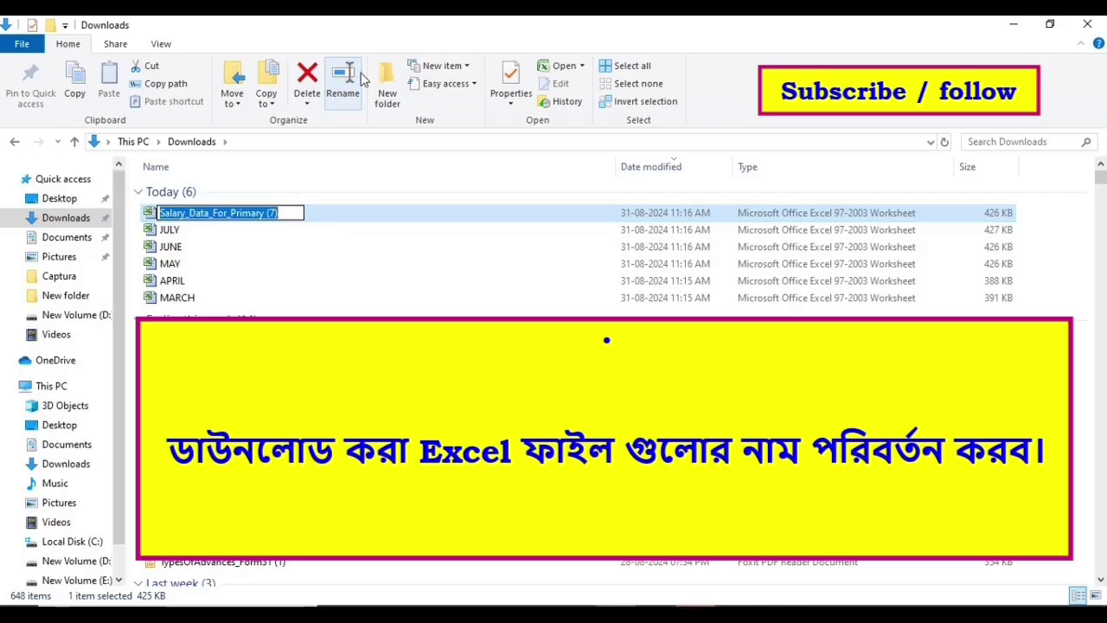
{"action": "type", "text": "AUGUST"}
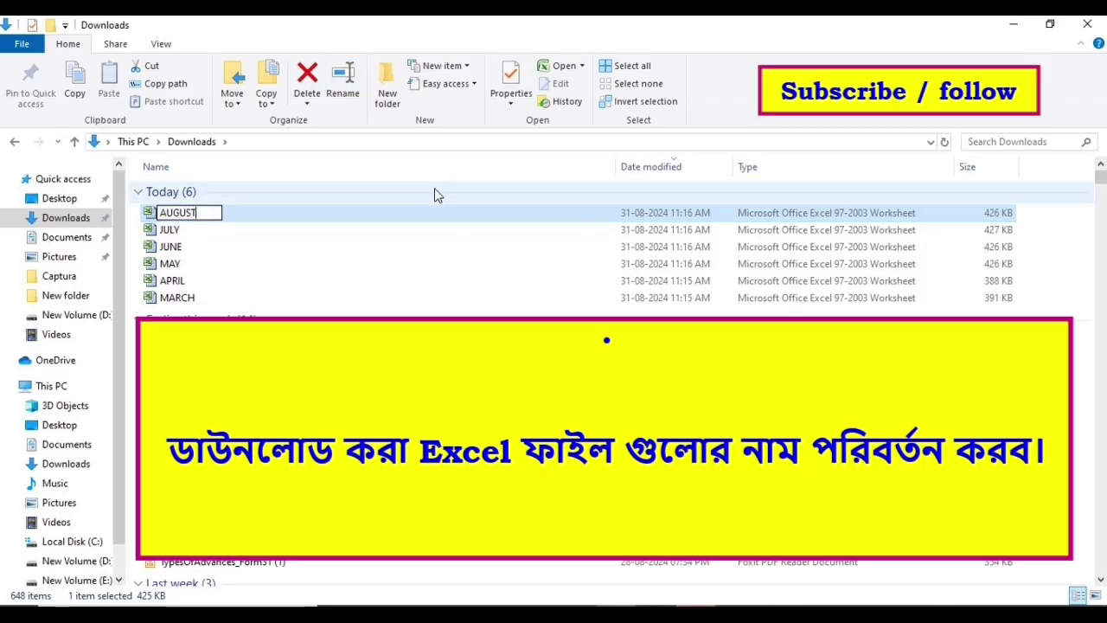
Open Income_Tax_Software_2024-25_PRIMARY SCHOOL_ from the Downloads folder in a maximized Excel window and enable its blocked macro content
{"action": "left_click", "coordinate": [439, 216]}
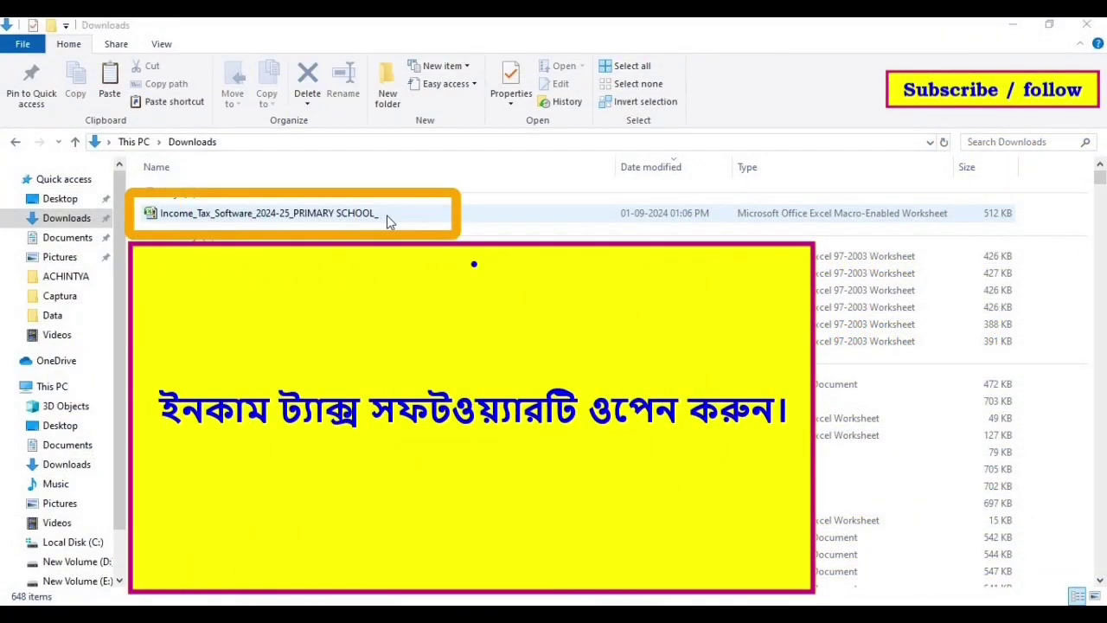
{"action": "double_click", "coordinate": [388, 215]}
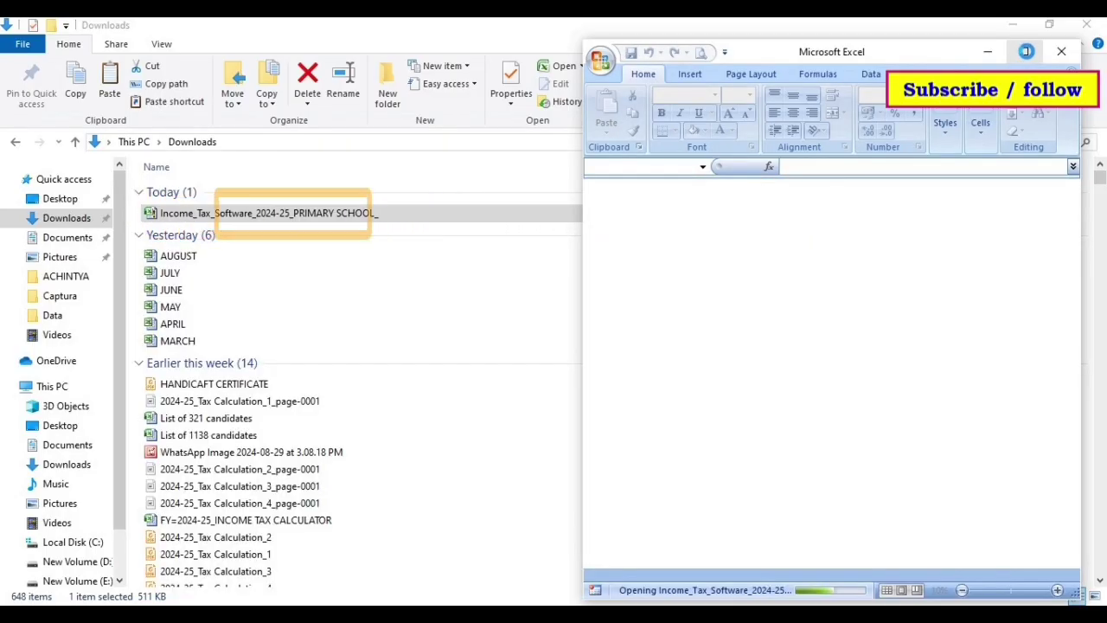
{"action": "left_click", "coordinate": [1025, 51]}
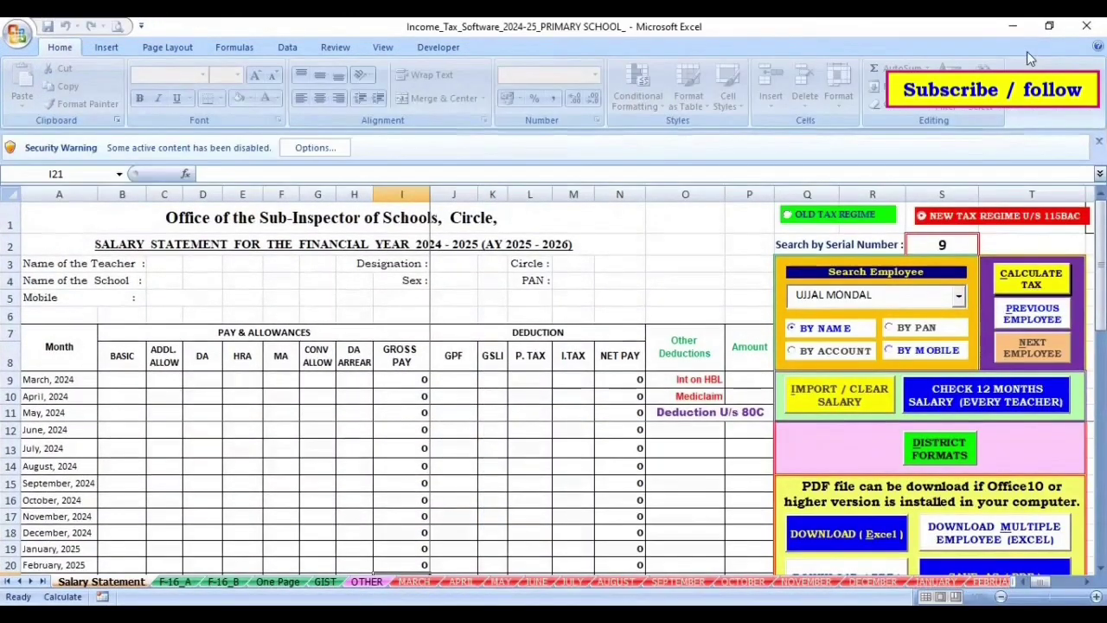
{"action": "left_click", "coordinate": [322, 147]}
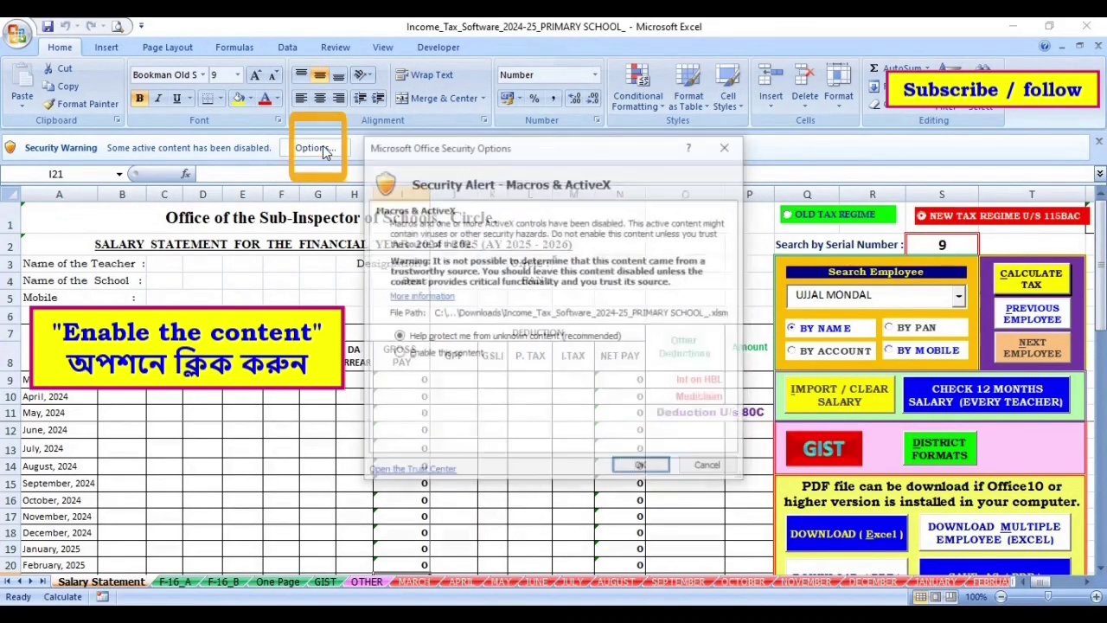
{"action": "left_click", "coordinate": [445, 354]}
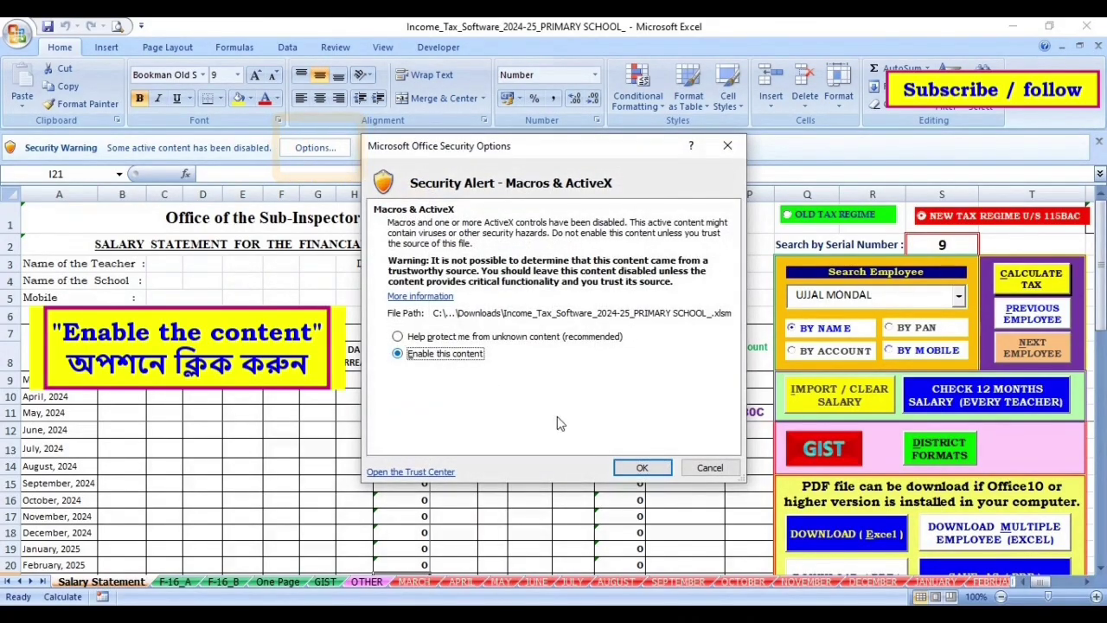
{"action": "left_click", "coordinate": [641, 468]}
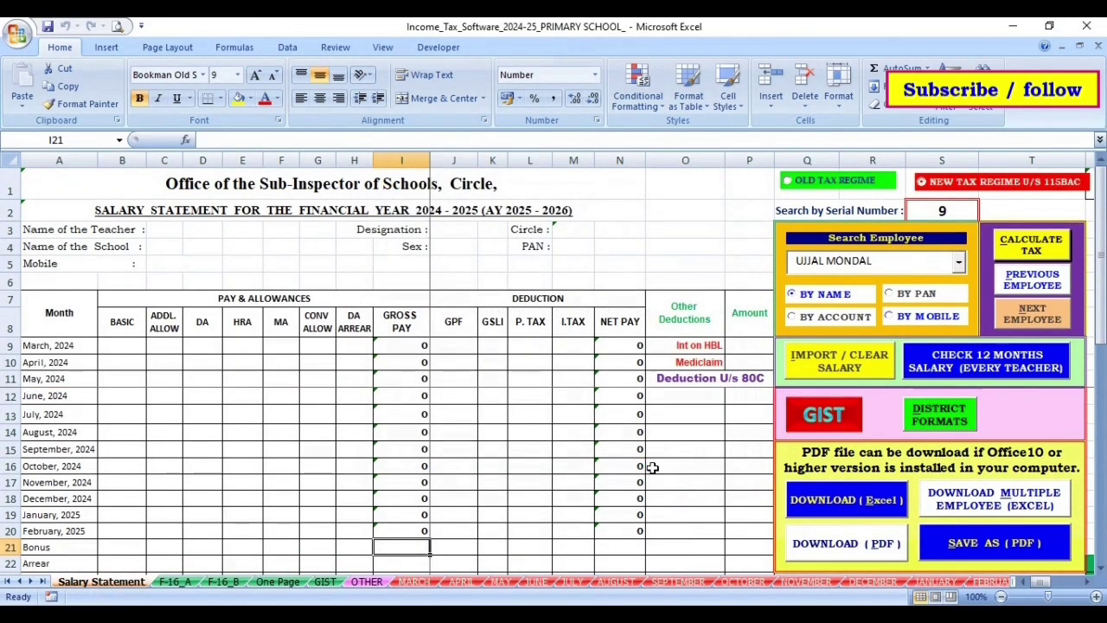
Examine the monthly sheets from MARCH to DECEMBER for existing salary data and return to the Salary Statement sheet
{"action": "left_click", "coordinate": [422, 583]}
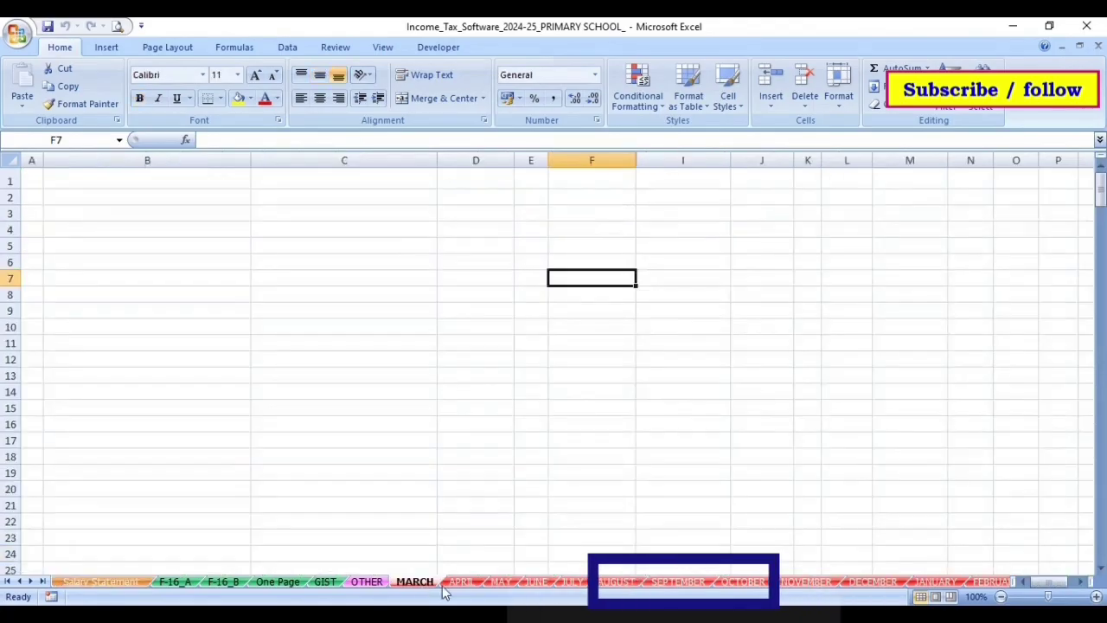
{"action": "left_click", "coordinate": [461, 583]}
{"action": "left_click", "coordinate": [502, 582]}
{"action": "left_click", "coordinate": [537, 582]}
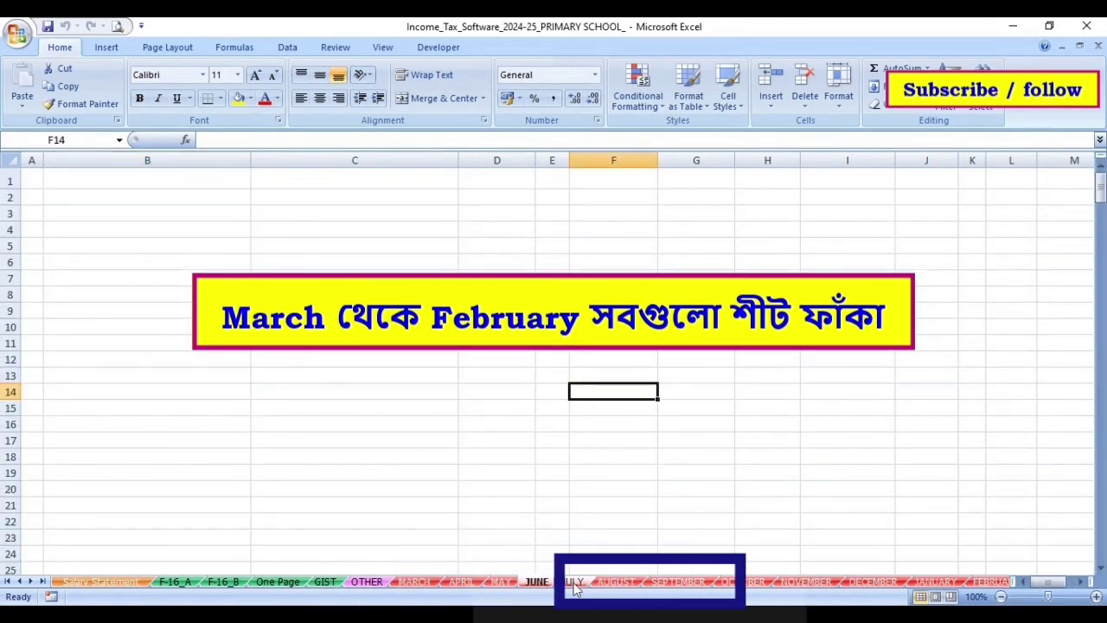
{"action": "left_click", "coordinate": [572, 583]}
{"action": "left_click", "coordinate": [616, 583]}
{"action": "left_click", "coordinate": [677, 582]}
{"action": "left_click", "coordinate": [744, 583]}
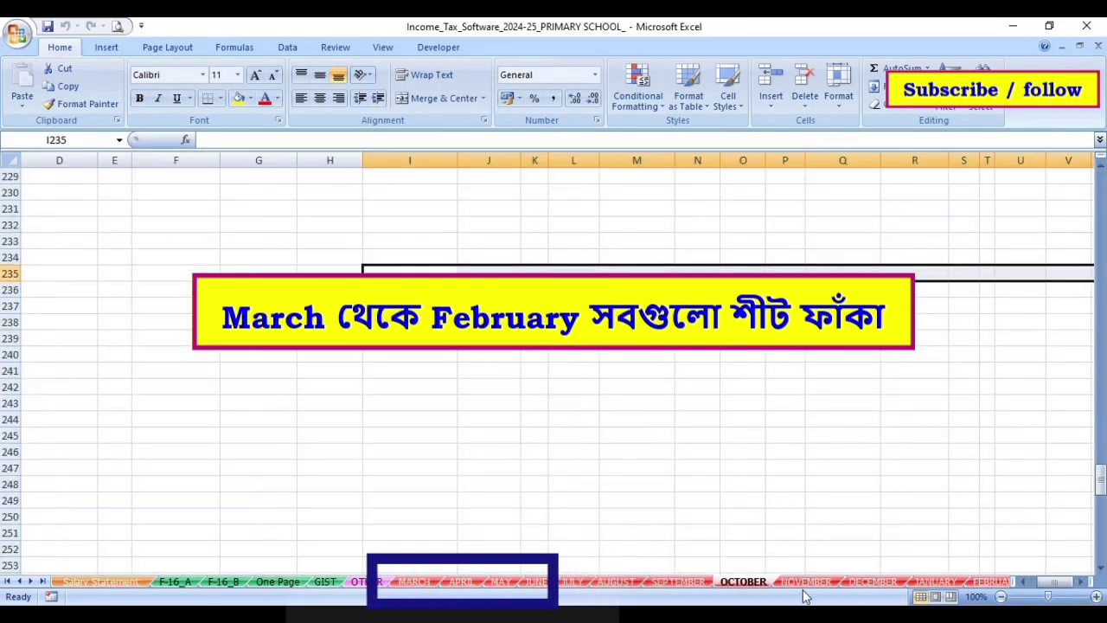
{"action": "left_click", "coordinate": [822, 583]}
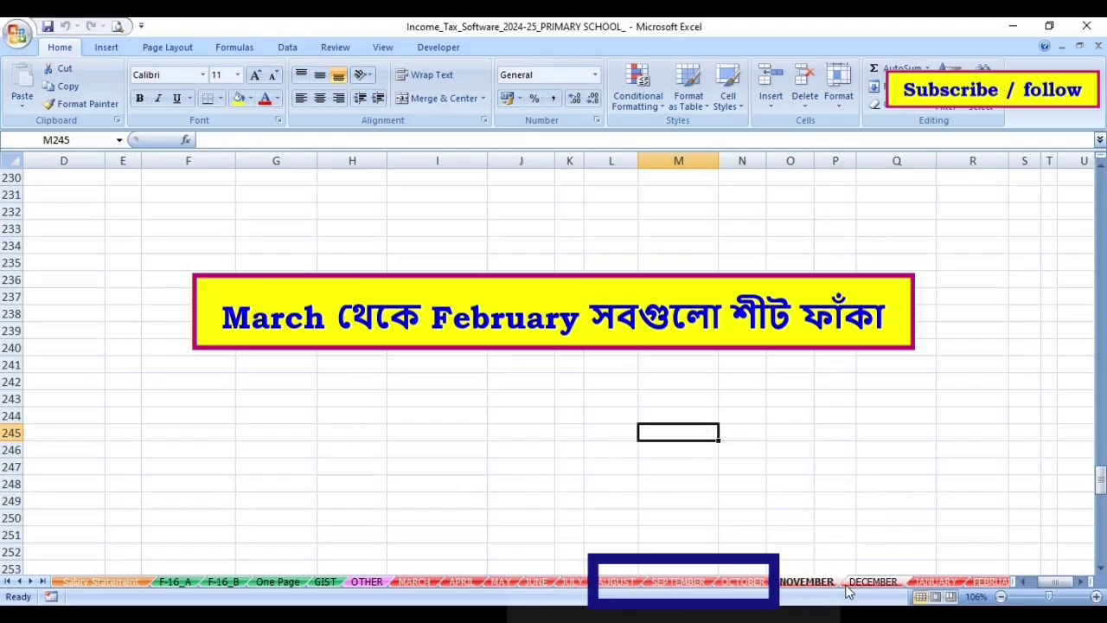
{"action": "left_click", "coordinate": [872, 582]}
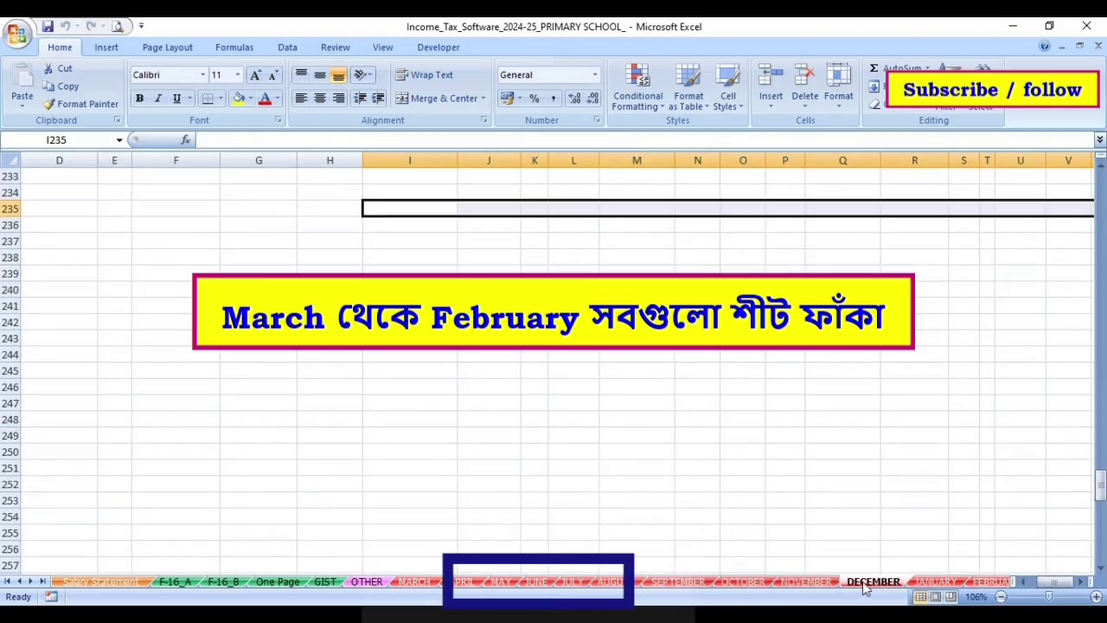
{"action": "left_click", "coordinate": [99, 581]}
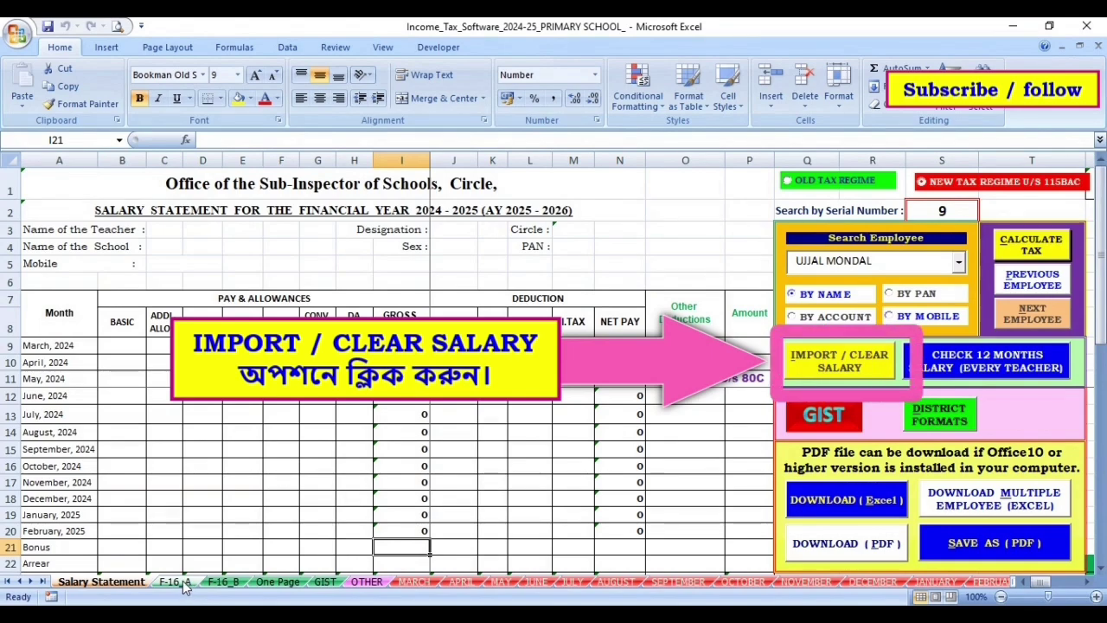
Open the Import / Clear Salary form and import the March salary from the MARCH Excel file in Downloads
{"action": "left_click", "coordinate": [859, 366]}
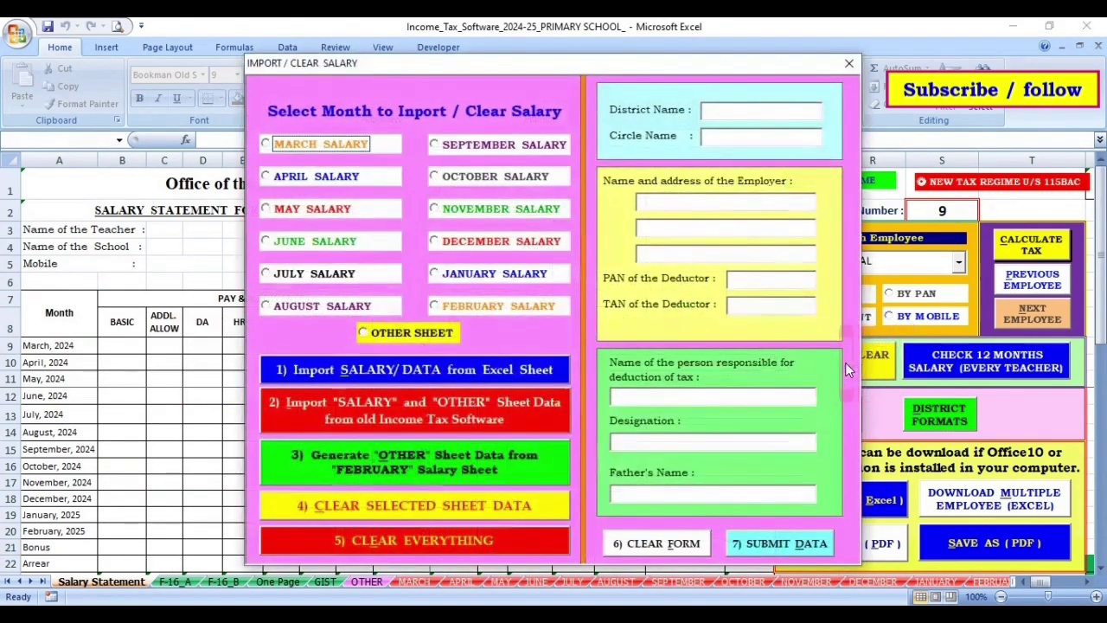
{"action": "left_click", "coordinate": [266, 145]}
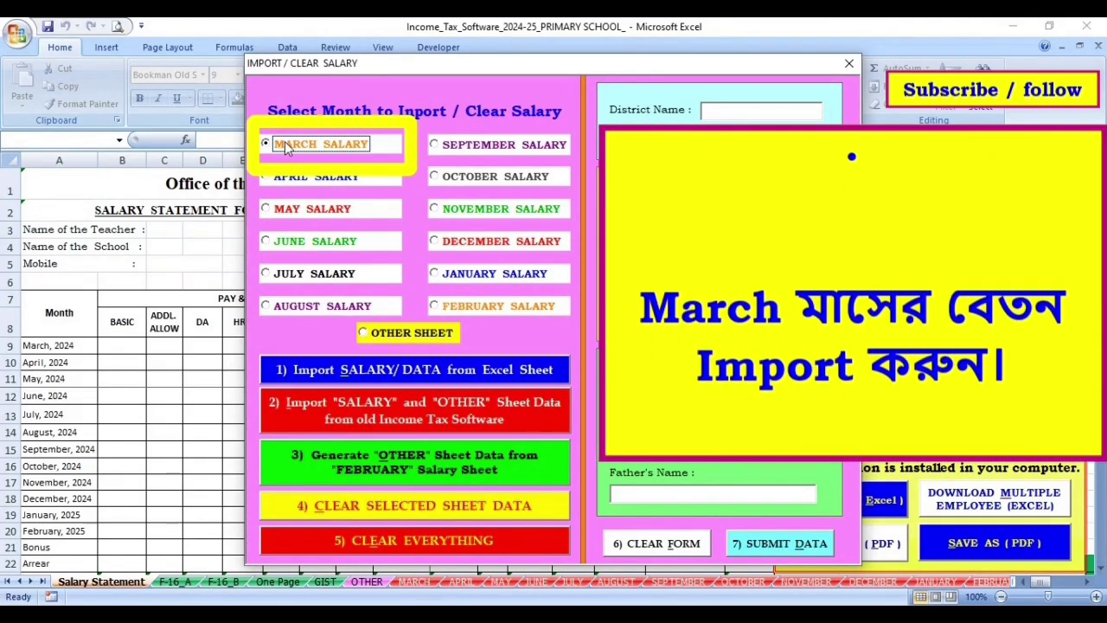
{"action": "left_click", "coordinate": [441, 371]}
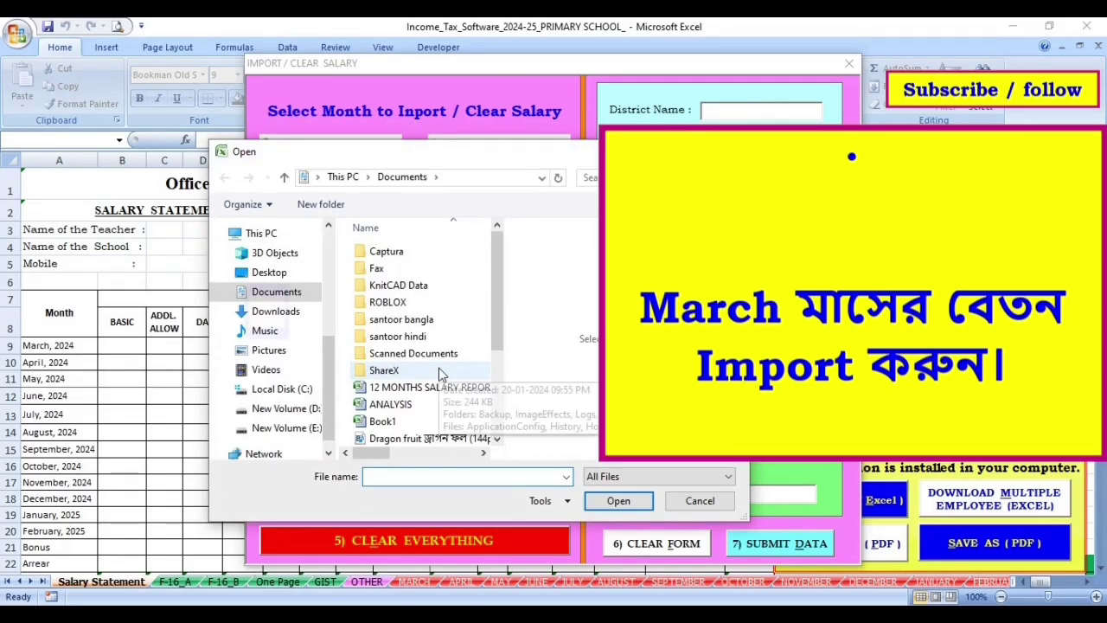
{"action": "left_click", "coordinate": [262, 318]}
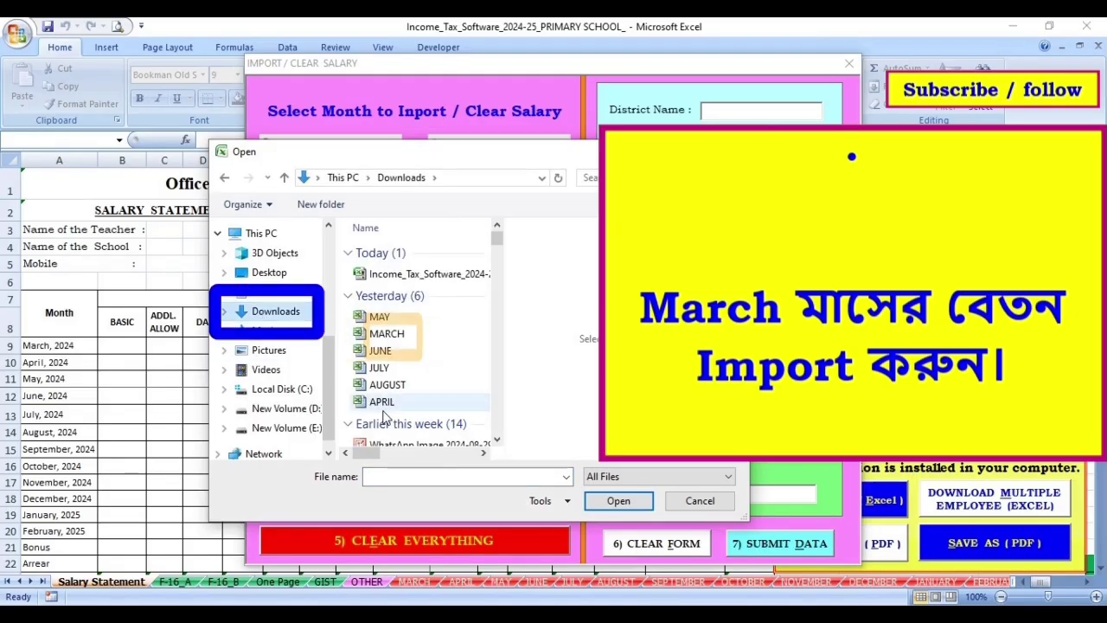
{"action": "left_click", "coordinate": [417, 339]}
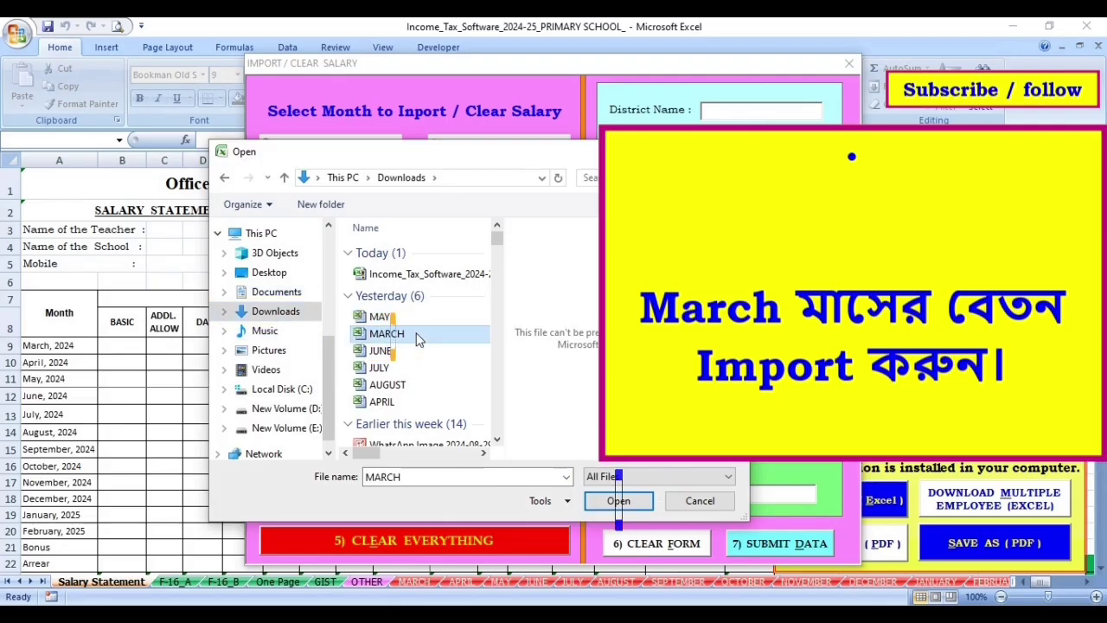
{"action": "left_click", "coordinate": [618, 501]}
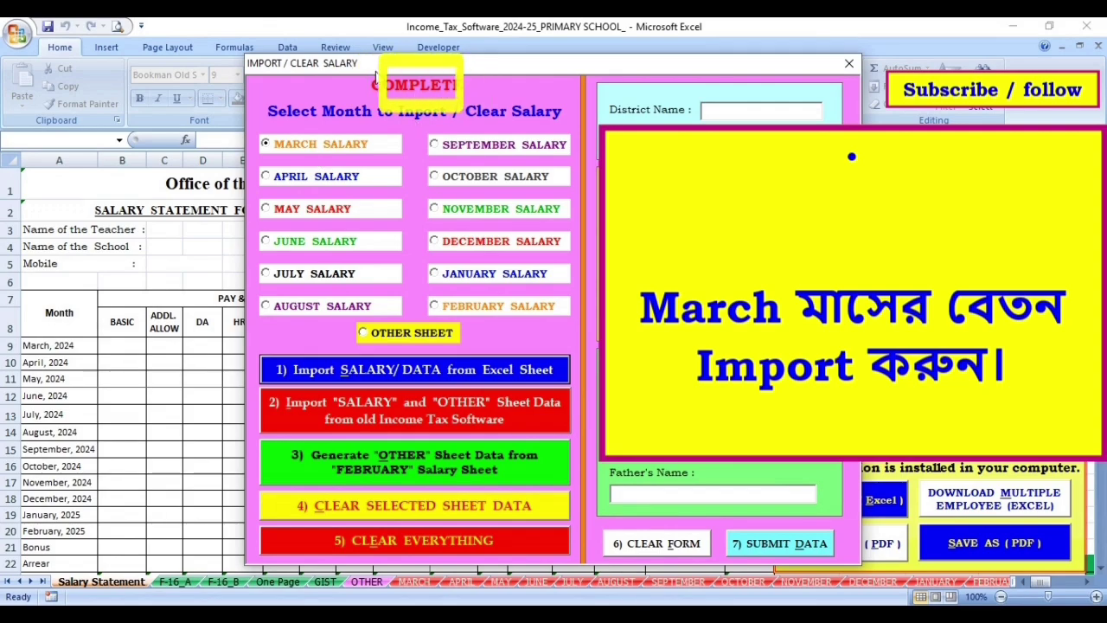
Import the April salary data from the APRIL Excel file in Downloads
{"action": "left_click", "coordinate": [354, 178]}
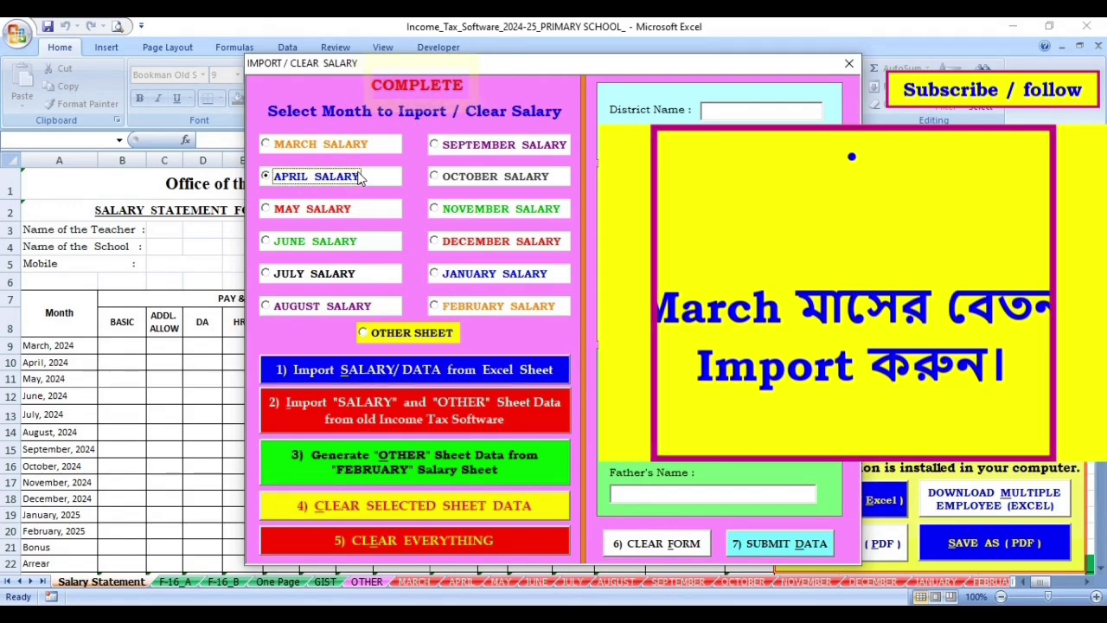
{"action": "left_click", "coordinate": [390, 370]}
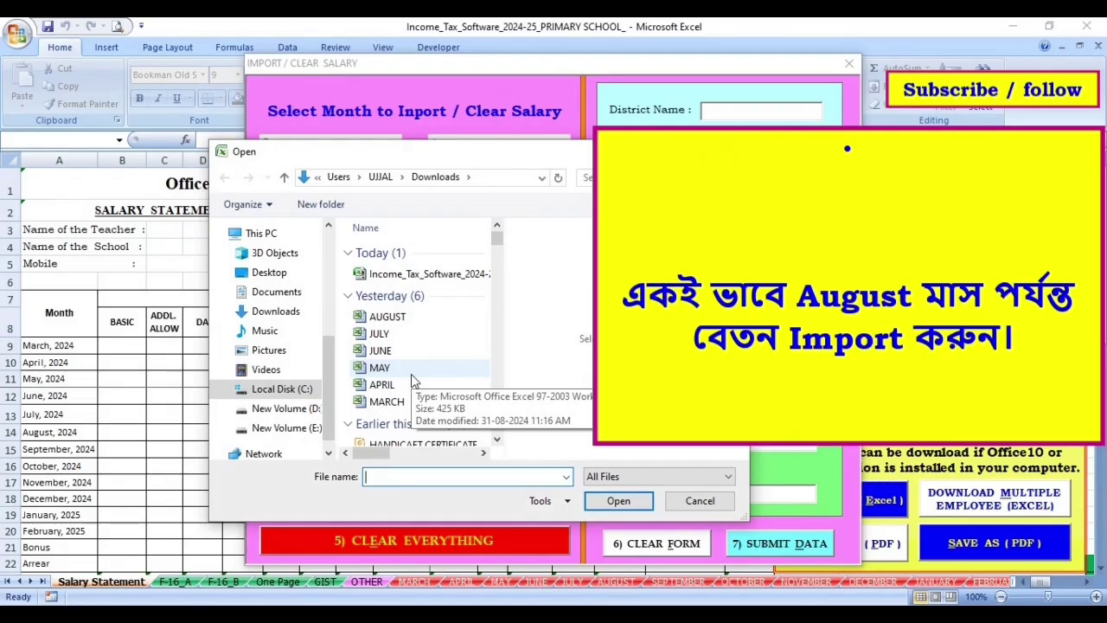
{"action": "left_click", "coordinate": [411, 384]}
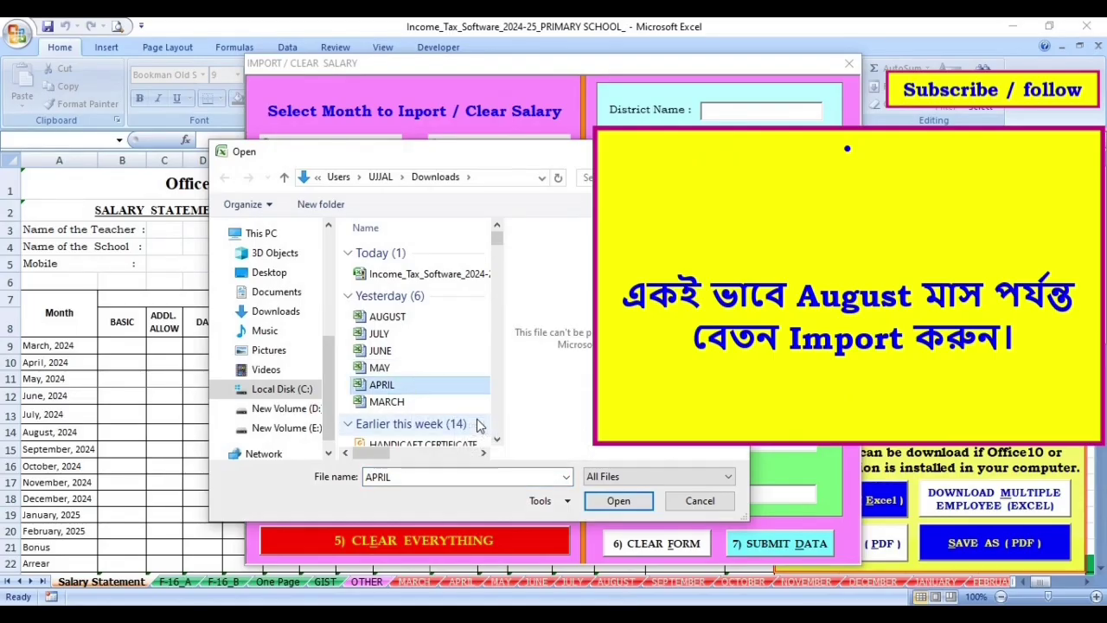
{"action": "left_click", "coordinate": [618, 501]}
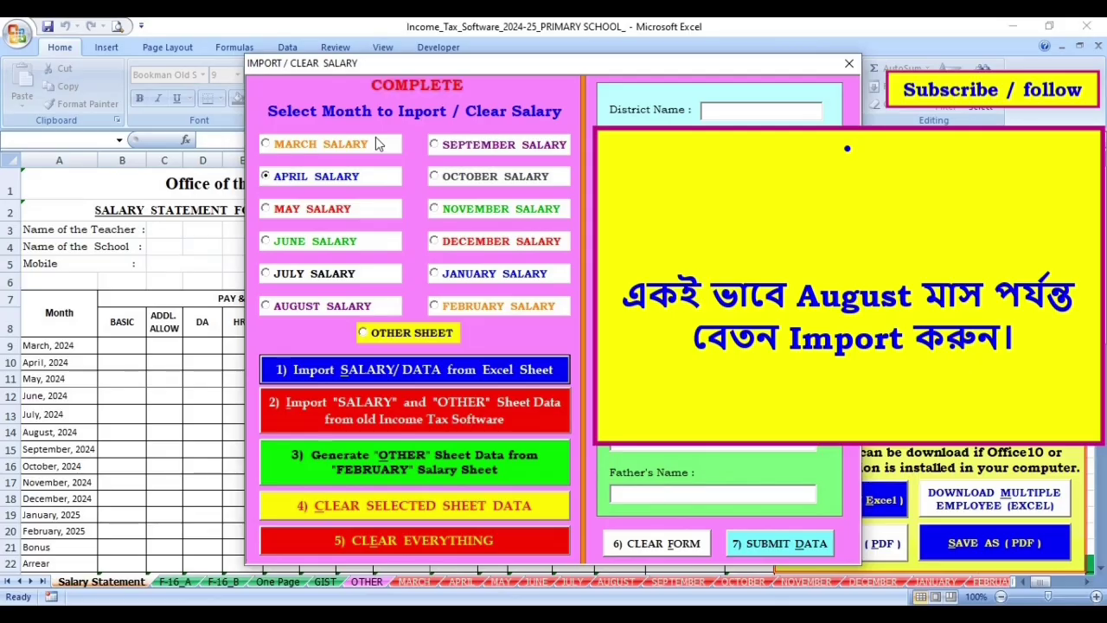
Import the May salary data from the MAY Excel file in Downloads
{"action": "left_click", "coordinate": [311, 216]}
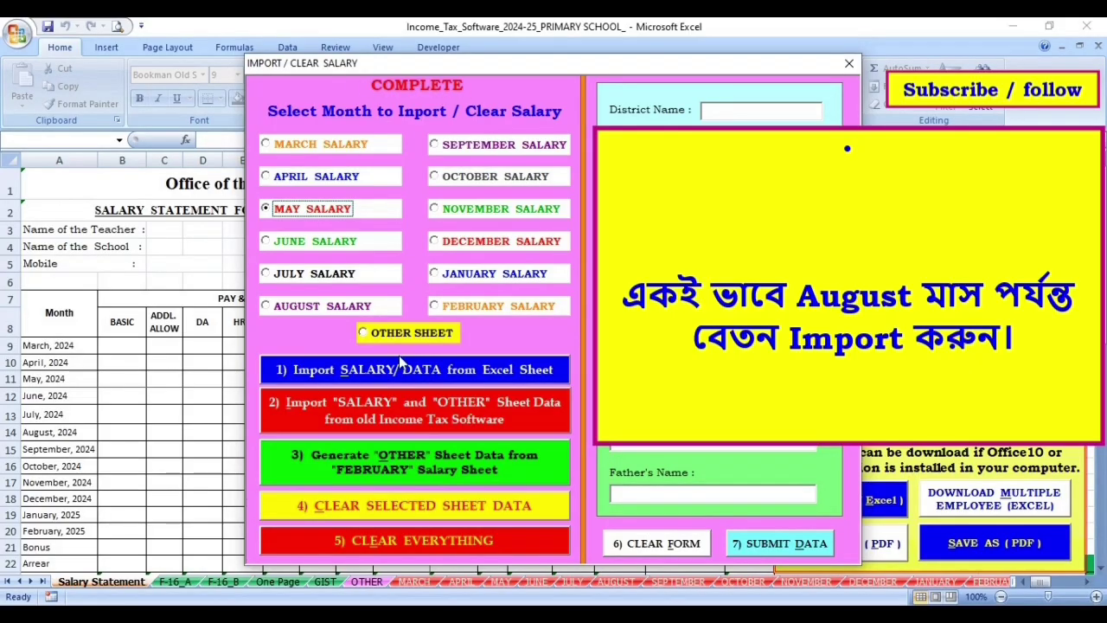
{"action": "left_click", "coordinate": [412, 372]}
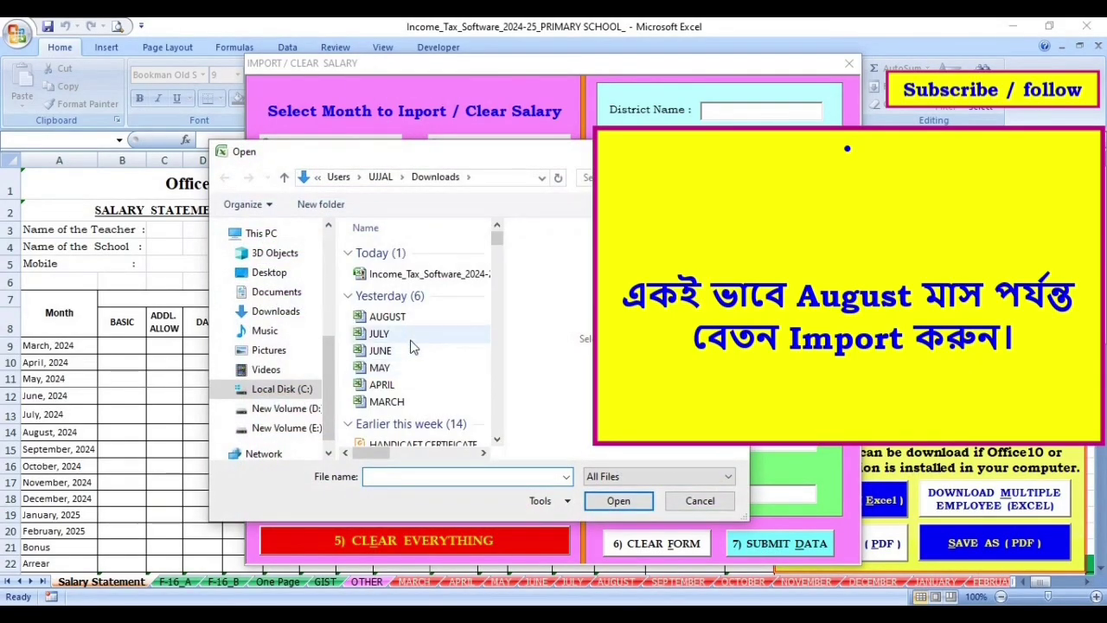
{"action": "left_click", "coordinate": [419, 371]}
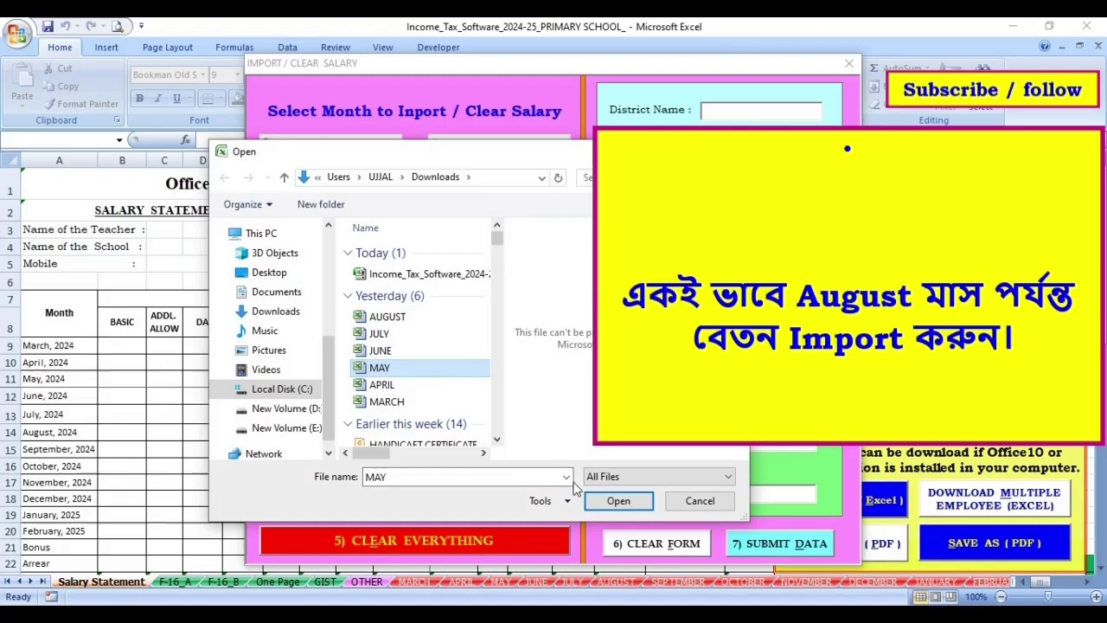
{"action": "left_click", "coordinate": [613, 501]}
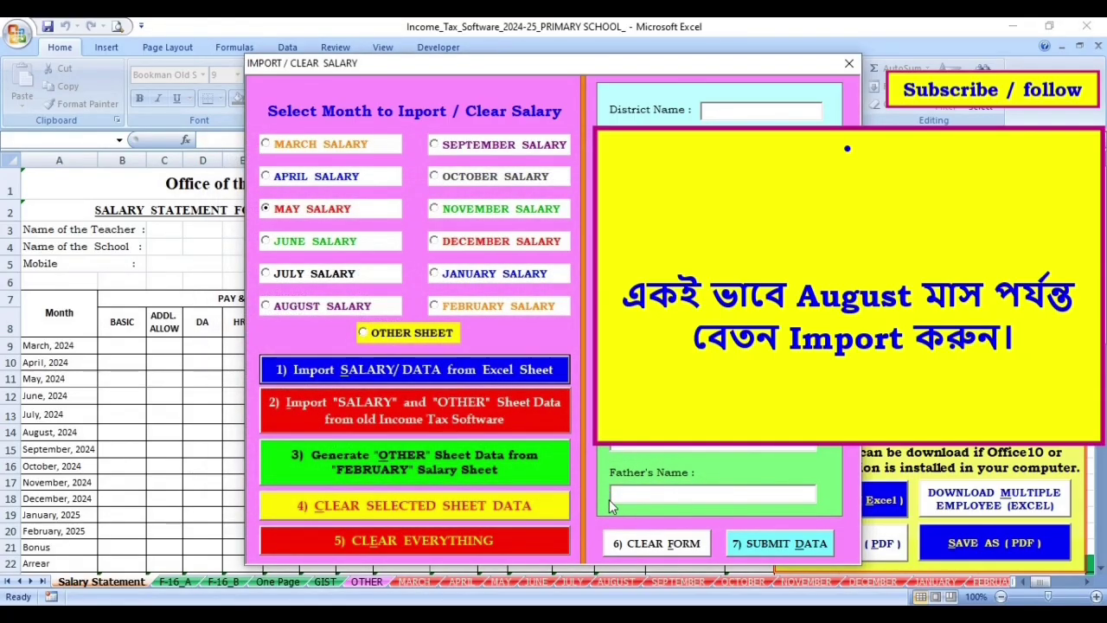
Import the June salary data from the JUNE Excel file in Downloads
{"action": "left_click", "coordinate": [300, 246]}
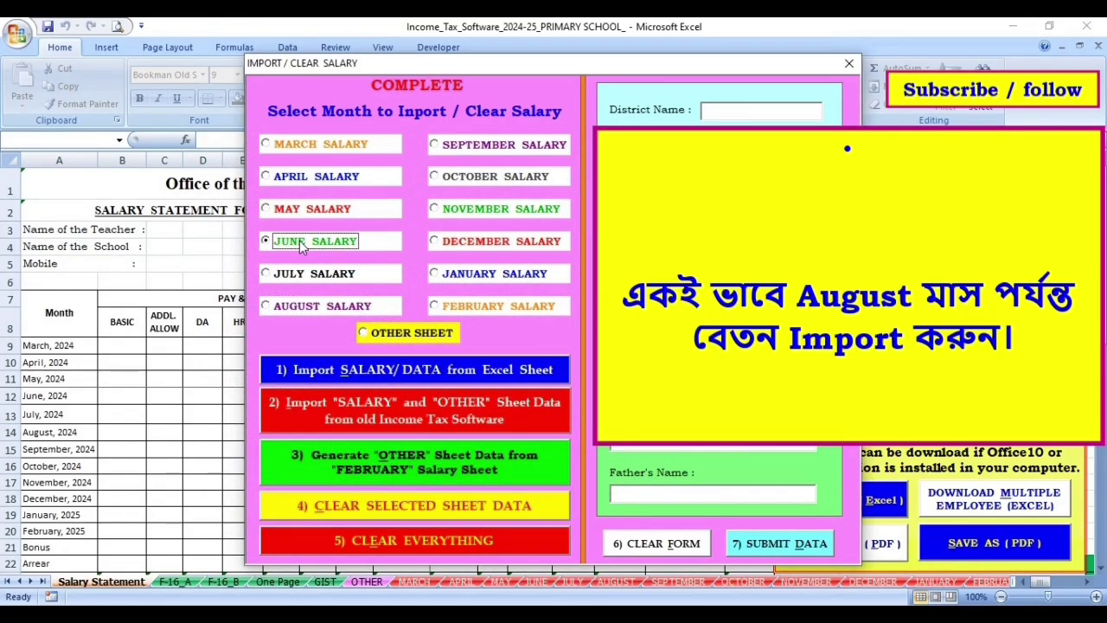
{"action": "left_click", "coordinate": [410, 372]}
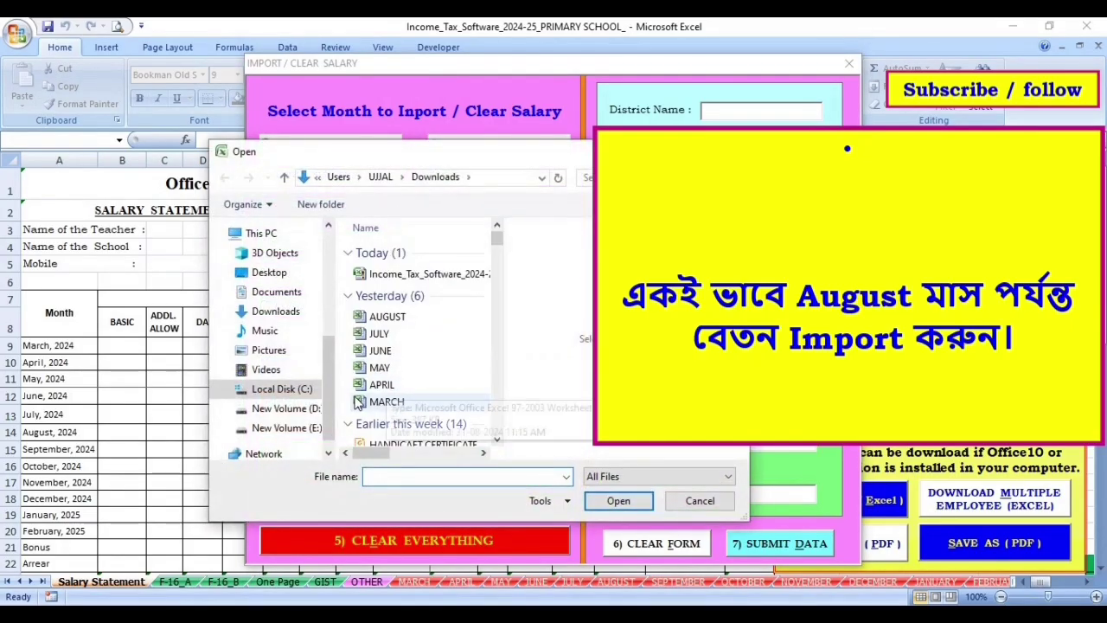
{"action": "left_click", "coordinate": [396, 357]}
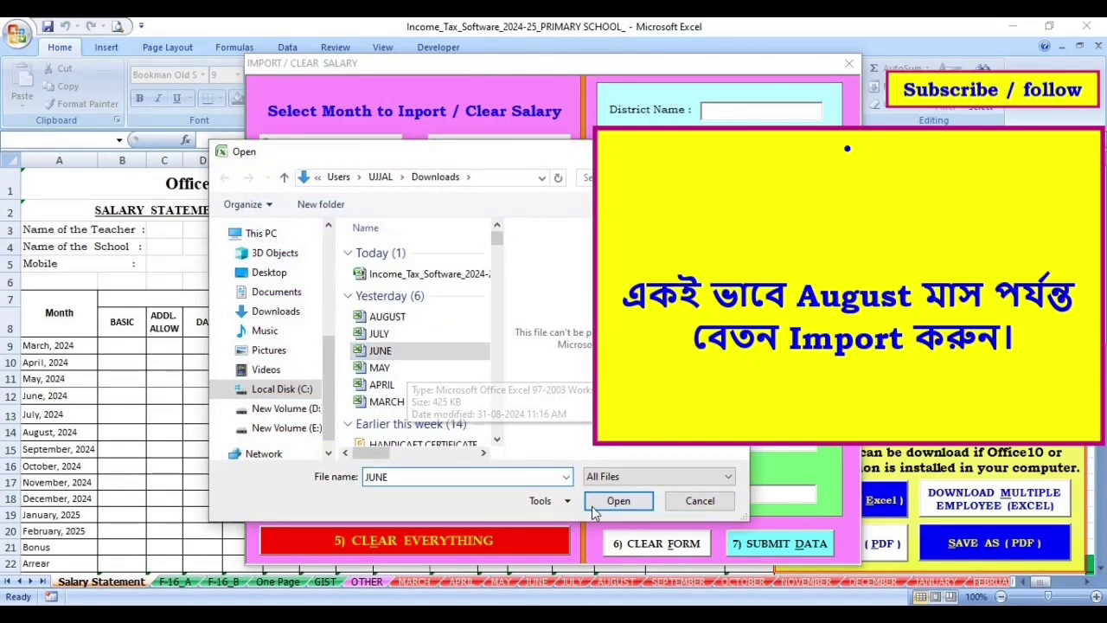
{"action": "left_click", "coordinate": [614, 500]}
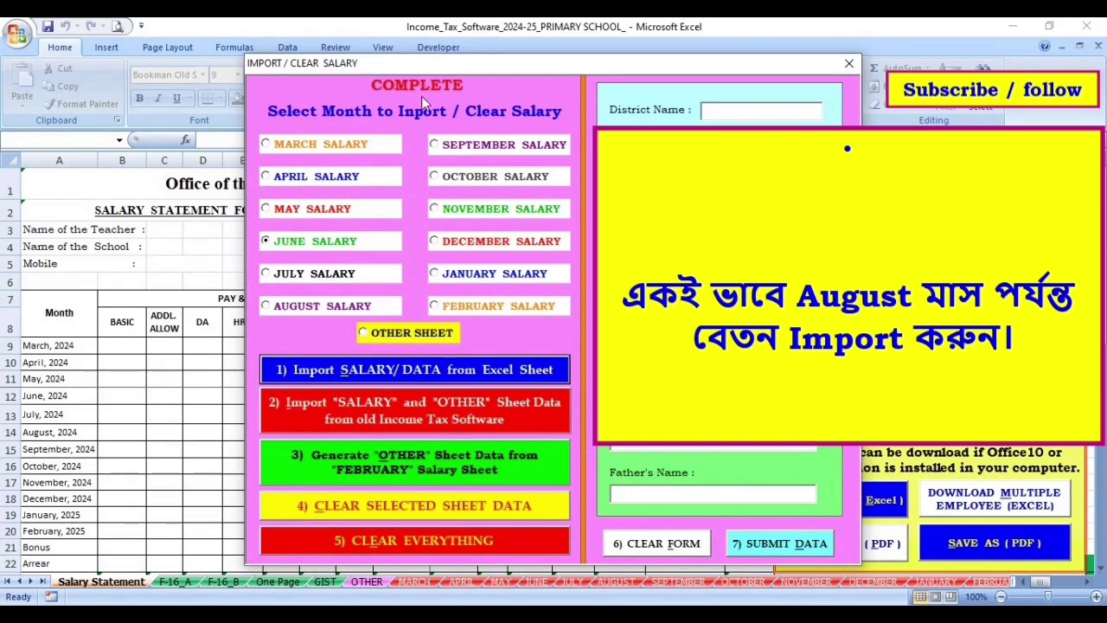
Import the July salary data from the JULY Excel file in Downloads
{"action": "left_click", "coordinate": [303, 277]}
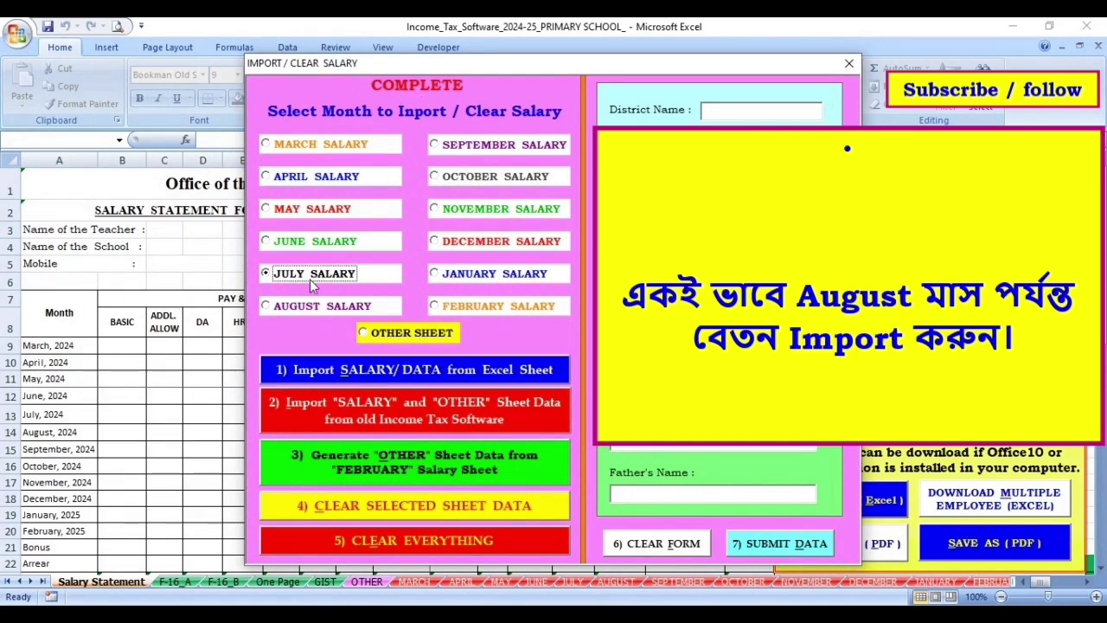
{"action": "left_click", "coordinate": [412, 372]}
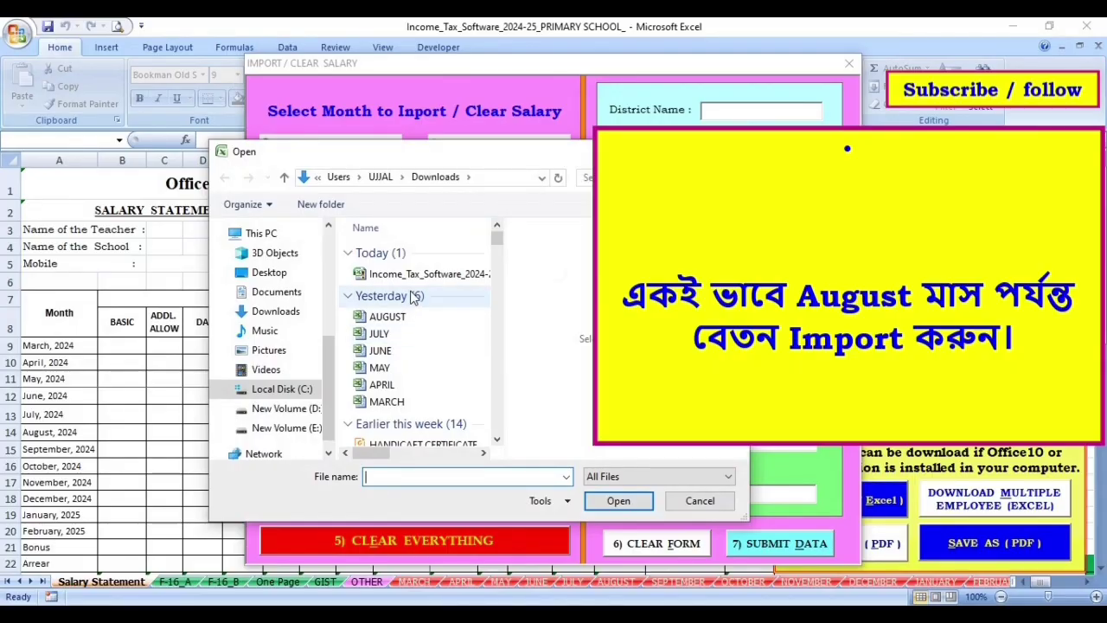
{"action": "left_click", "coordinate": [411, 340]}
{"action": "left_click", "coordinate": [619, 502]}
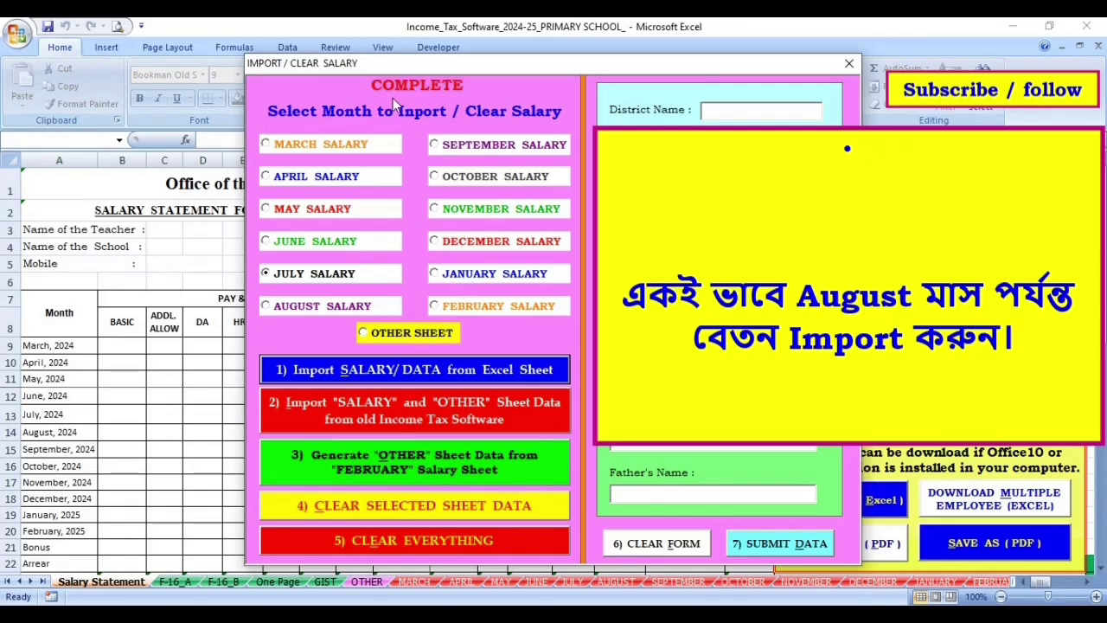
Import the August salary data from the AUGUST Excel file in Downloads
{"action": "left_click", "coordinate": [317, 313]}
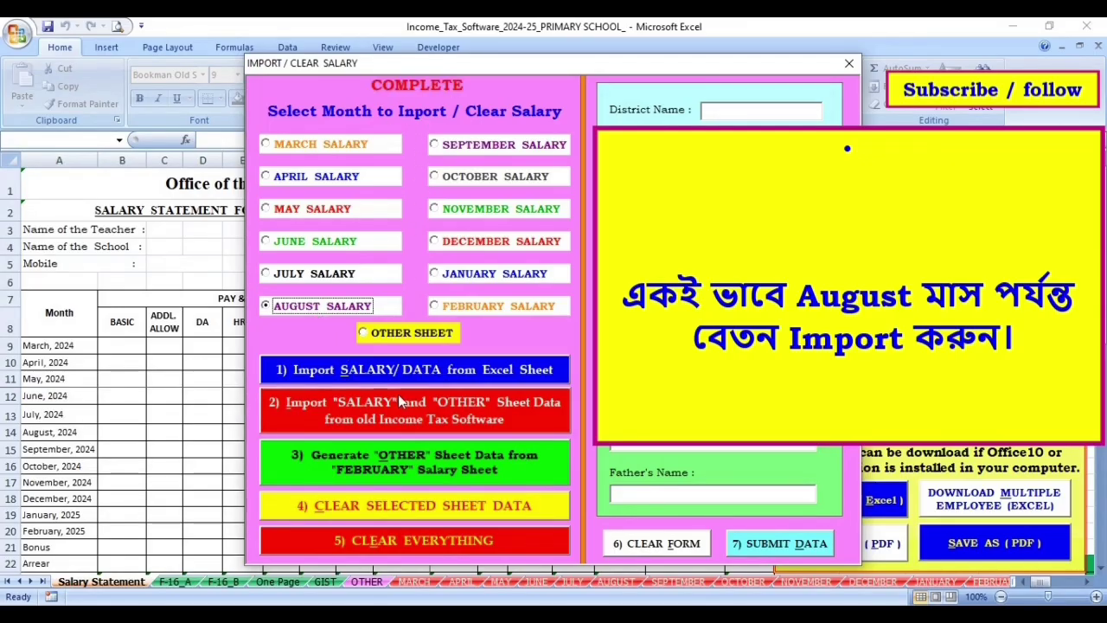
{"action": "left_click", "coordinate": [438, 378]}
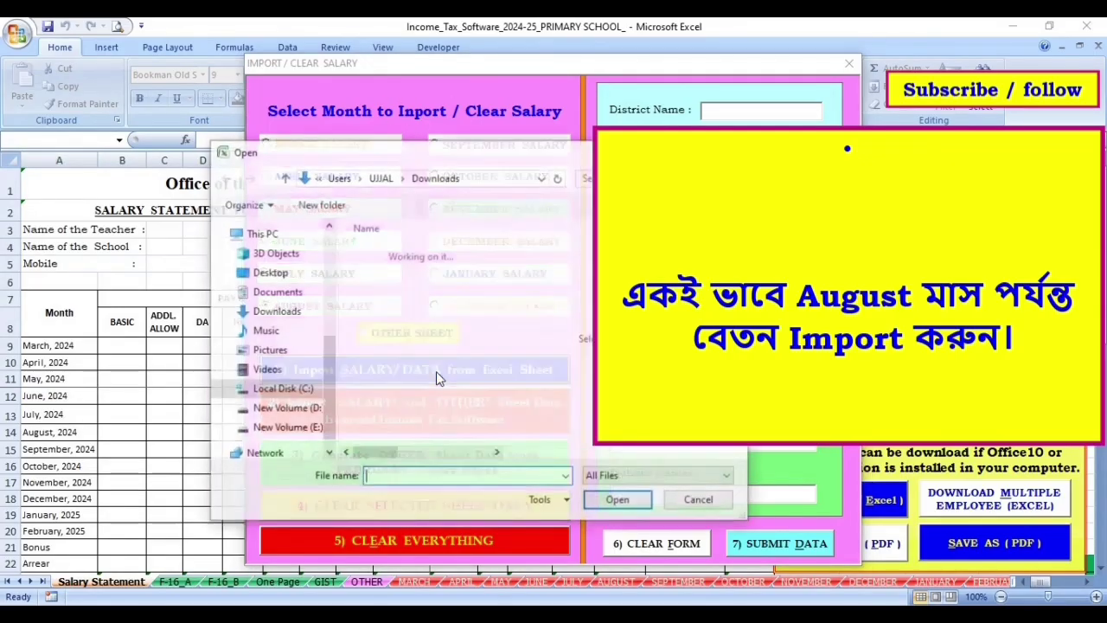
{"action": "left_click", "coordinate": [418, 319]}
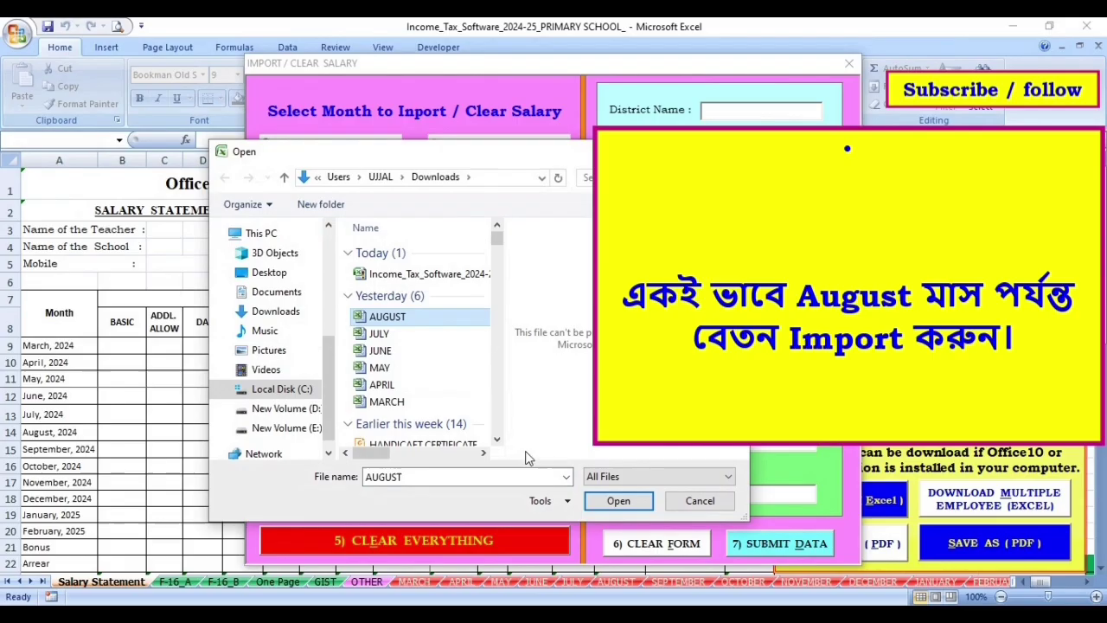
{"action": "left_click", "coordinate": [619, 503]}
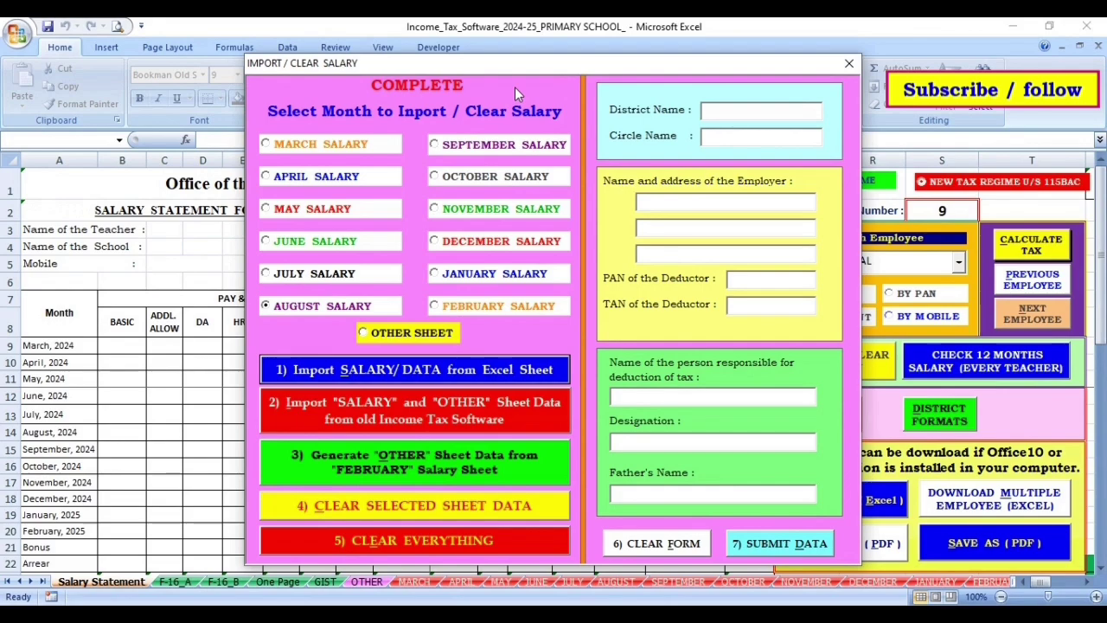
Close the salary import form and open the AUGUST Excel file from the Downloads folder, accepting its file format
{"action": "key", "text": "alt+Tab"}
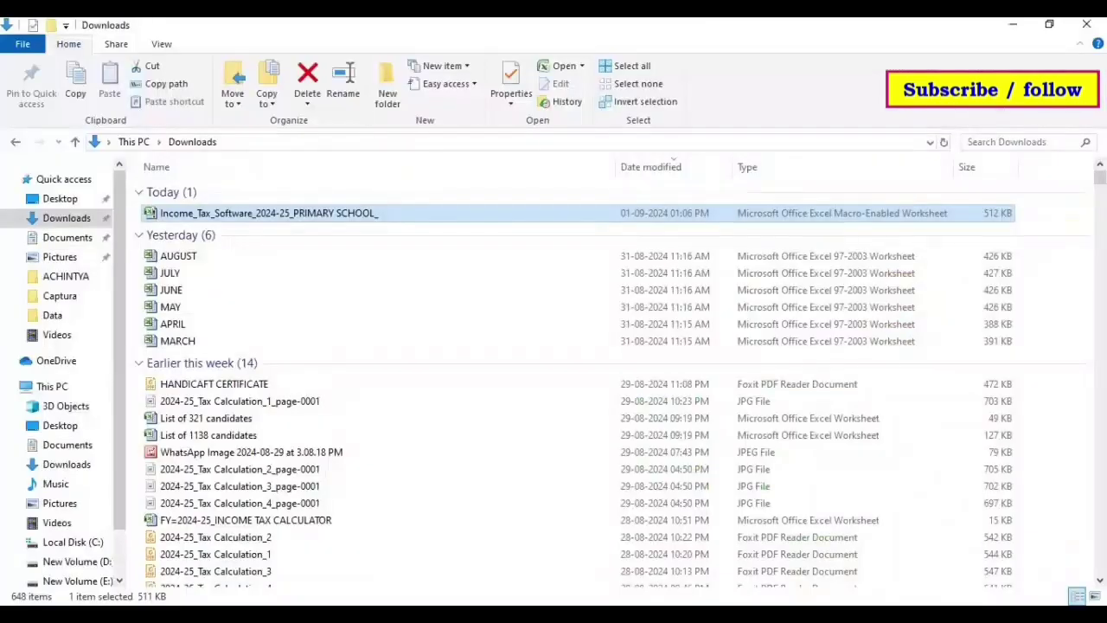
{"action": "left_click", "coordinate": [178, 256]}
{"action": "key", "text": "alt+Tab"}
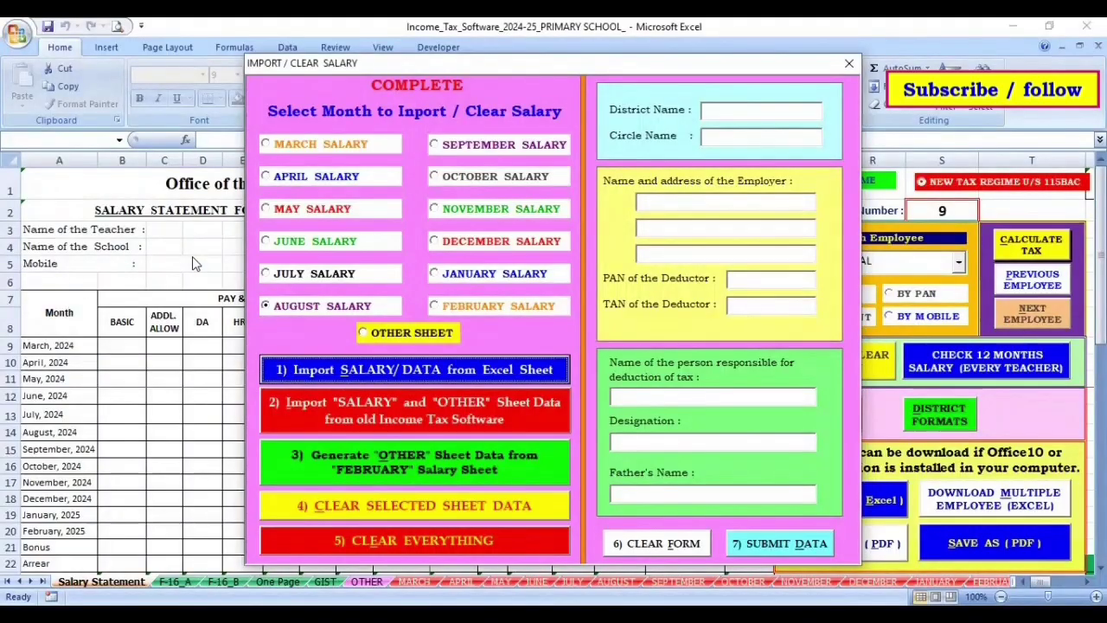
{"action": "left_click", "coordinate": [848, 63]}
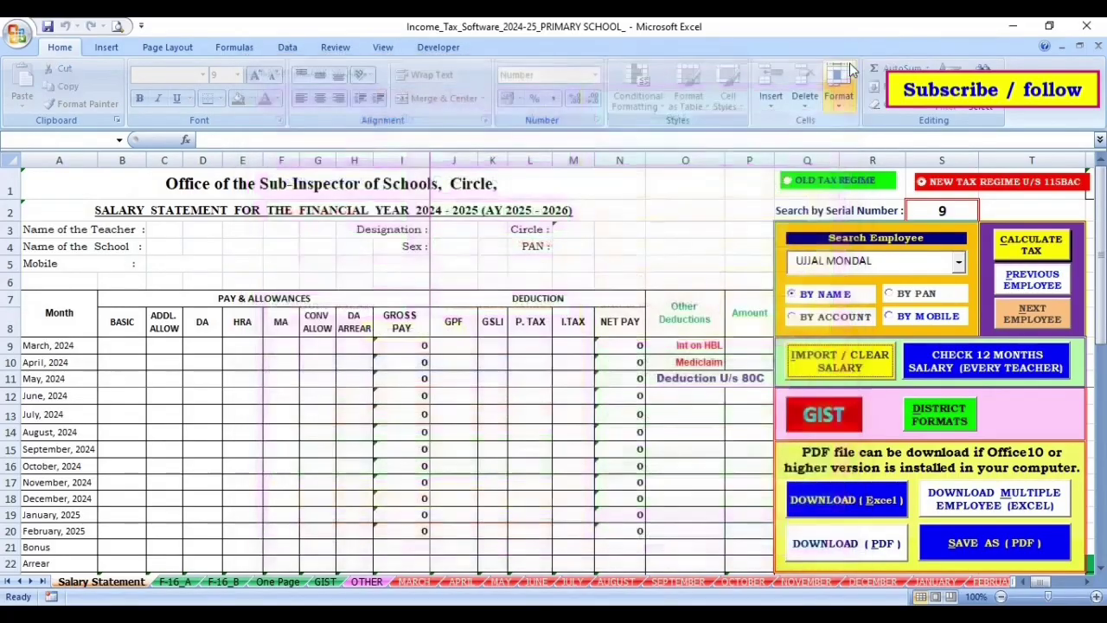
{"action": "key", "text": "alt+Tab"}
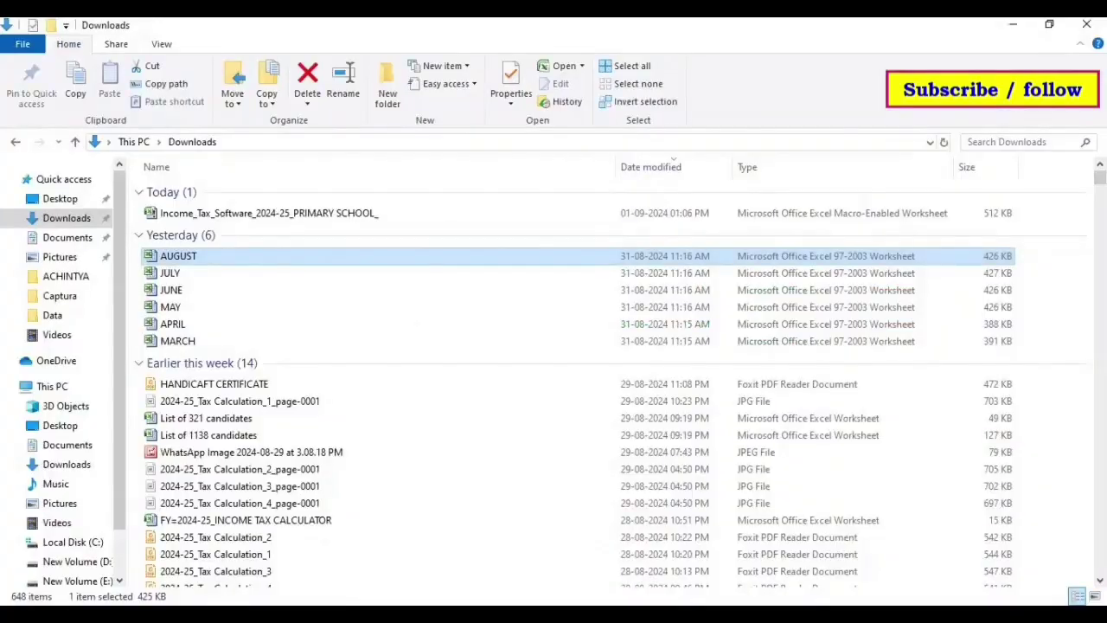
{"action": "double_click", "coordinate": [259, 254]}
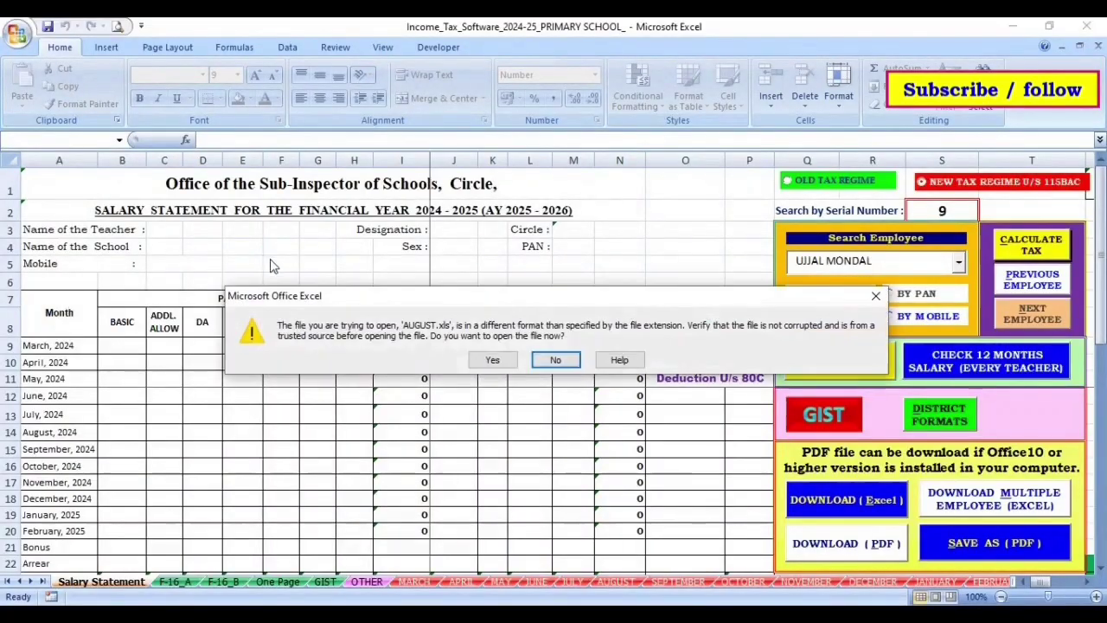
{"action": "left_click", "coordinate": [492, 358]}
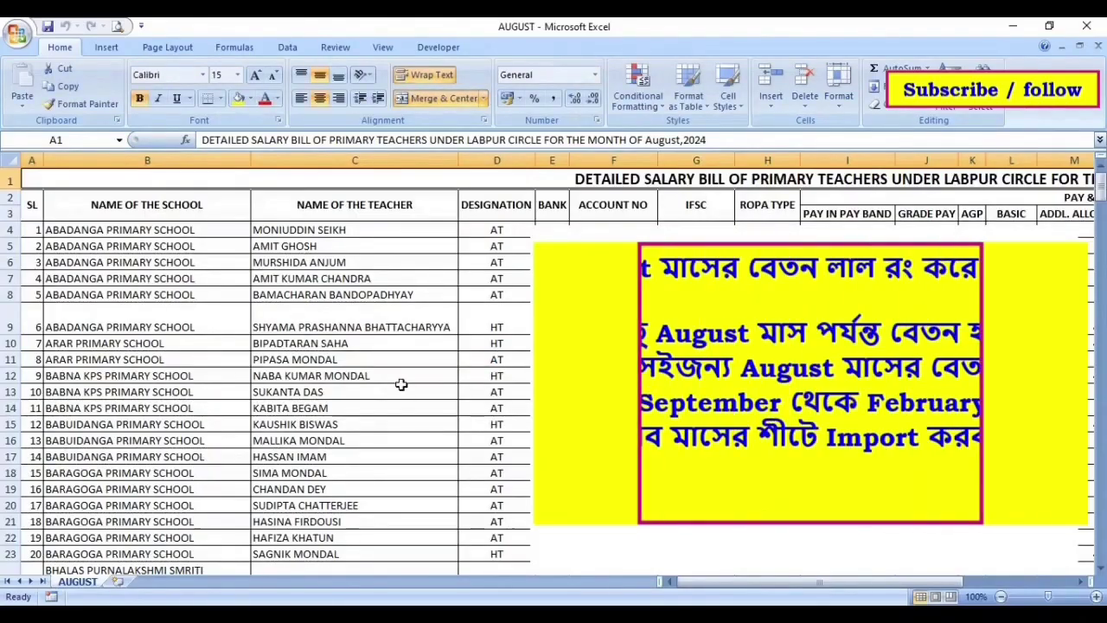
Colour all the text in the AUGUST worksheet red
{"action": "left_click", "coordinate": [10, 159]}
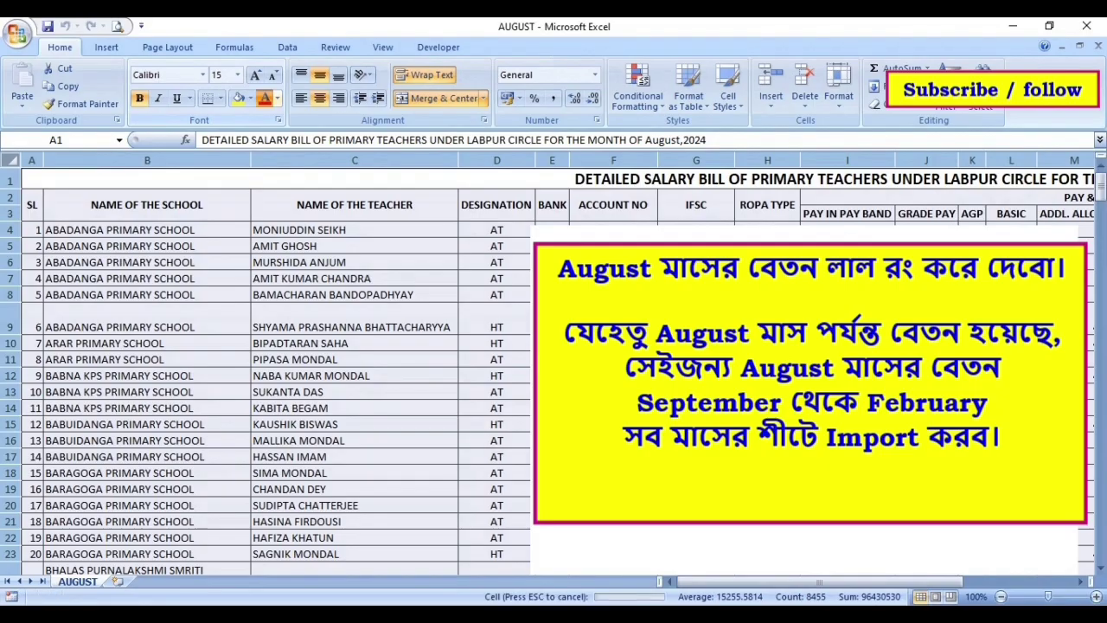
{"action": "left_click", "coordinate": [265, 97]}
{"action": "left_click", "coordinate": [354, 411]}
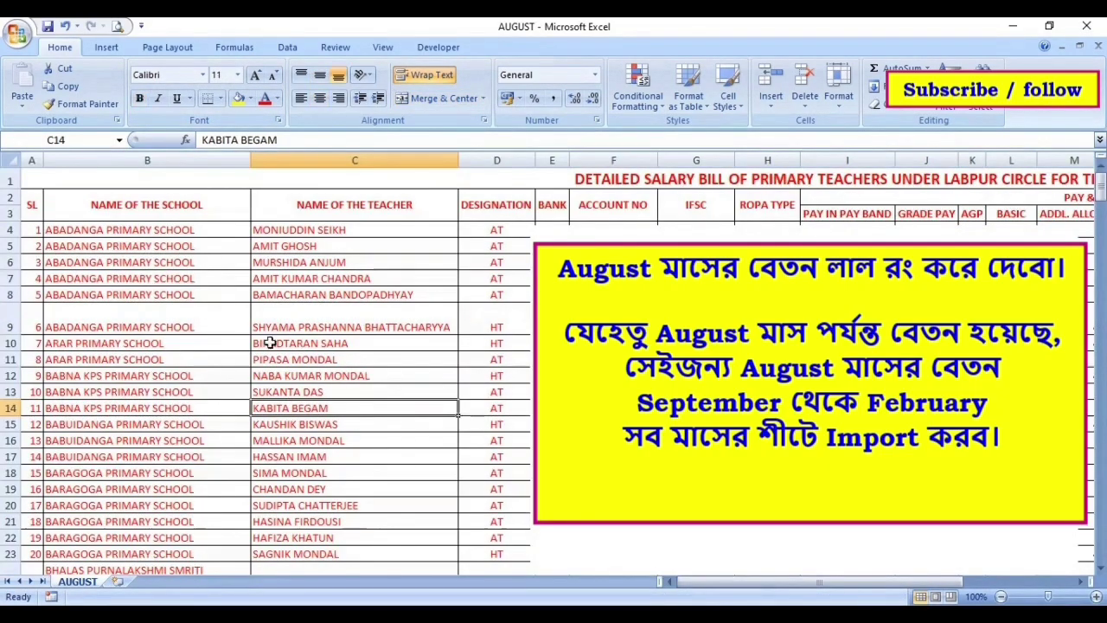
Save the AUGUST workbook in its existing format and close it
{"action": "left_click", "coordinate": [48, 26]}
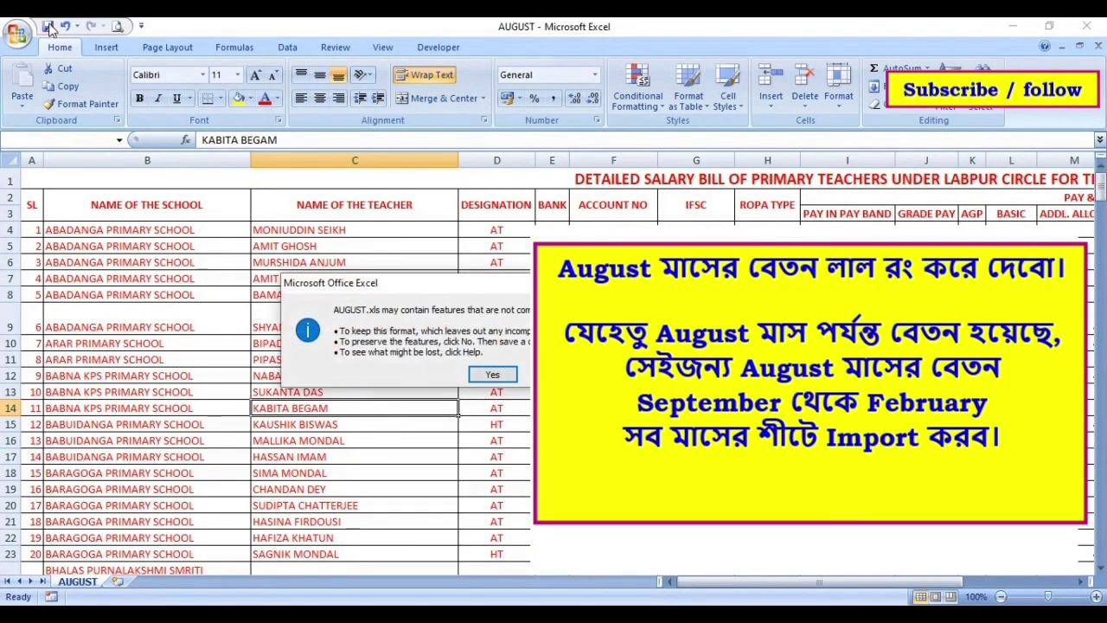
{"action": "left_click", "coordinate": [492, 374]}
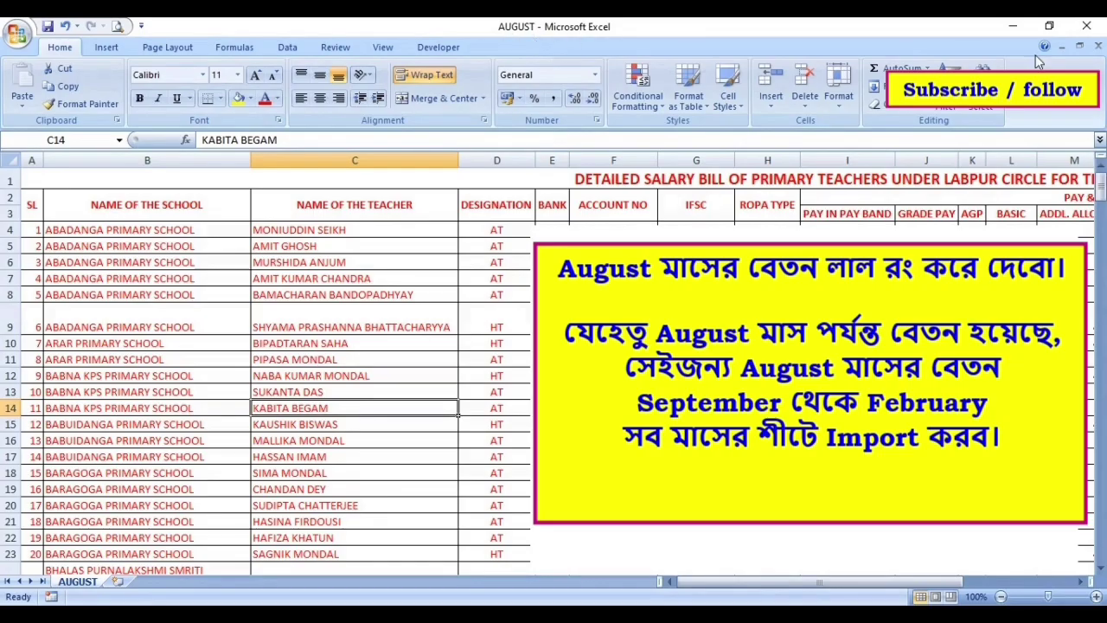
{"action": "left_click", "coordinate": [1098, 45]}
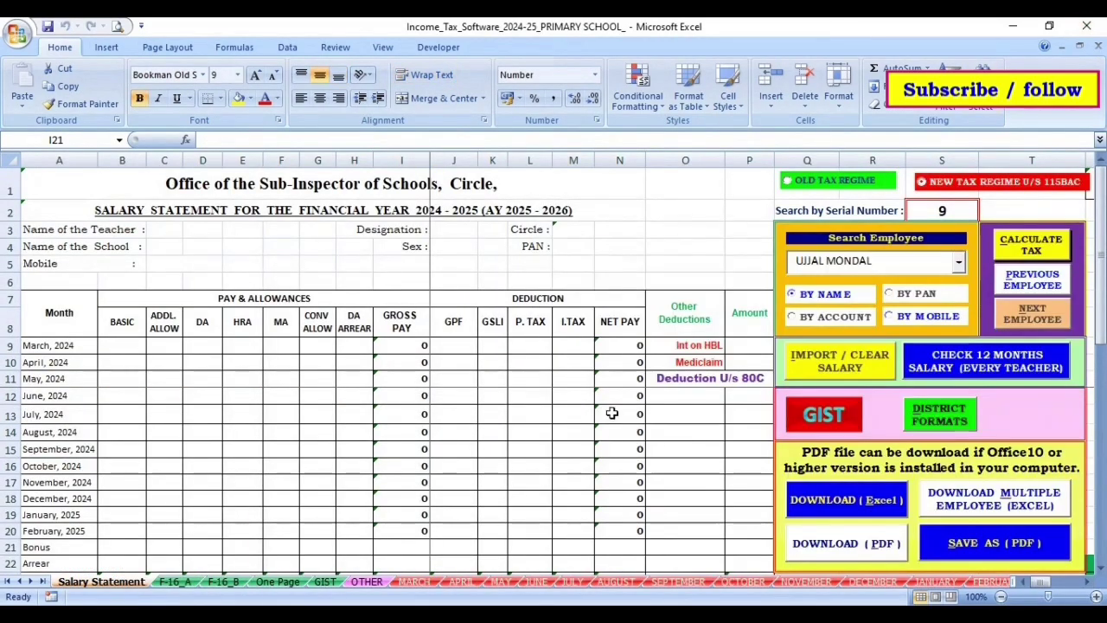
Reopen the salary import form and import the September salary data from the AUGUST Excel file in Downloads
{"action": "left_click", "coordinate": [839, 367]}
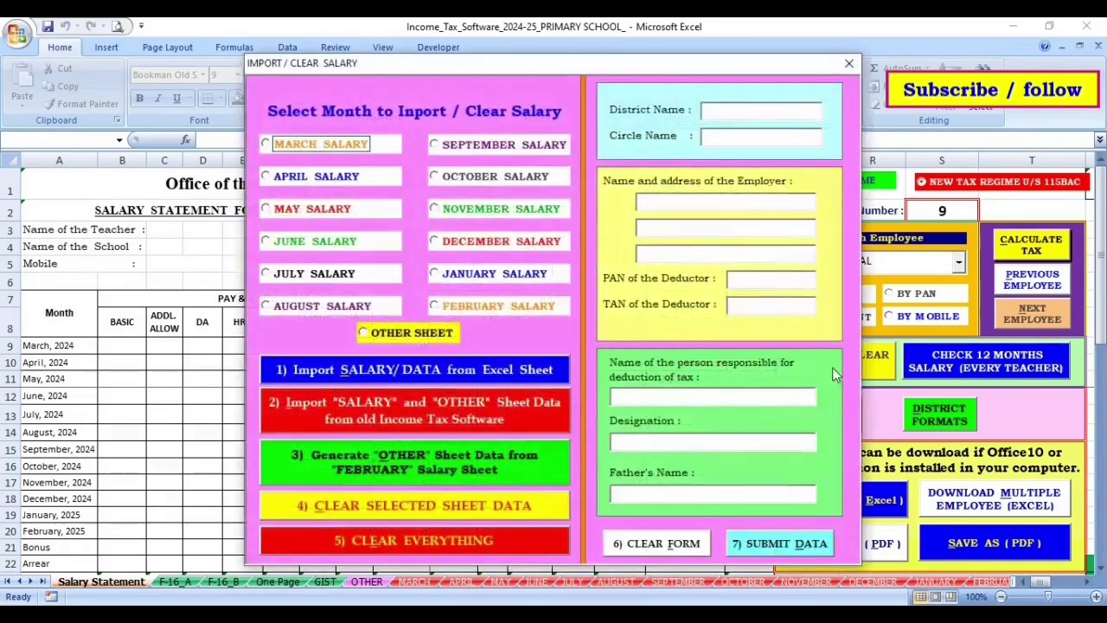
{"action": "left_click", "coordinate": [446, 148]}
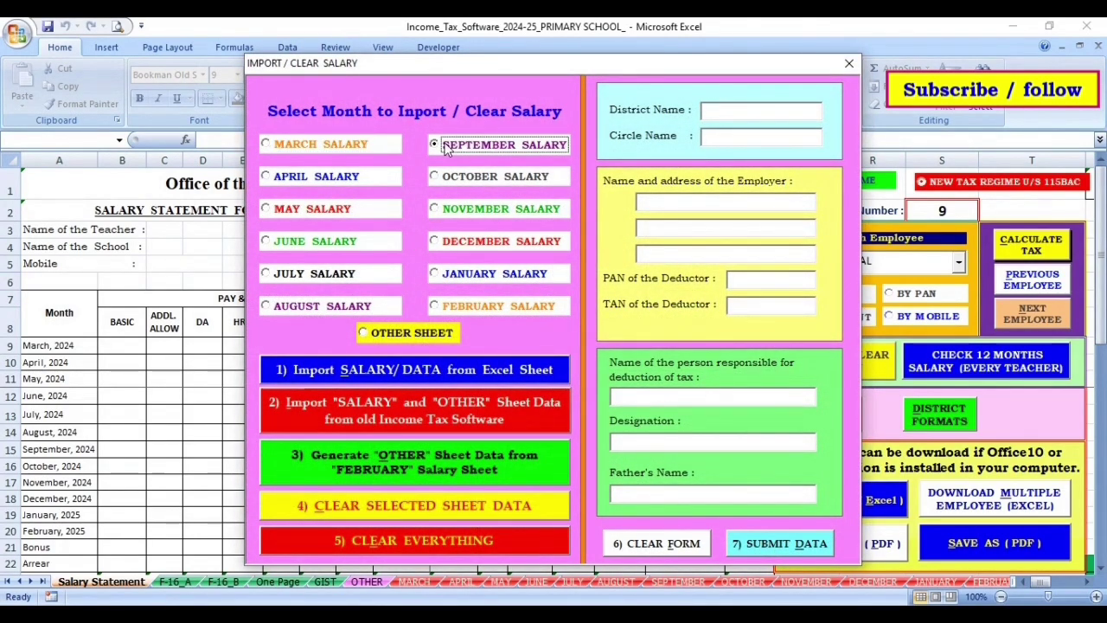
{"action": "left_click", "coordinate": [488, 372]}
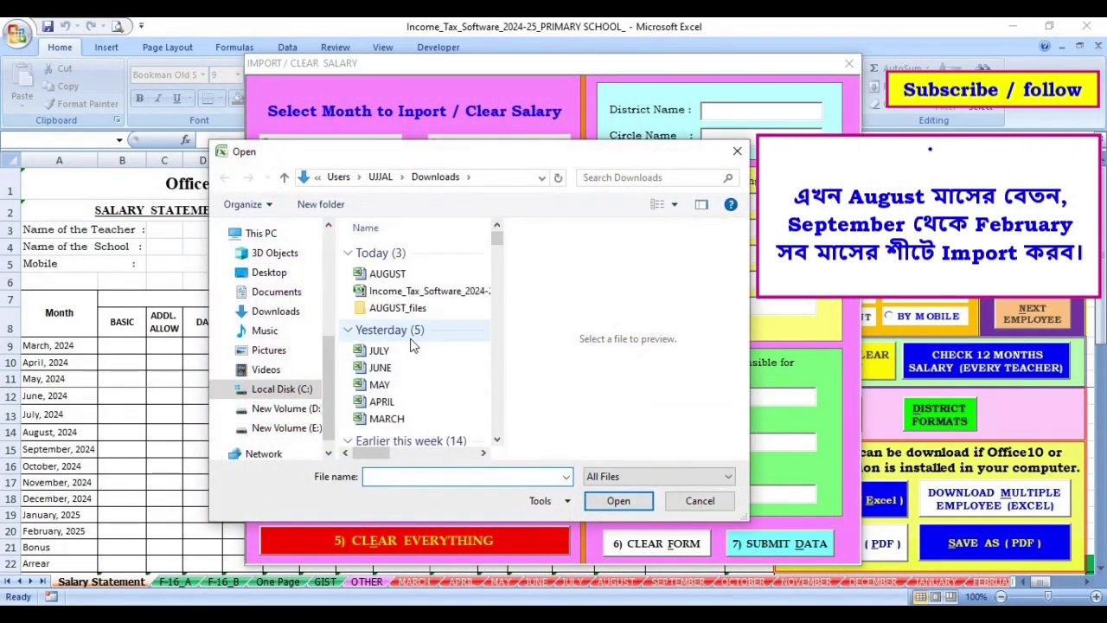
{"action": "left_click", "coordinate": [405, 275]}
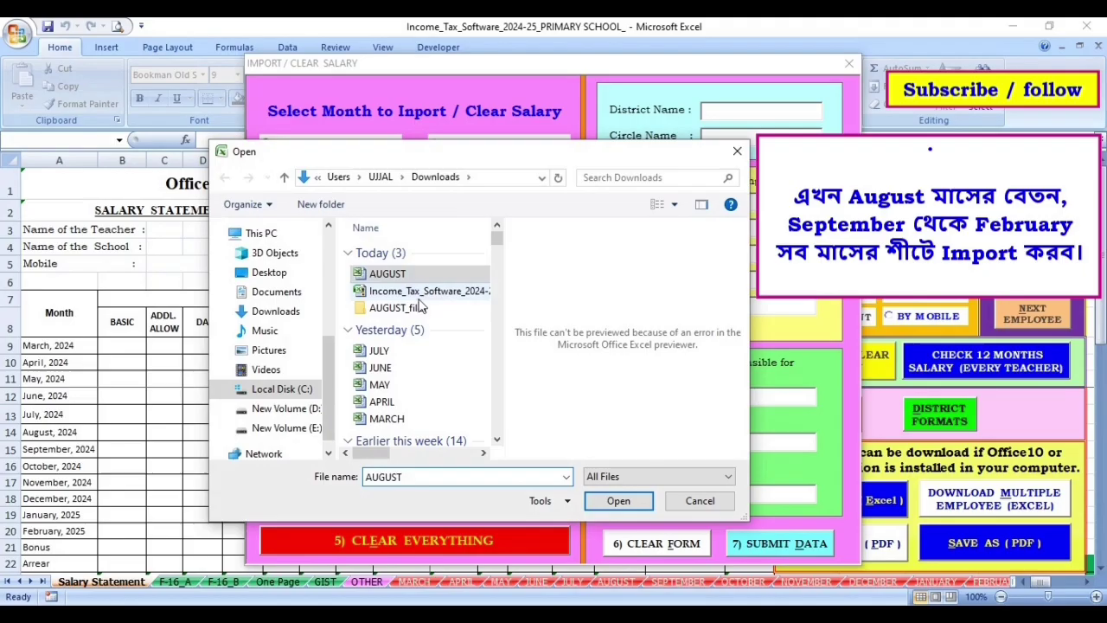
{"action": "left_click", "coordinate": [631, 503]}
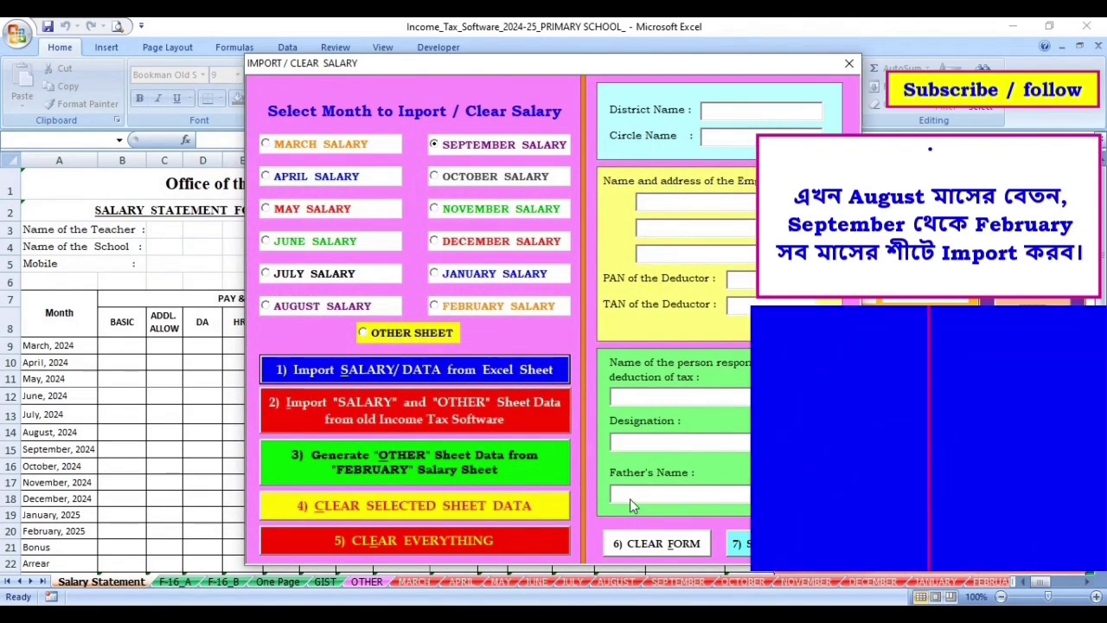
Import the October salary data from the AUGUST Excel file in Downloads
{"action": "left_click", "coordinate": [508, 180]}
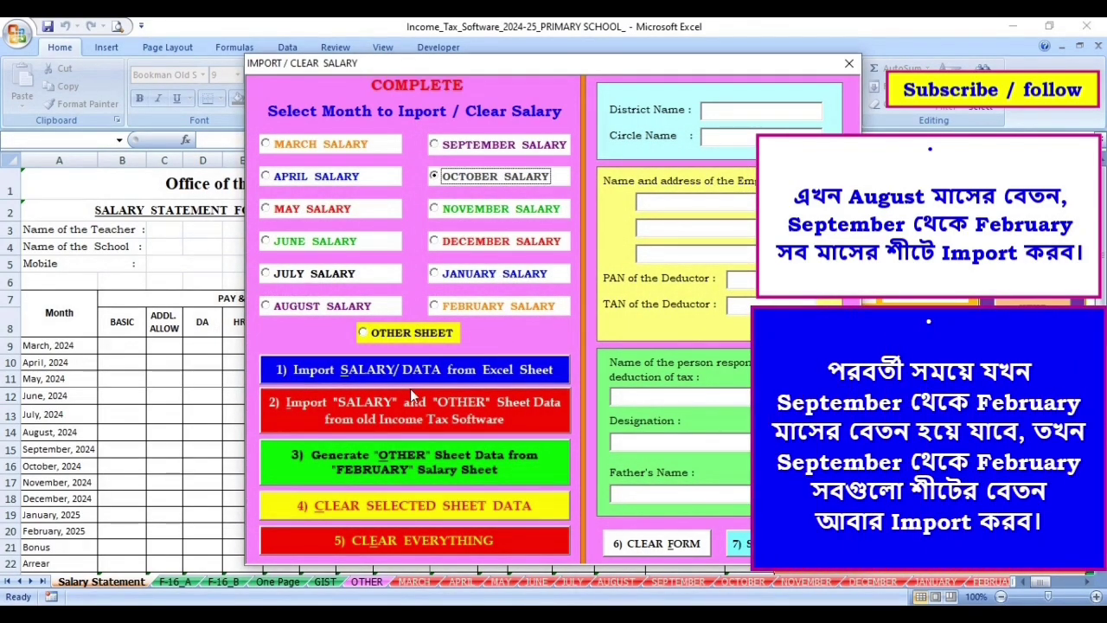
{"action": "left_click", "coordinate": [423, 369]}
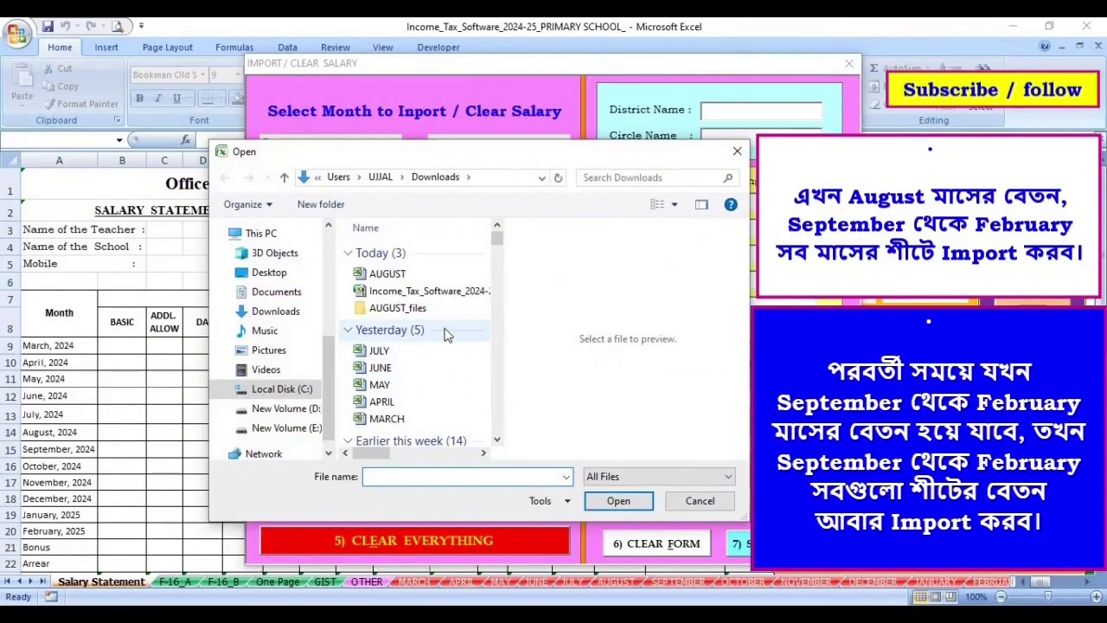
{"action": "left_click", "coordinate": [432, 275]}
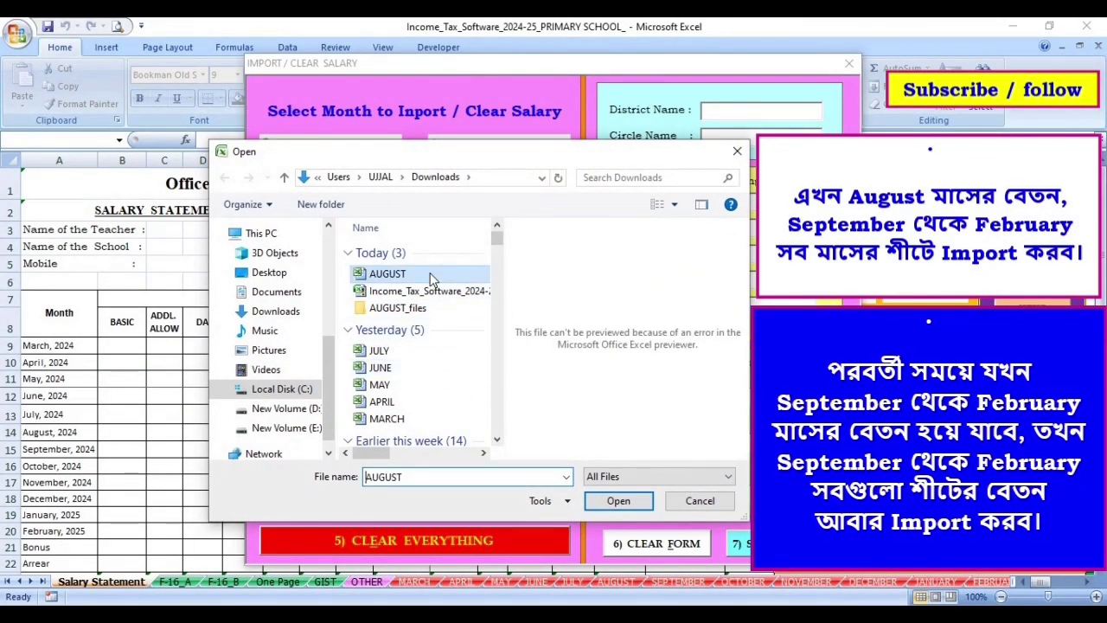
{"action": "left_click", "coordinate": [617, 501]}
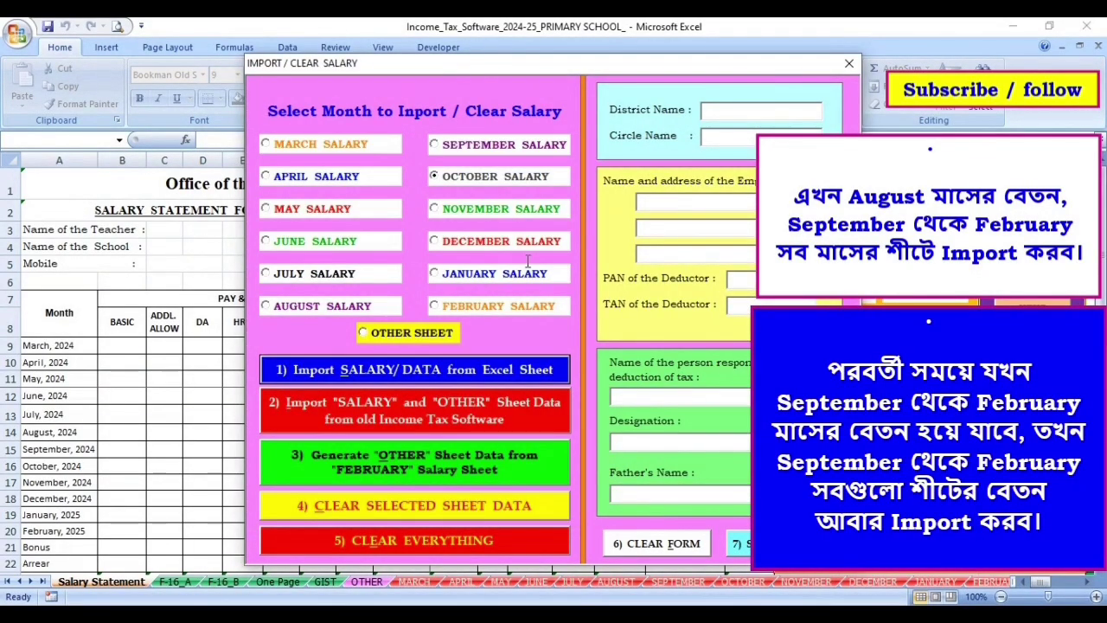
Import the November salary data from the AUGUST Excel file in Downloads
{"action": "left_click", "coordinate": [524, 210]}
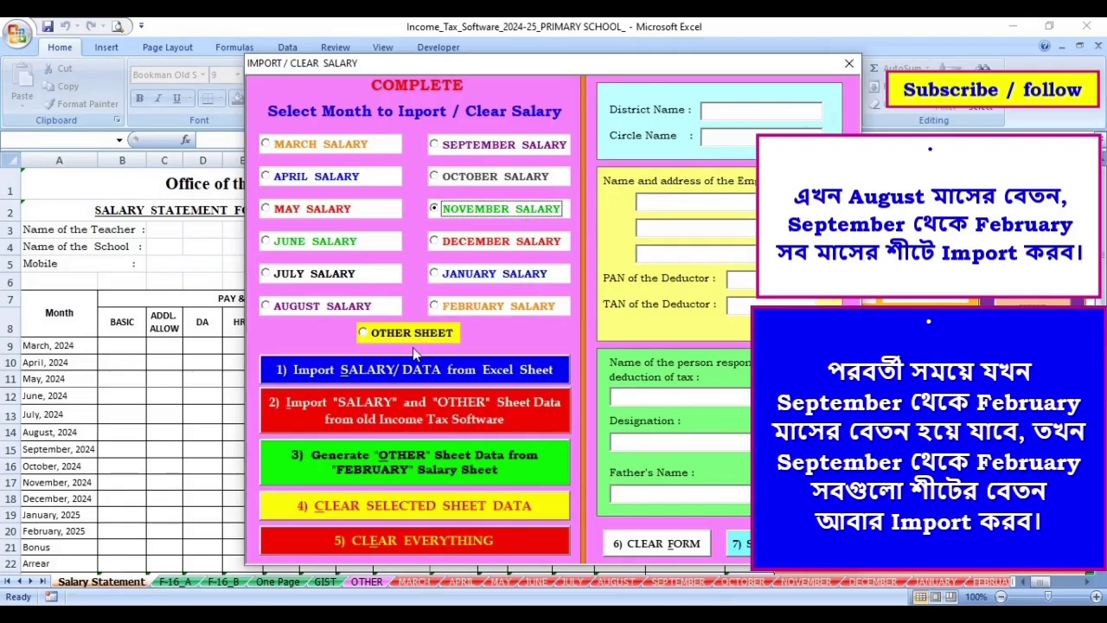
{"action": "left_click", "coordinate": [408, 380]}
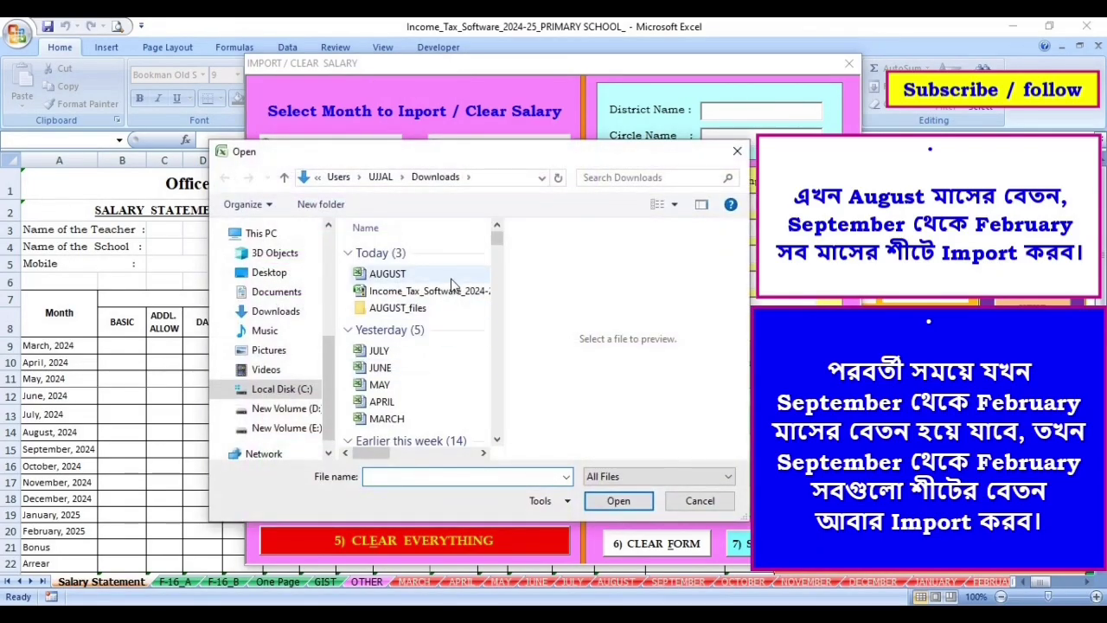
{"action": "left_click", "coordinate": [449, 275]}
{"action": "left_click", "coordinate": [617, 501]}
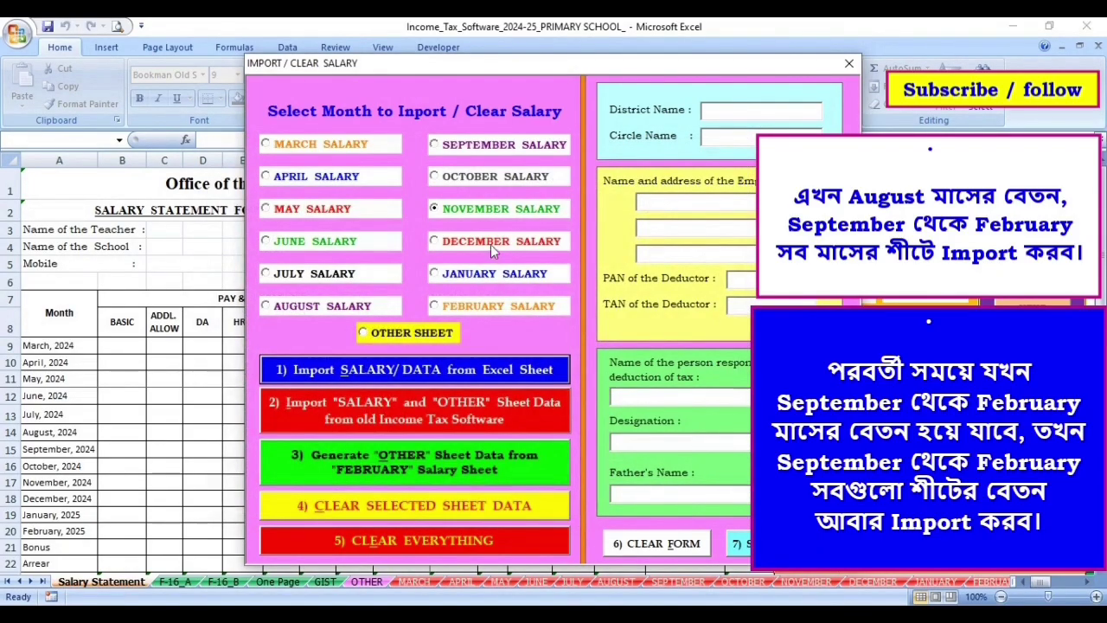
Import the December salary data from the AUGUST Excel file in Downloads
{"action": "left_click", "coordinate": [493, 245]}
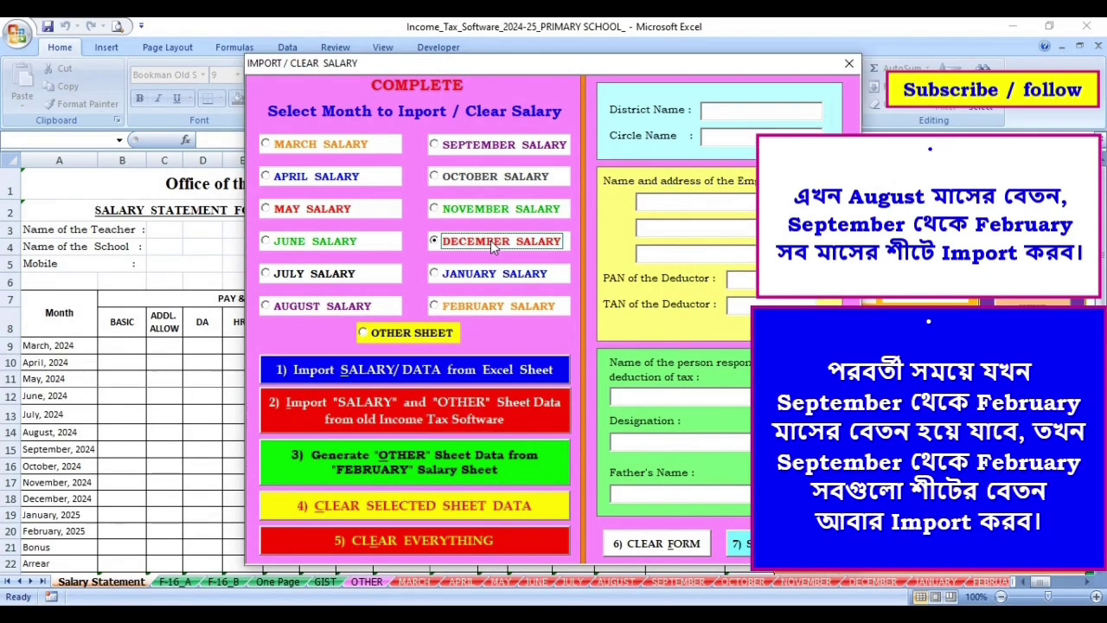
{"action": "left_click", "coordinate": [456, 374]}
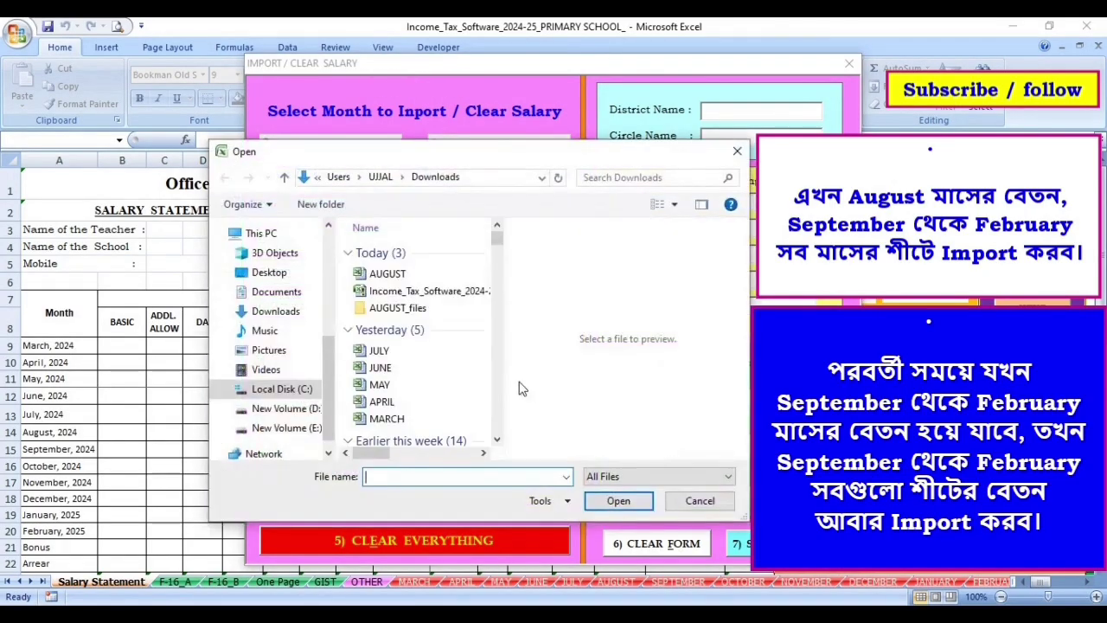
{"action": "left_click", "coordinate": [413, 273]}
{"action": "left_click", "coordinate": [620, 501]}
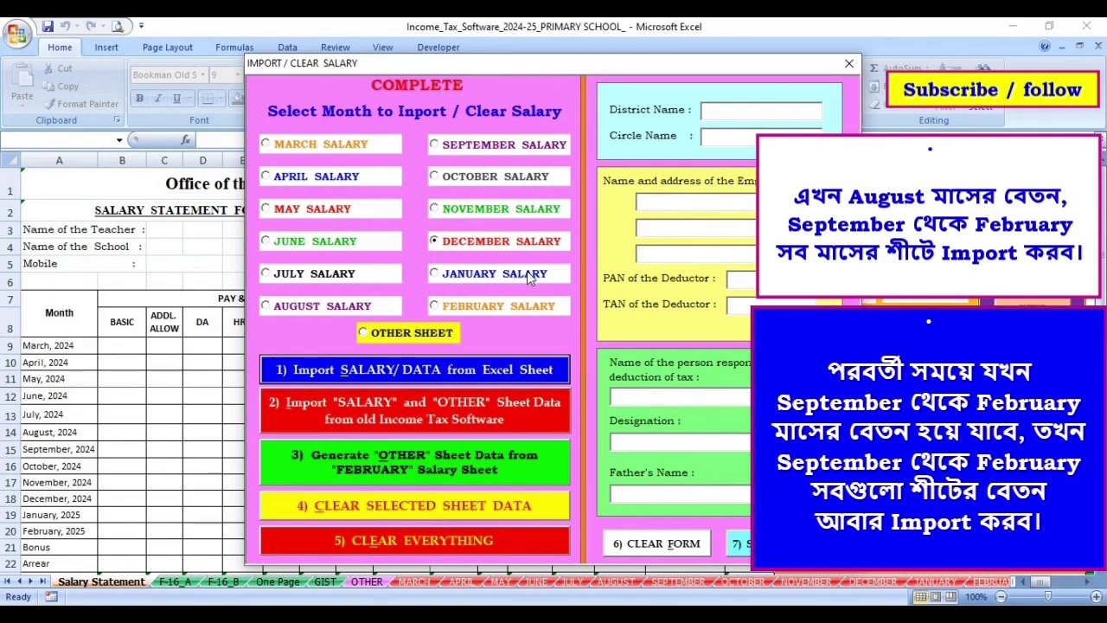
Import the January salary data from the AUGUST Excel file in Downloads
{"action": "left_click", "coordinate": [529, 273]}
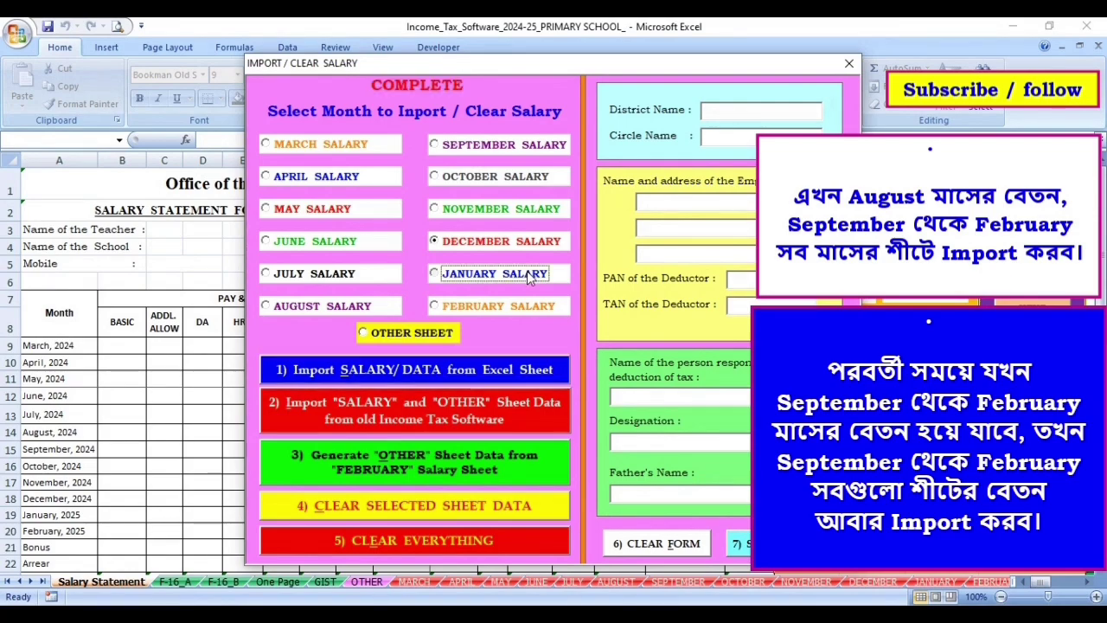
{"action": "left_click", "coordinate": [462, 375]}
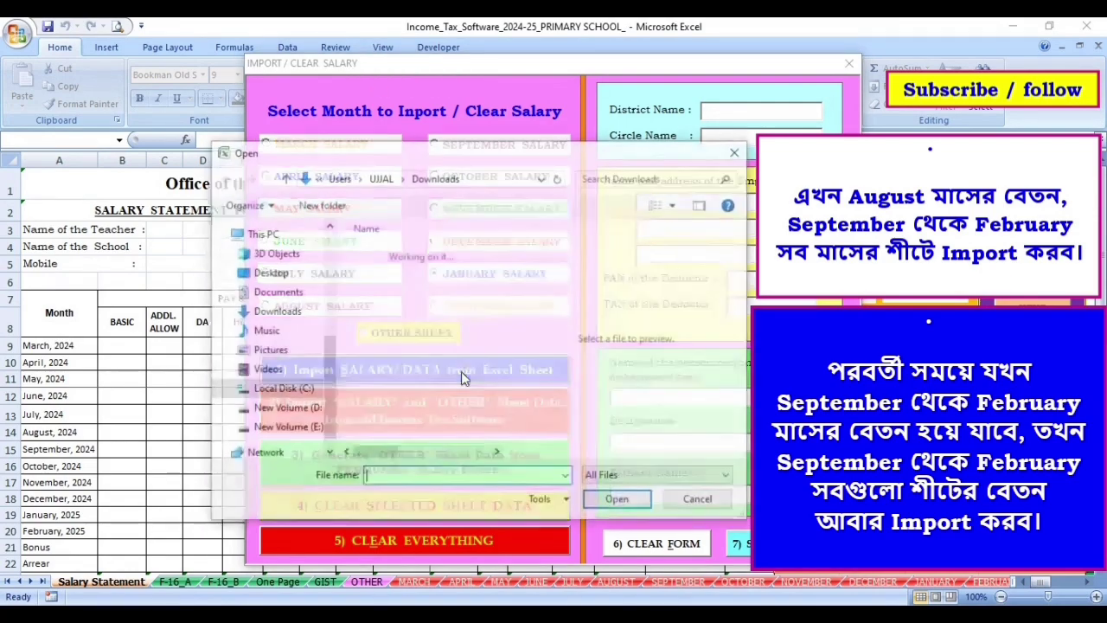
{"action": "left_click", "coordinate": [452, 274]}
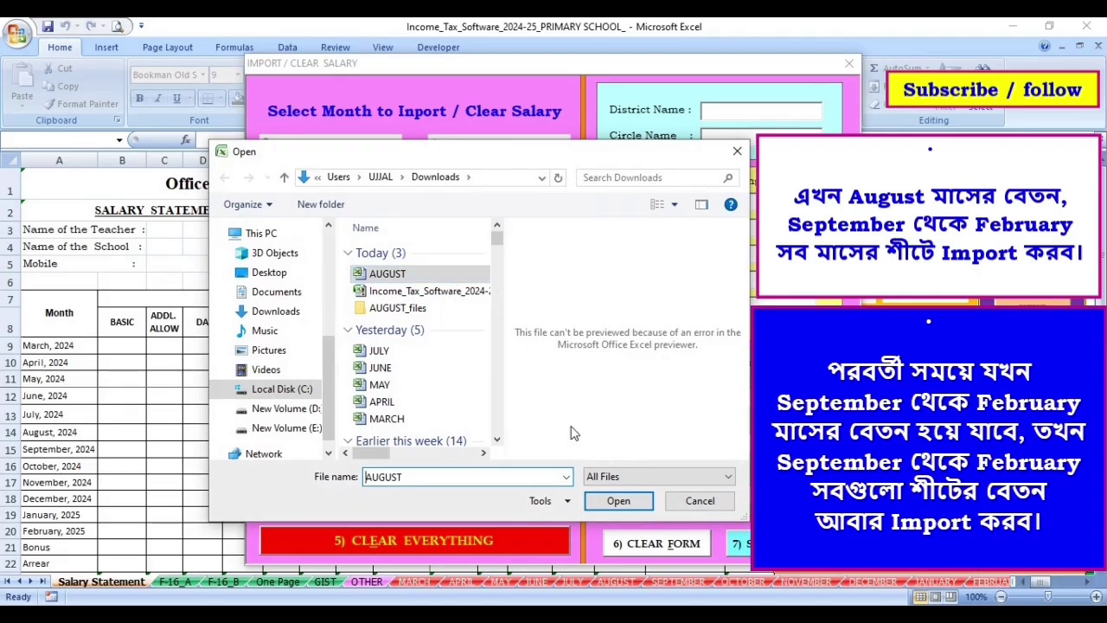
{"action": "left_click", "coordinate": [617, 500]}
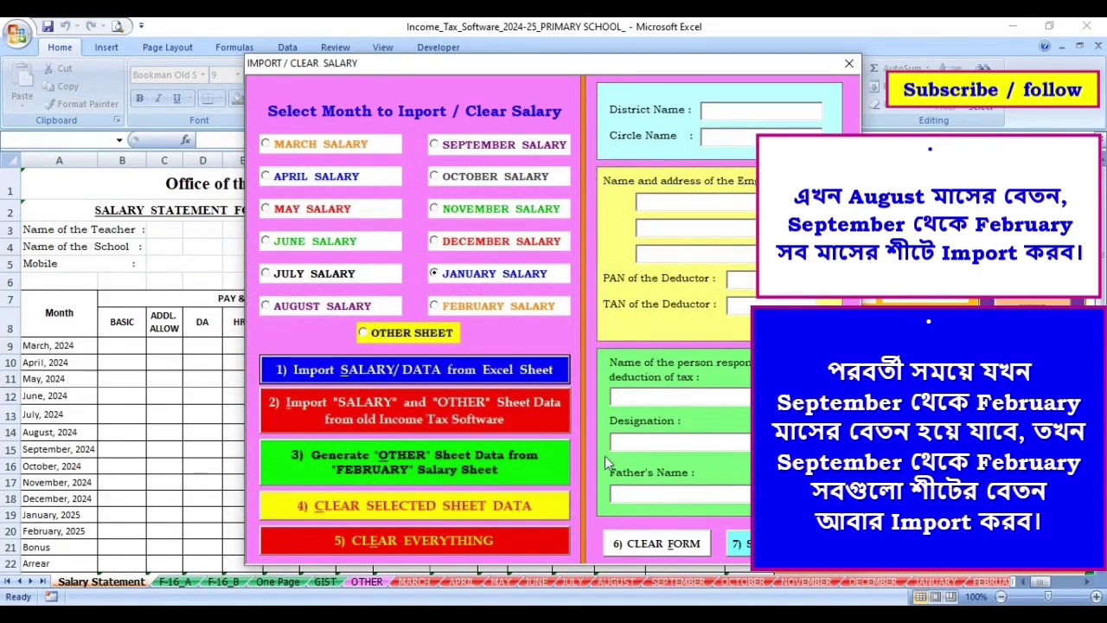
Import the February salary data from the AUGUST Excel file in Downloads and close the import form
{"action": "left_click", "coordinate": [504, 307]}
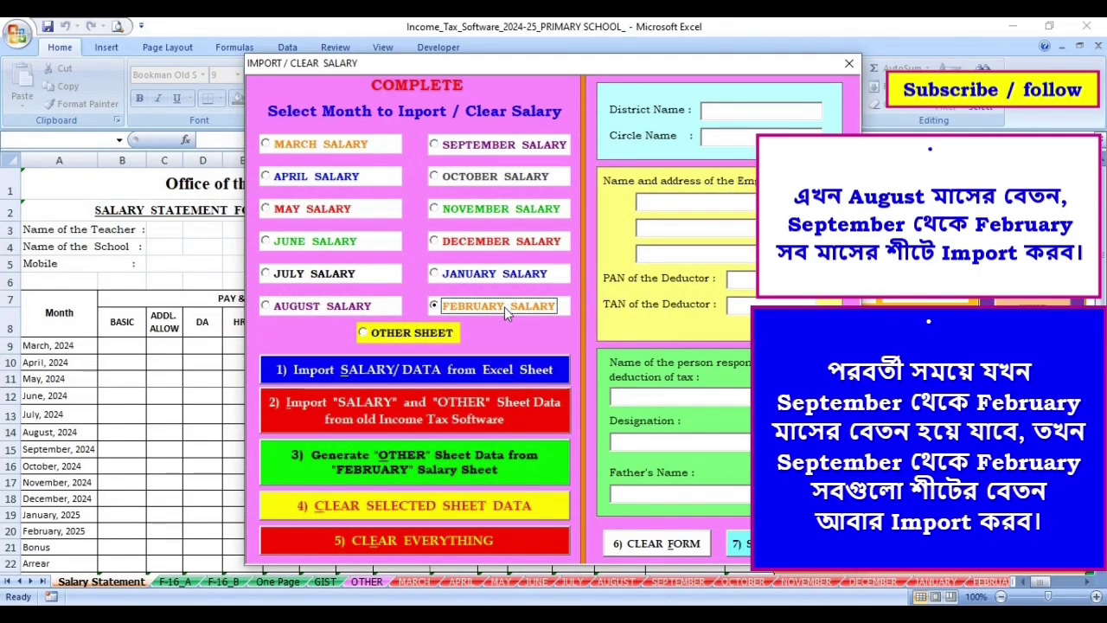
{"action": "left_click", "coordinate": [416, 371]}
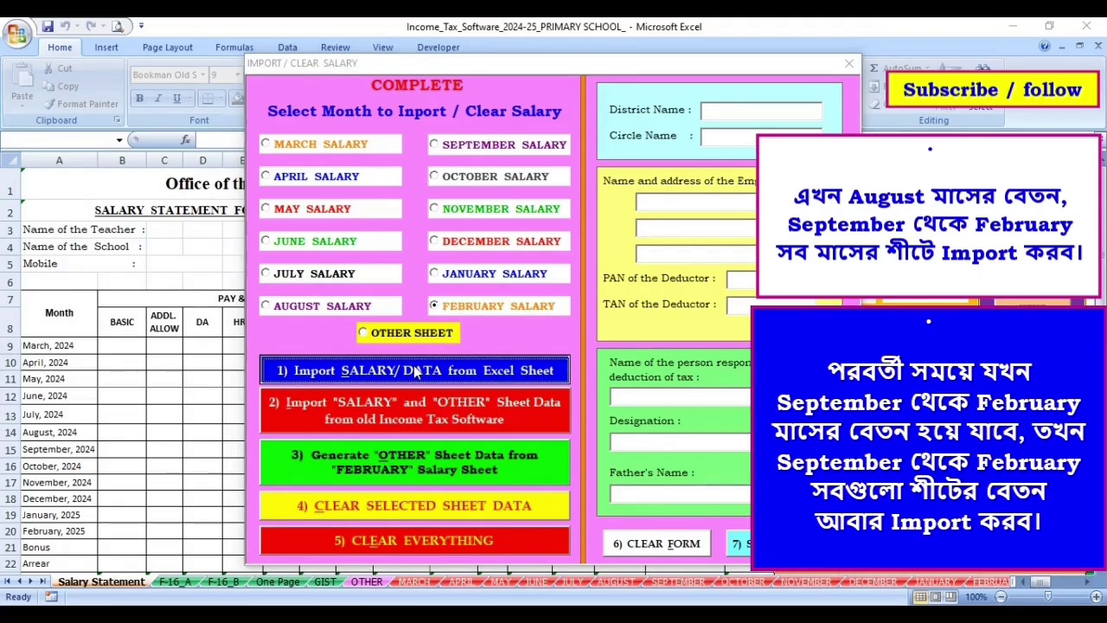
{"action": "left_click", "coordinate": [403, 275]}
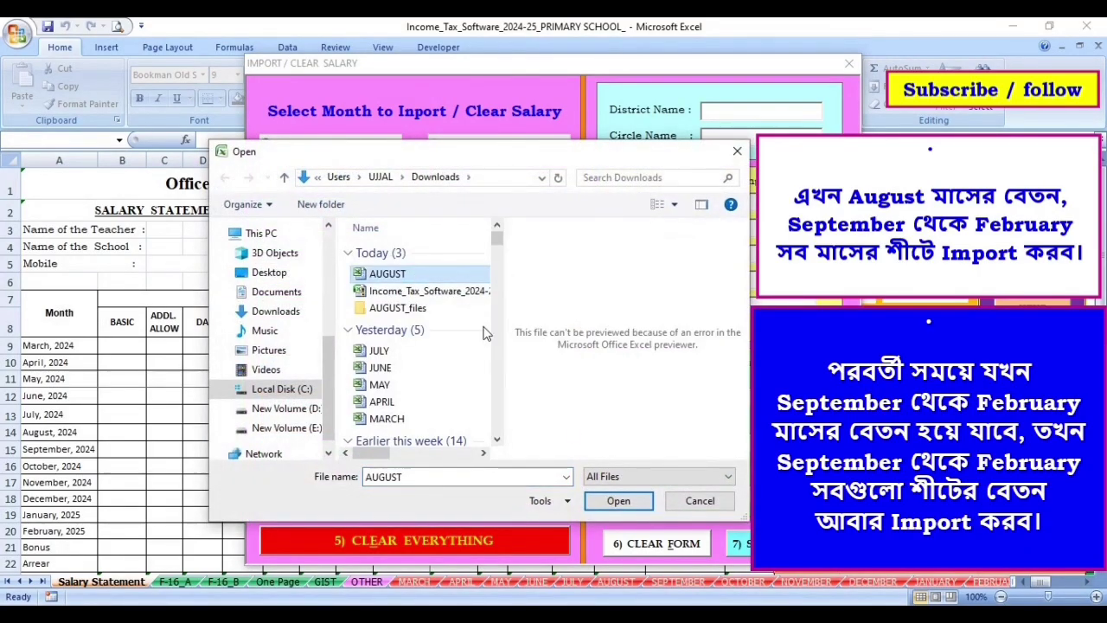
{"action": "left_click", "coordinate": [622, 504]}
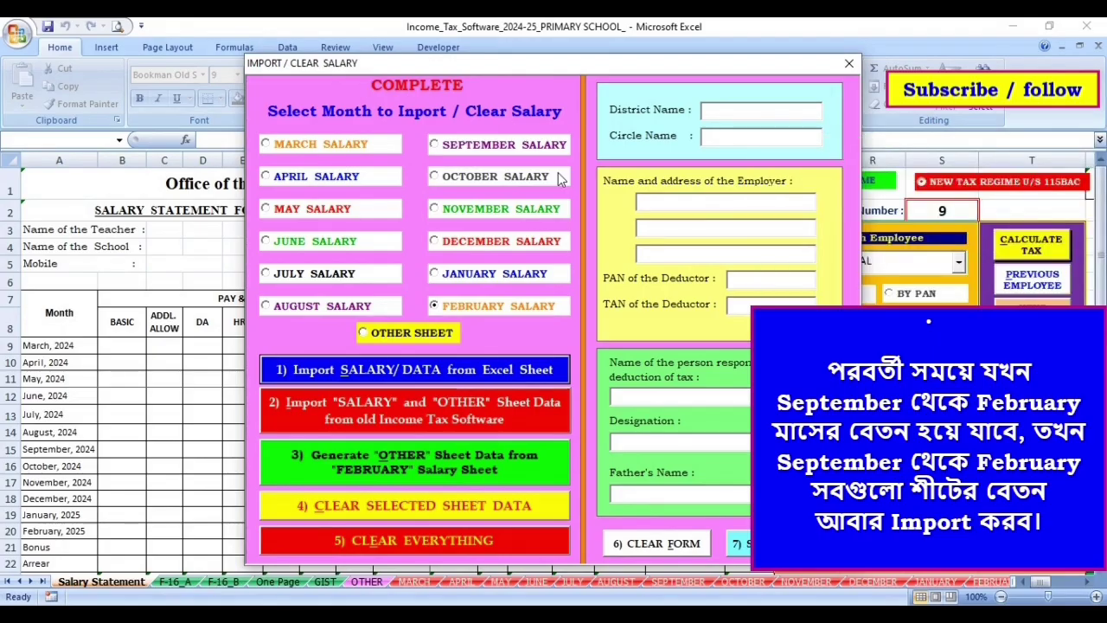
{"action": "left_click", "coordinate": [849, 64]}
Examine the imported salary rows on each month's sheet from MARCH to FEBRUARY and return to the Salary Statement sheet
{"action": "left_click", "coordinate": [430, 582]}
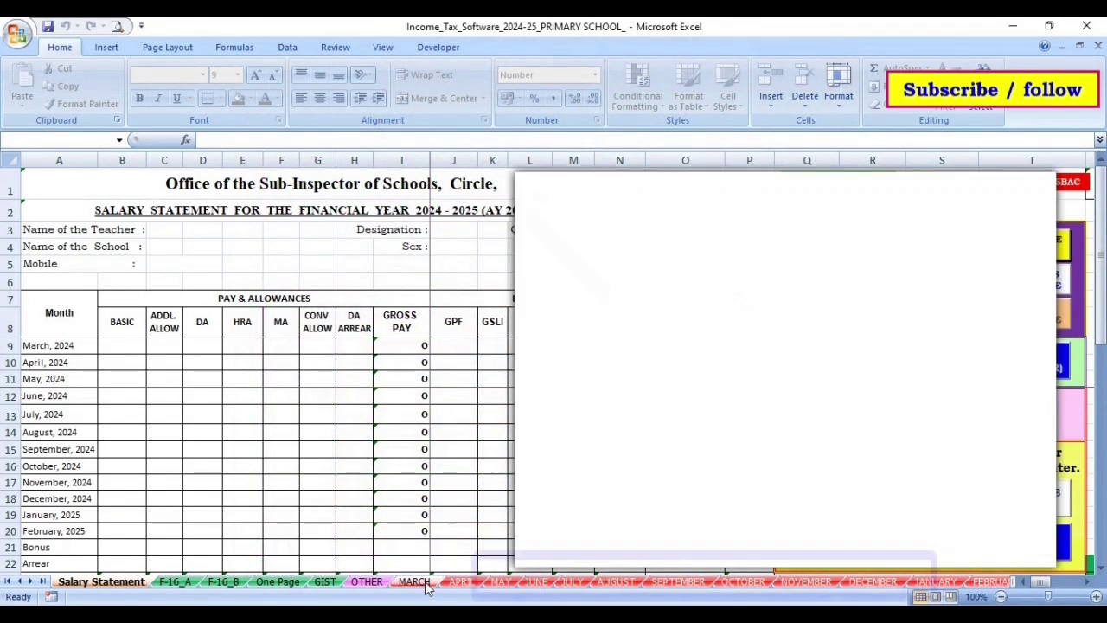
{"action": "left_click", "coordinate": [460, 582]}
{"action": "left_click", "coordinate": [501, 581]}
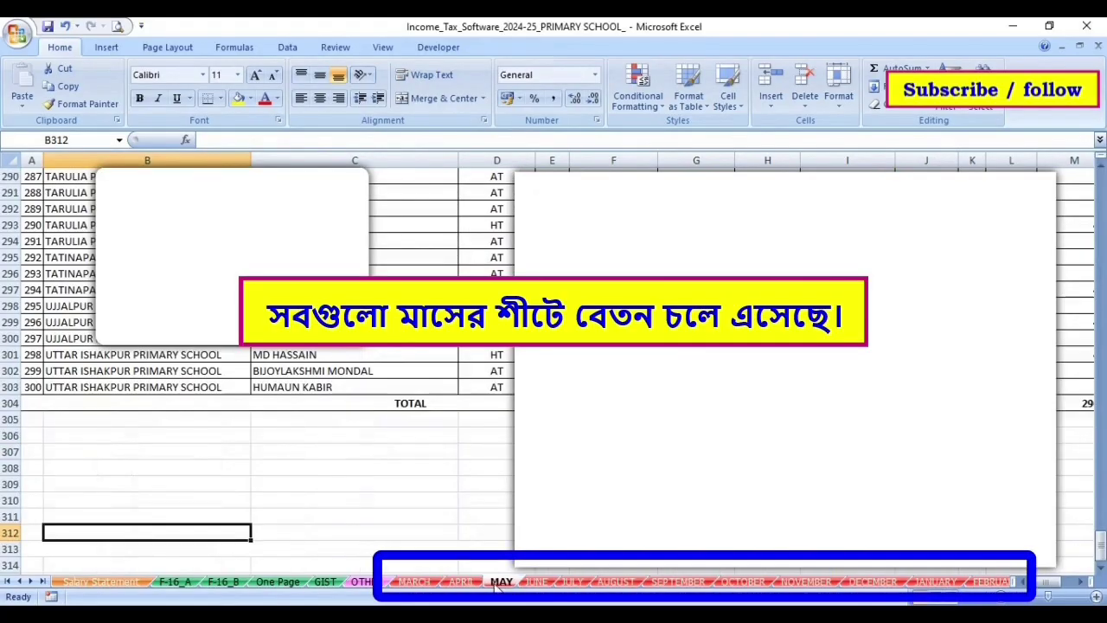
{"action": "scroll", "coordinate": [1078, 533], "scroll_direction": "up", "scroll_amount": 5}
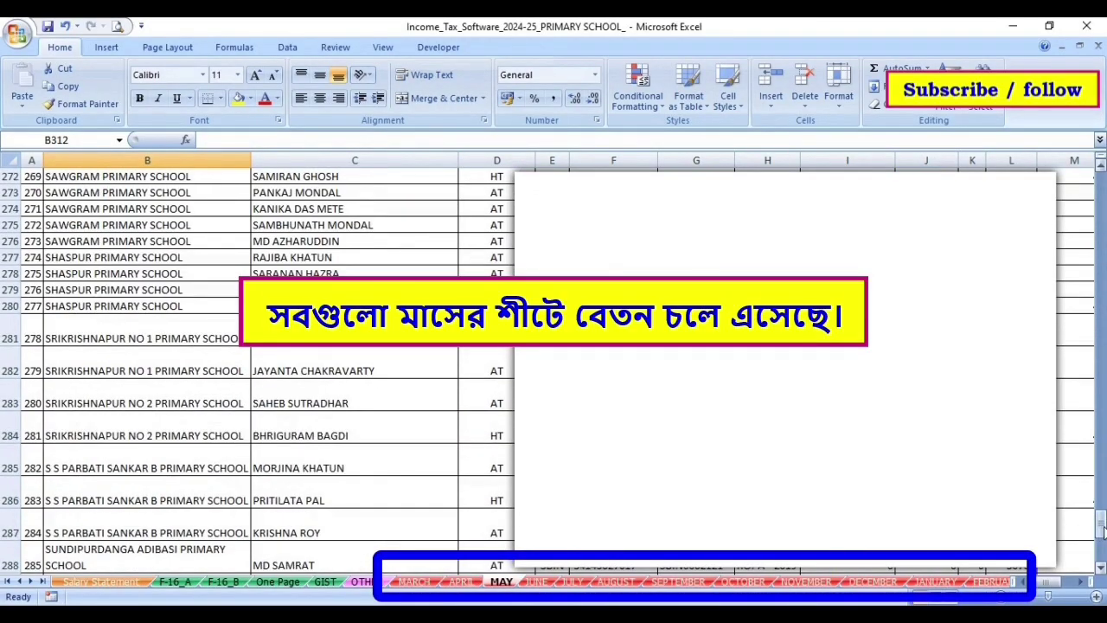
{"action": "left_click_drag", "start_coordinate": [1102, 530], "coordinate": [1101, 177]}
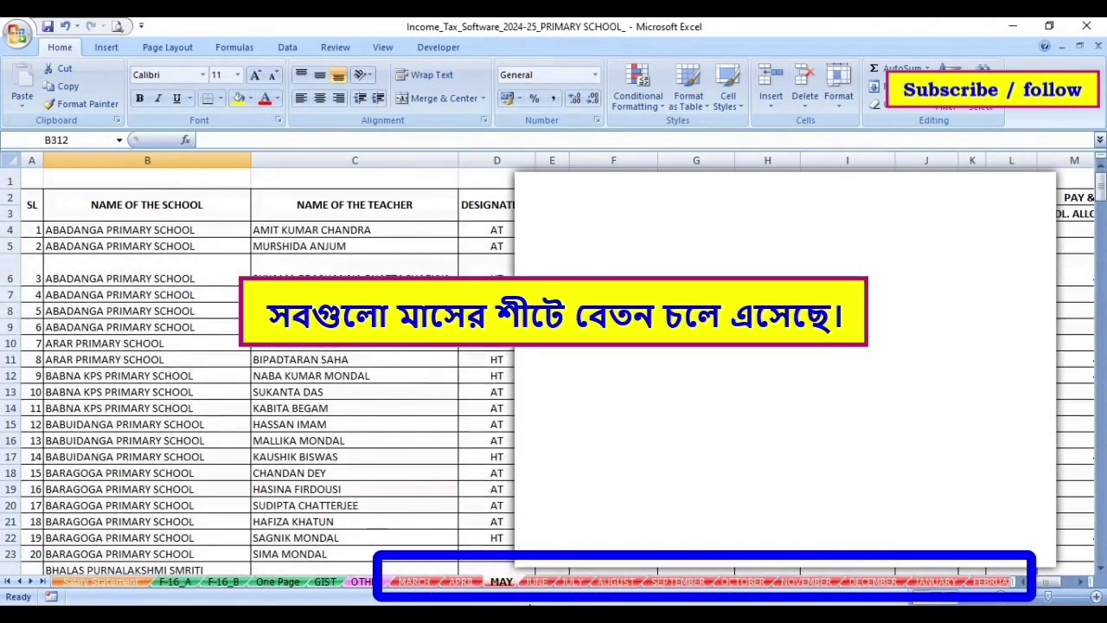
{"action": "left_click", "coordinate": [536, 581]}
{"action": "left_click", "coordinate": [572, 581]}
{"action": "left_click", "coordinate": [615, 581]}
{"action": "left_click", "coordinate": [678, 581]}
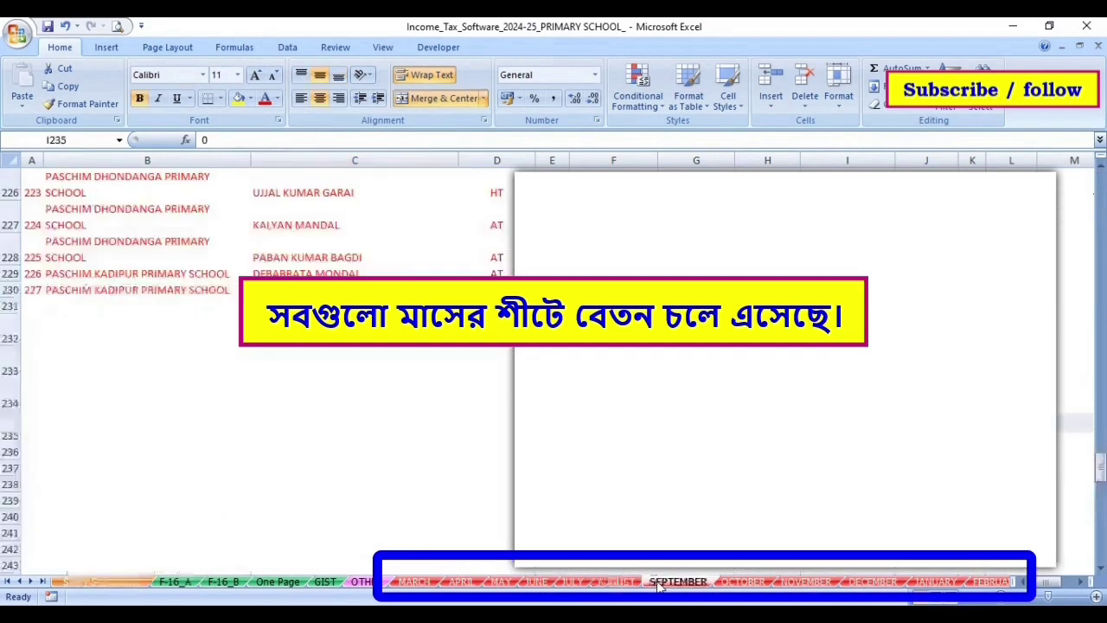
{"action": "left_click", "coordinate": [742, 581]}
{"action": "left_click", "coordinate": [806, 582]}
{"action": "left_click", "coordinate": [872, 581]}
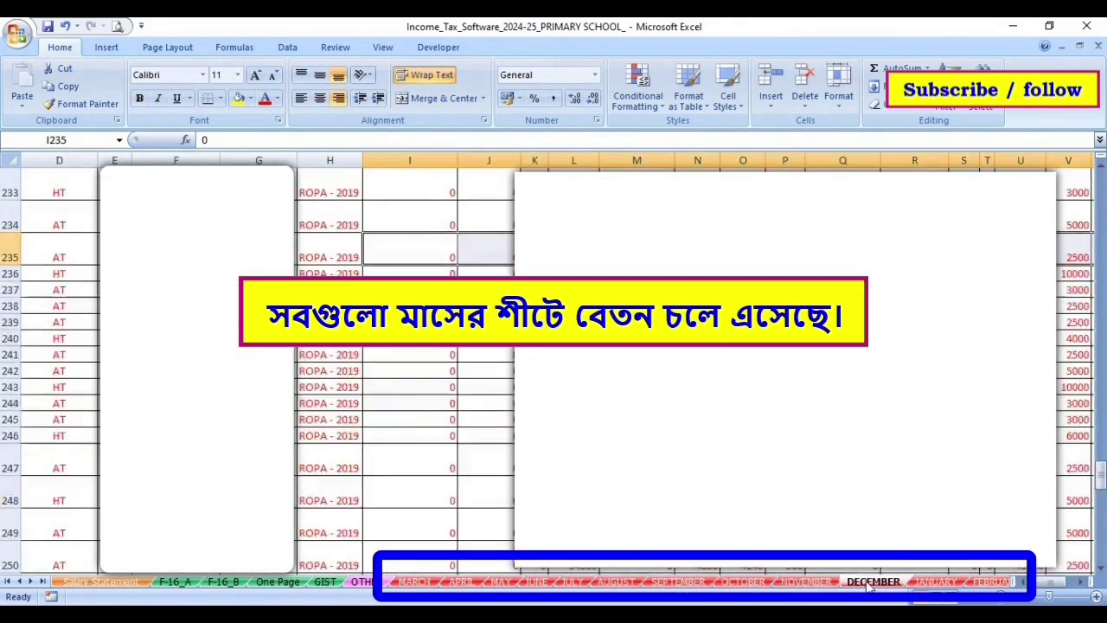
{"action": "left_click", "coordinate": [936, 581]}
{"action": "left_click", "coordinate": [986, 581]}
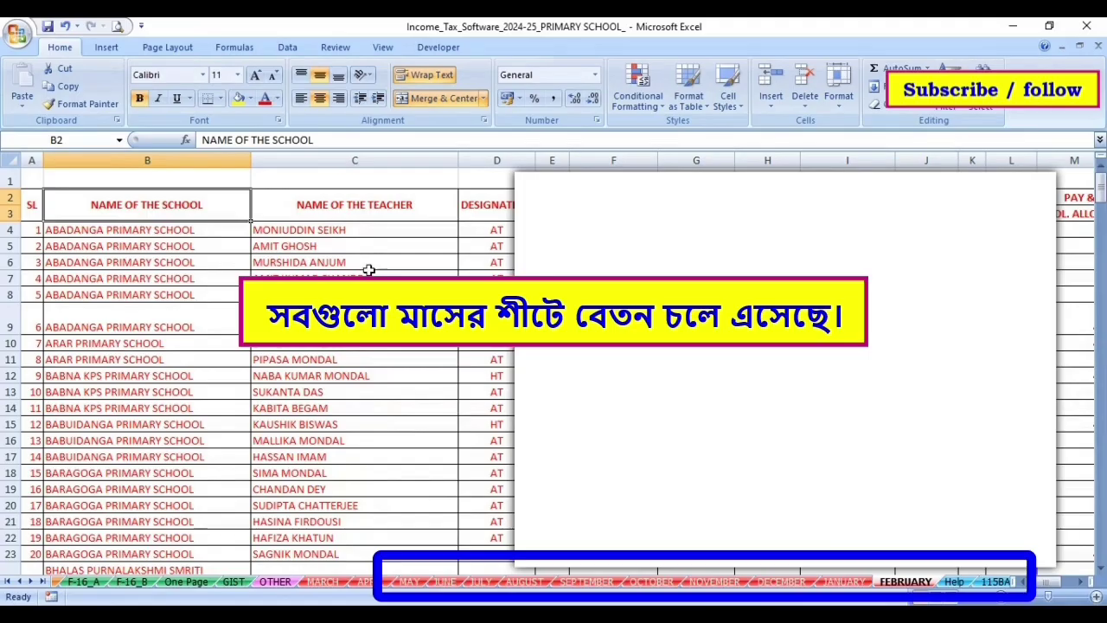
{"action": "left_click", "coordinate": [8, 581]}
{"action": "left_click", "coordinate": [85, 582]}
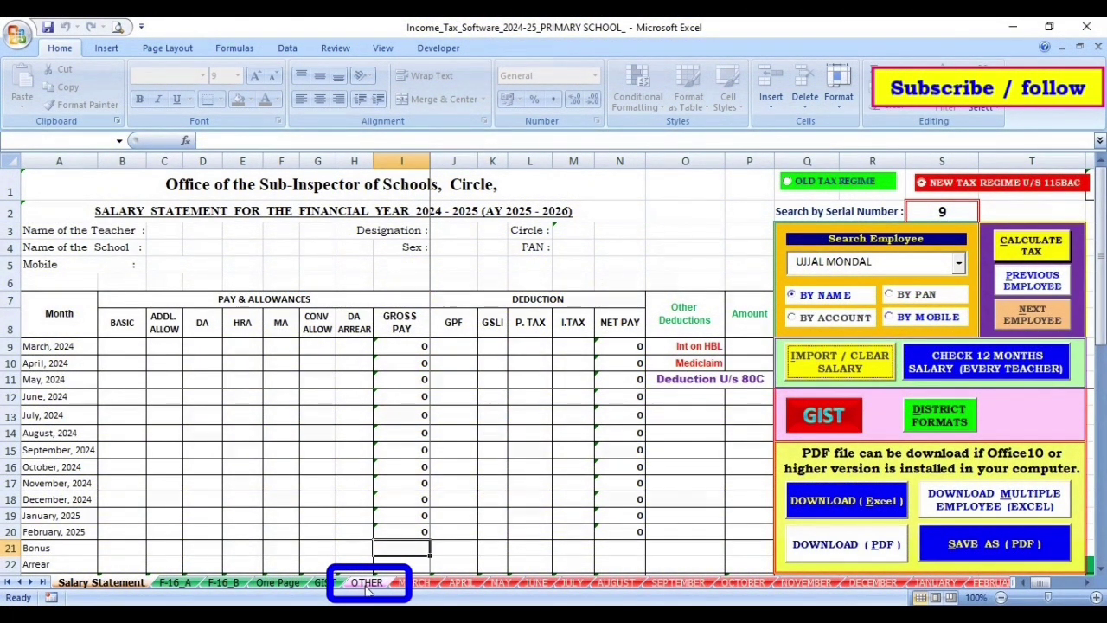
Check the OTHER sheet for existing rows and generate its data from the FEBRUARY salary sheet
{"action": "left_click", "coordinate": [366, 584]}
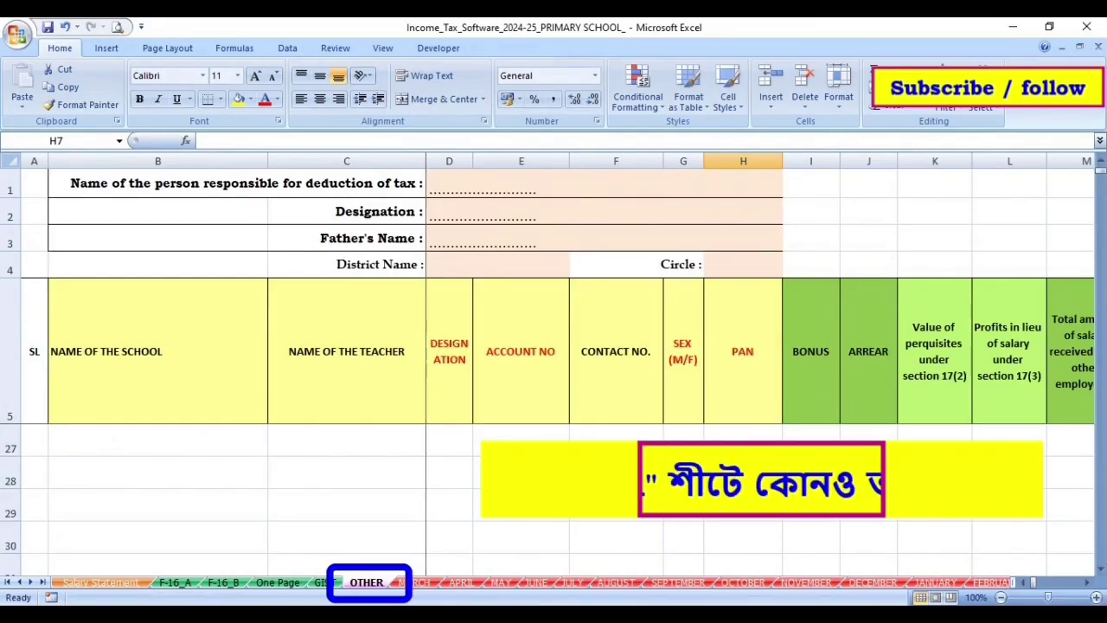
{"action": "scroll", "coordinate": [1083, 548], "scroll_direction": "down", "scroll_amount": 5}
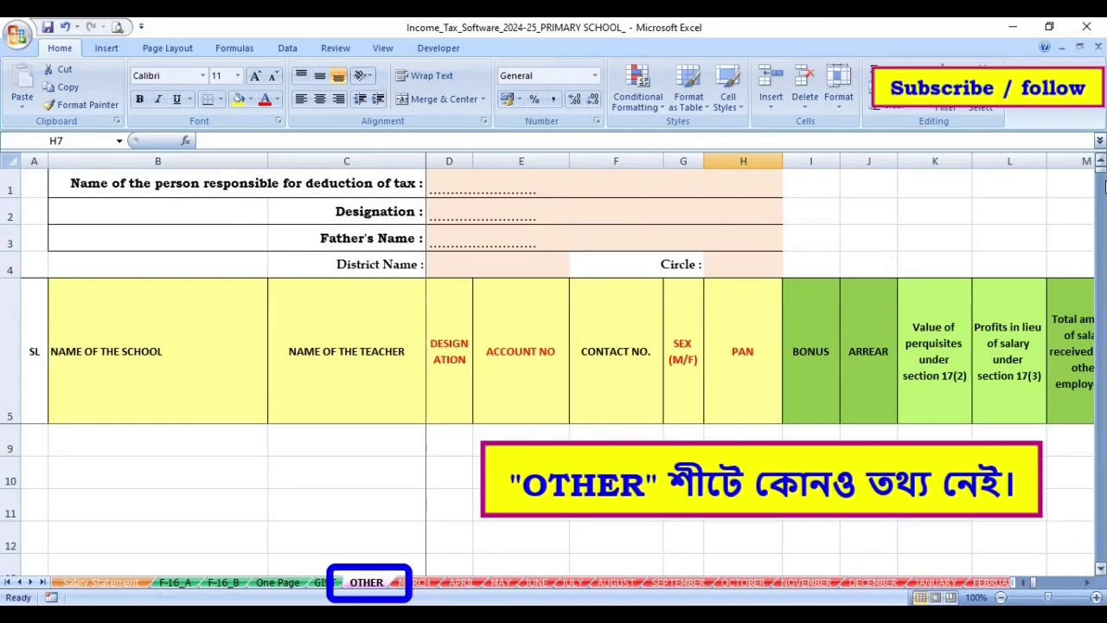
{"action": "mouse_move", "coordinate": [1104, 186]}
{"action": "left_mouse_down"}
{"action": "mouse_move", "coordinate": [1102, 303]}
{"action": "mouse_move", "coordinate": [1102, 169]}
{"action": "left_mouse_up"}
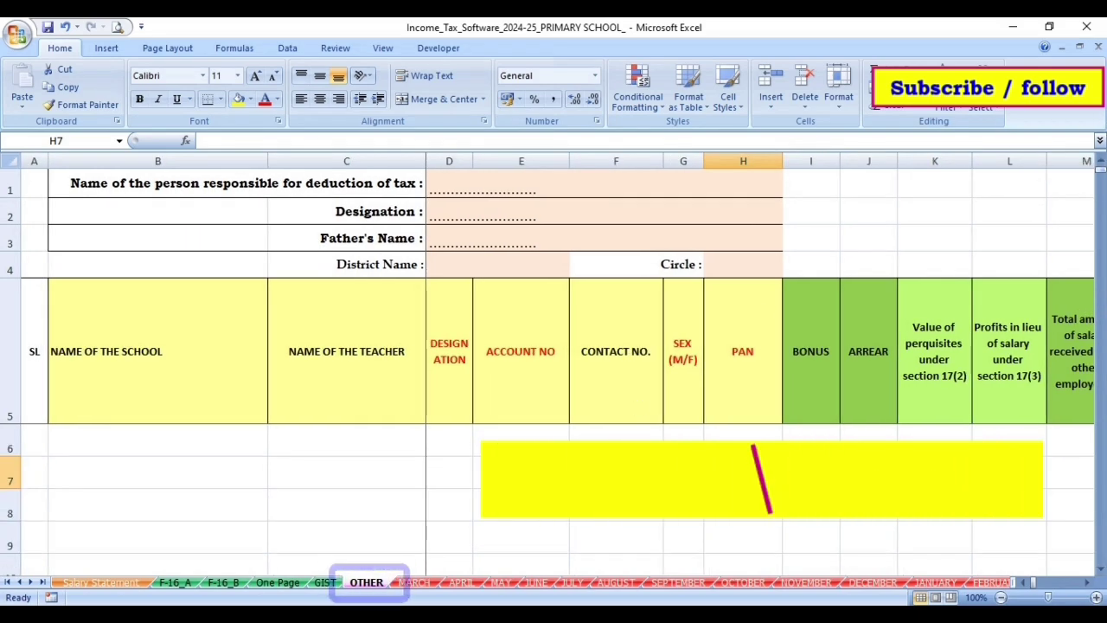
{"action": "left_click", "coordinate": [108, 584]}
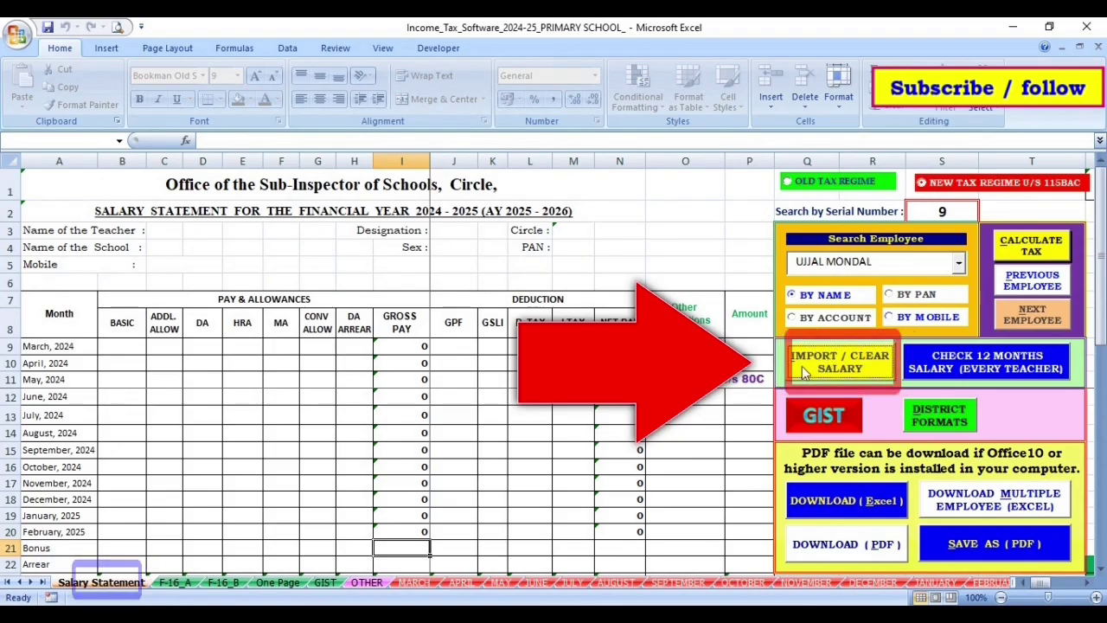
{"action": "left_click", "coordinate": [849, 364]}
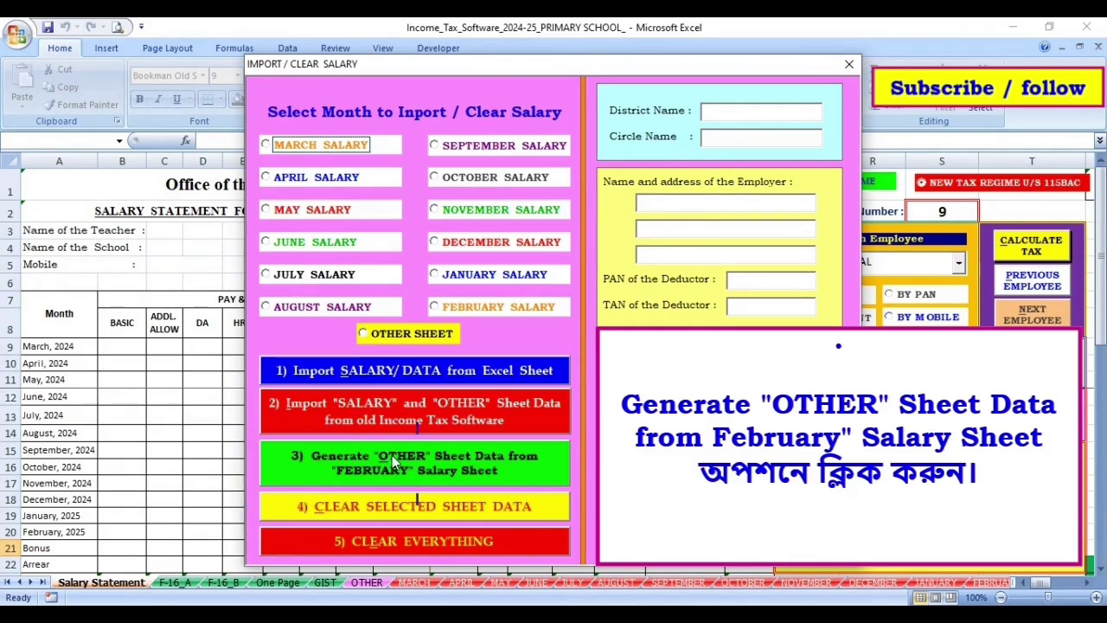
{"action": "left_click", "coordinate": [433, 467]}
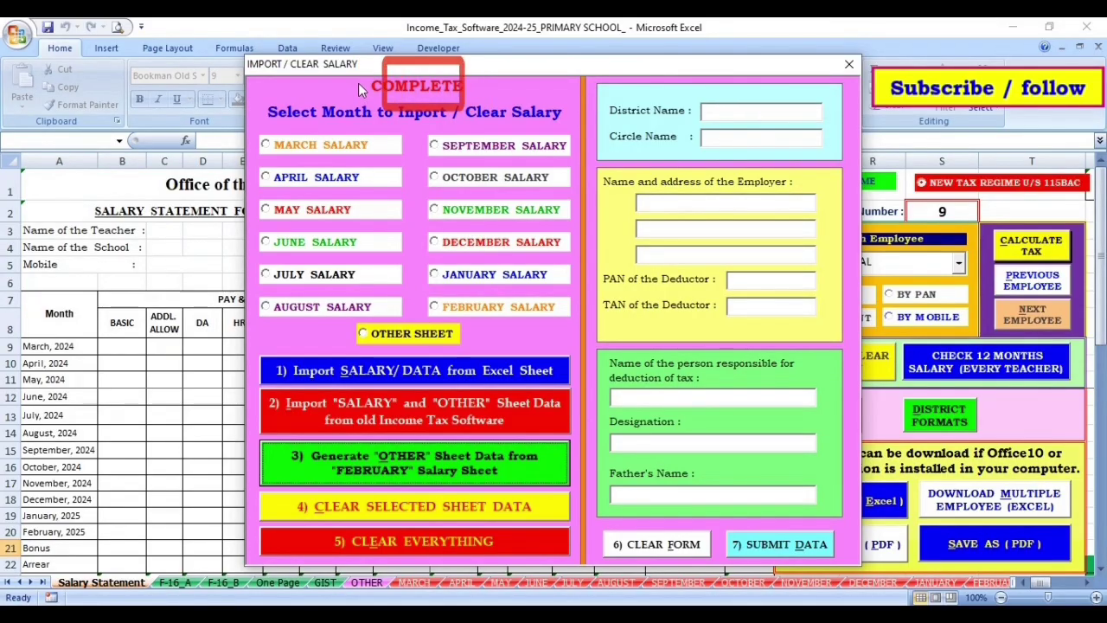
{"action": "left_click", "coordinate": [848, 63]}
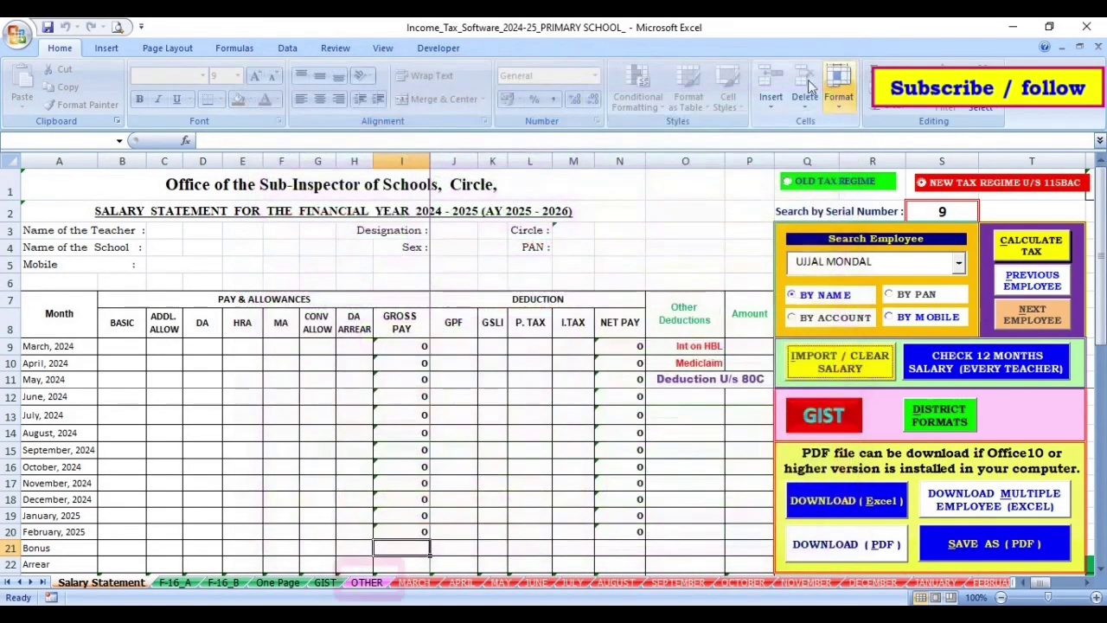
Review the generated school and teacher rows on the OTHER sheet
{"action": "left_click", "coordinate": [365, 588]}
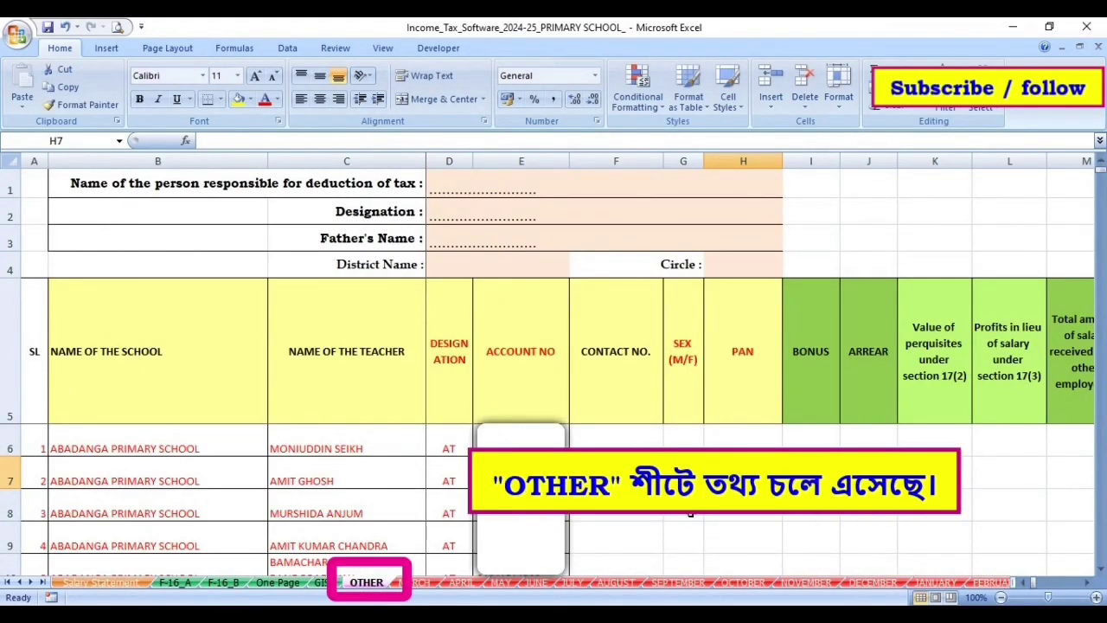
{"action": "scroll", "coordinate": [690, 514], "scroll_direction": "down", "scroll_amount": 20}
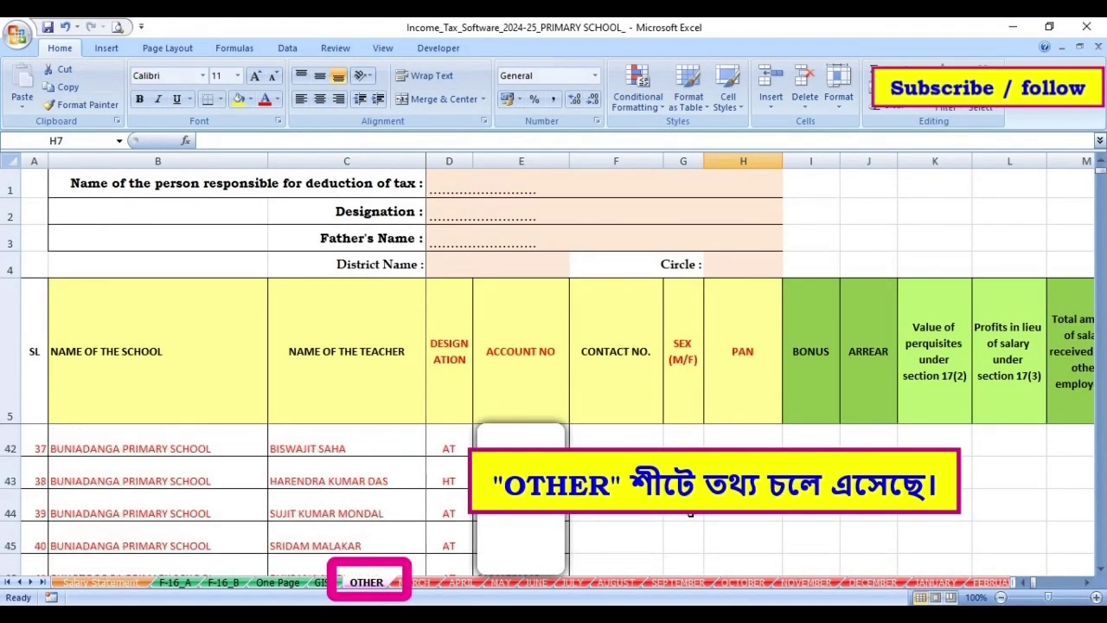
{"action": "scroll", "coordinate": [690, 514], "scroll_direction": "up", "scroll_amount": 13}
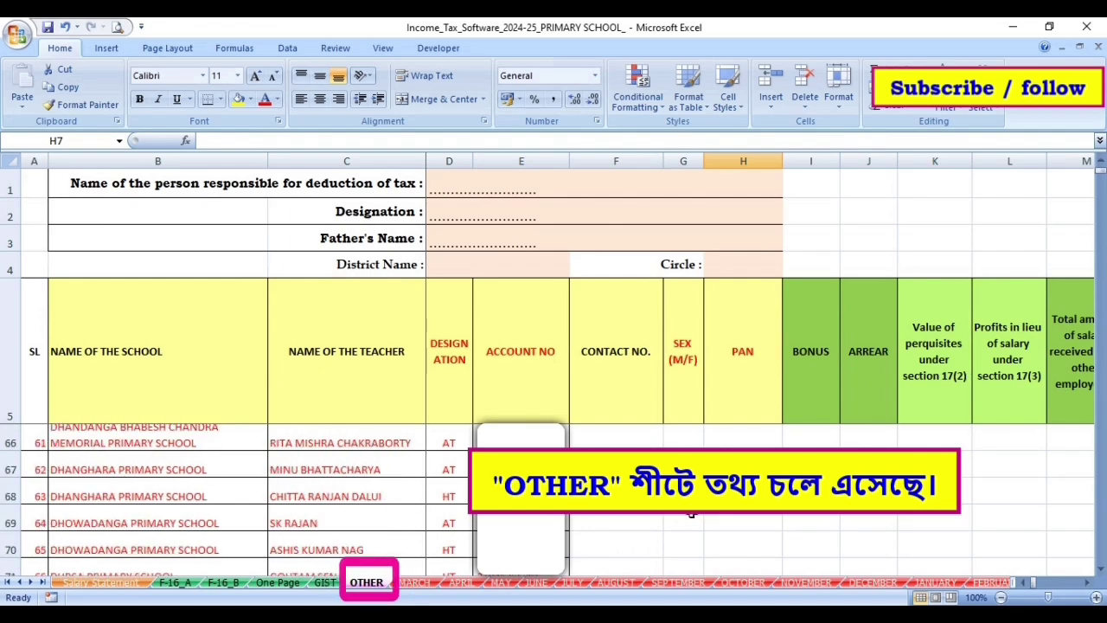
{"action": "scroll", "coordinate": [690, 514], "scroll_direction": "up", "scroll_amount": 9}
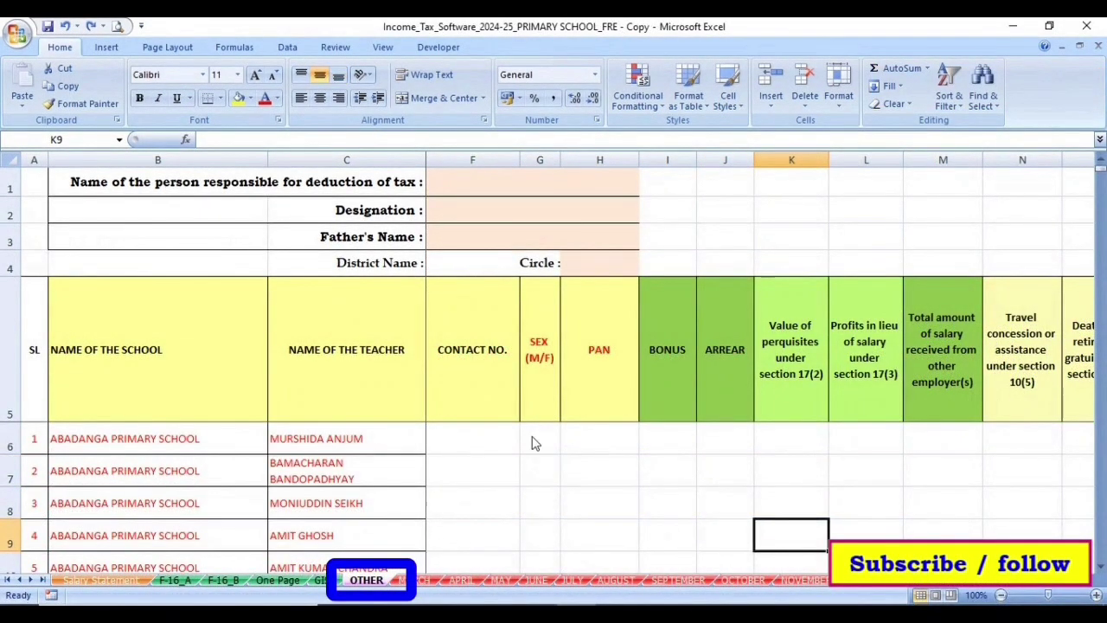
Enter a capital F in the SEX (M/F) column for the first teacher in cell G6 of the OTHER sheet
{"action": "left_click", "coordinate": [533, 437]}
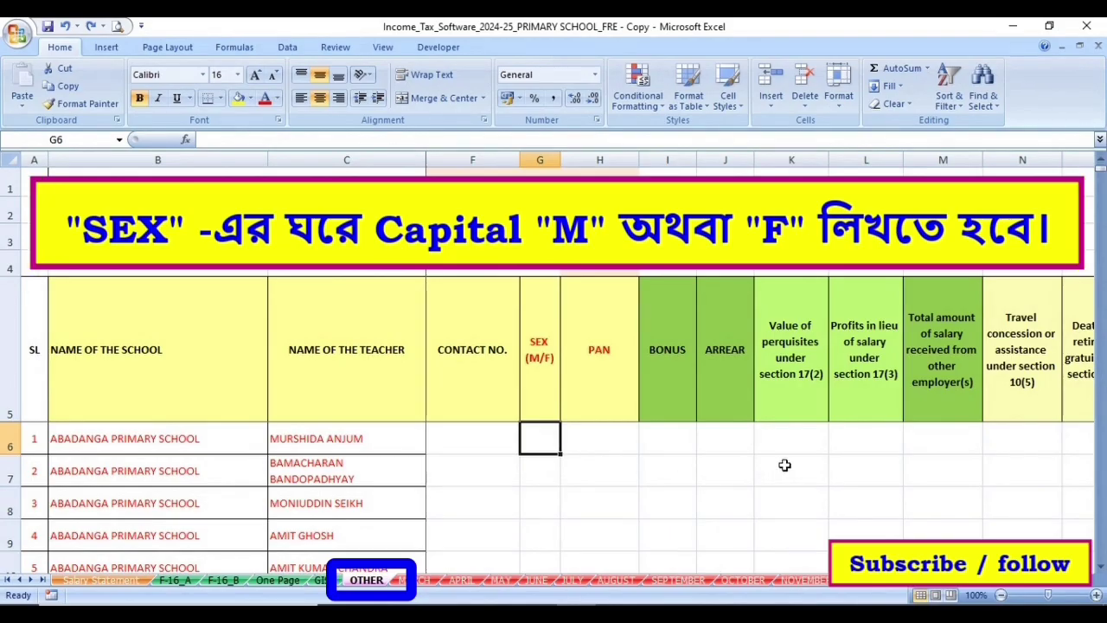
{"action": "type", "text": "F"}
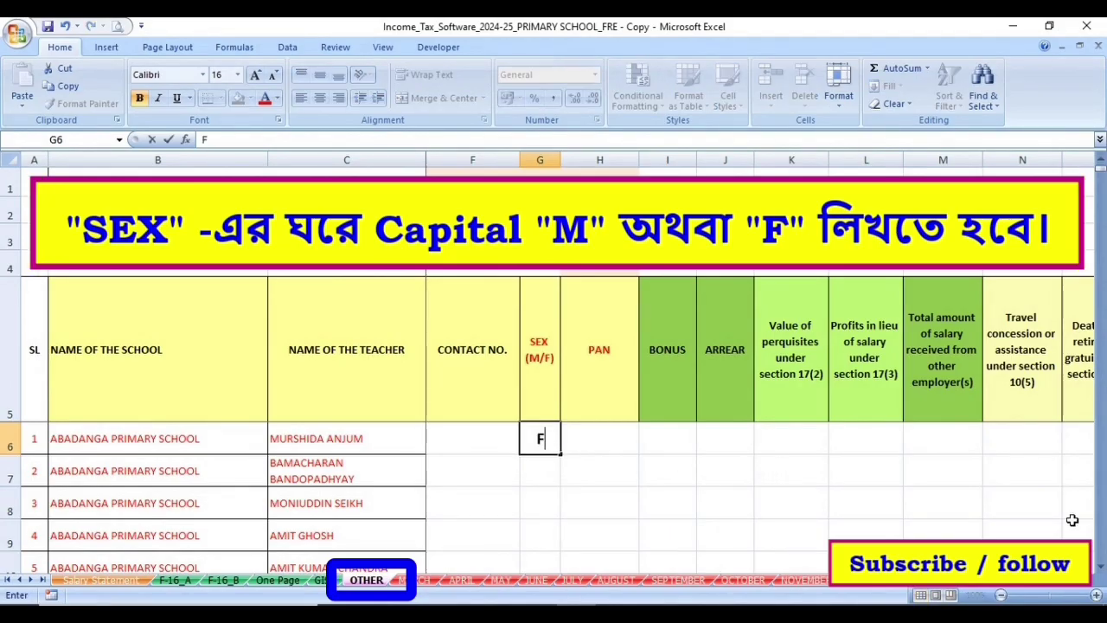
{"action": "key", "text": "Return"}
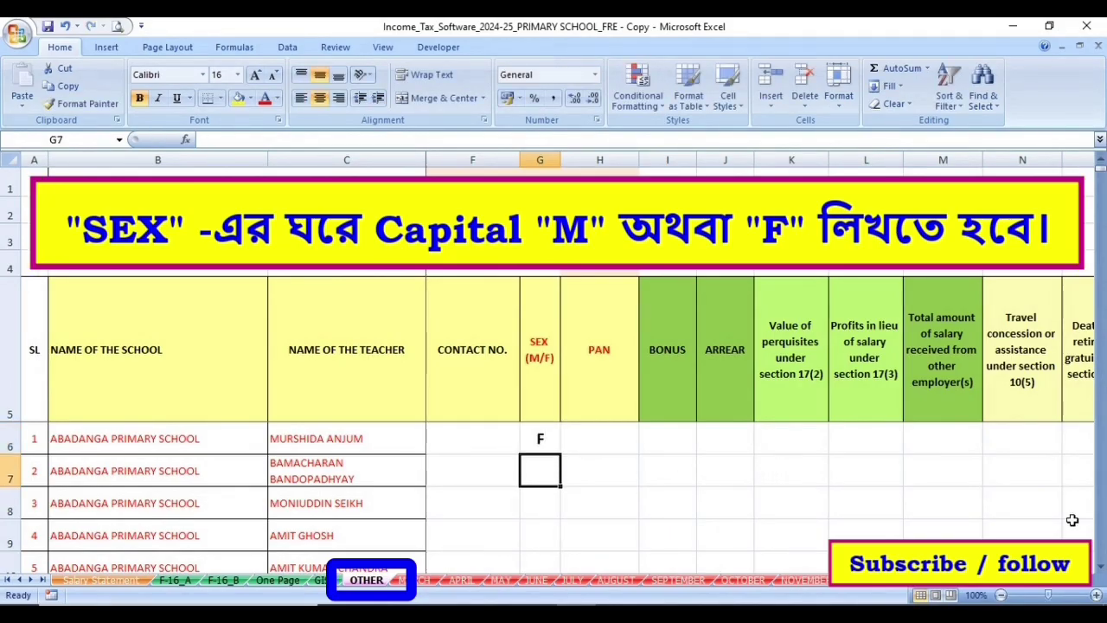
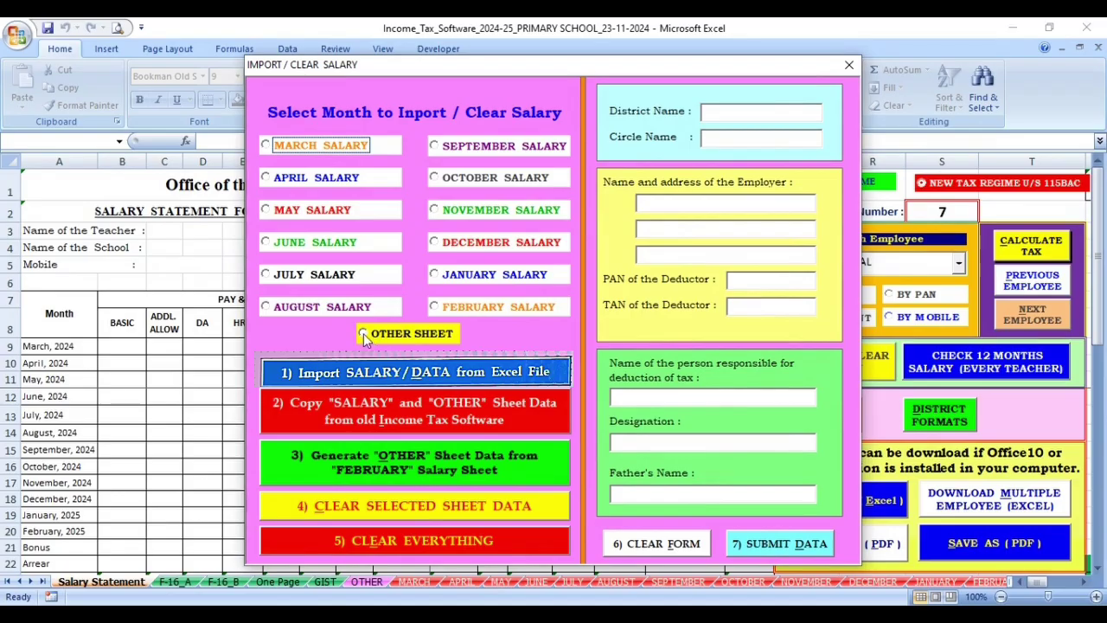
Import the OTHER sheet data from the Income_Tax_Software_2024-25_PRIMARY SCHOOL Excel file in Downloads and close the import form
{"action": "left_click", "coordinate": [365, 336]}
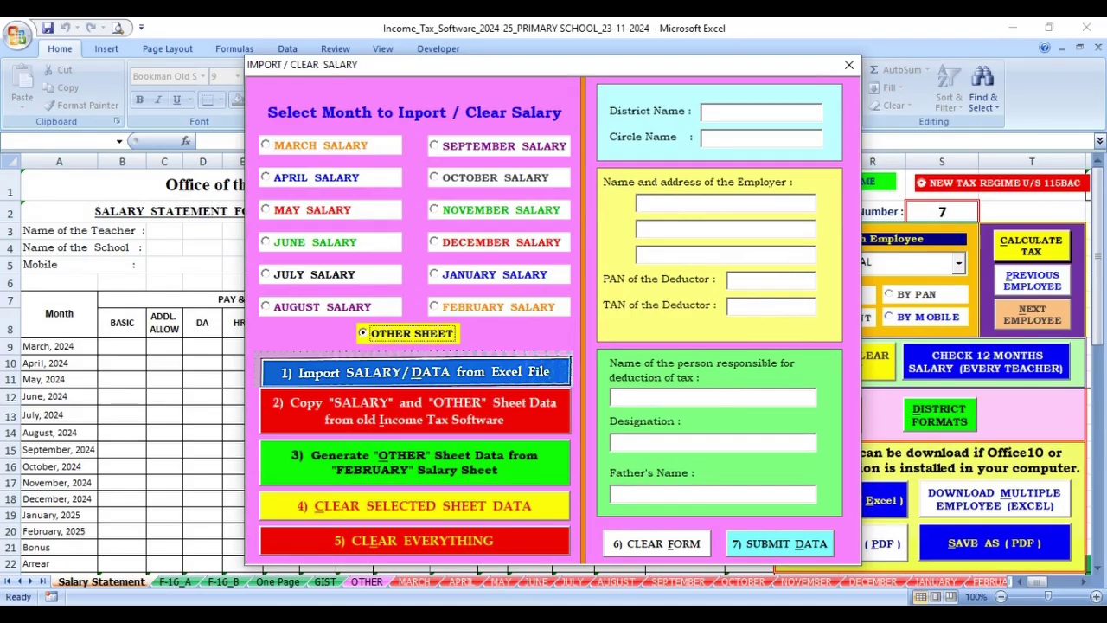
{"action": "left_click", "coordinate": [415, 369]}
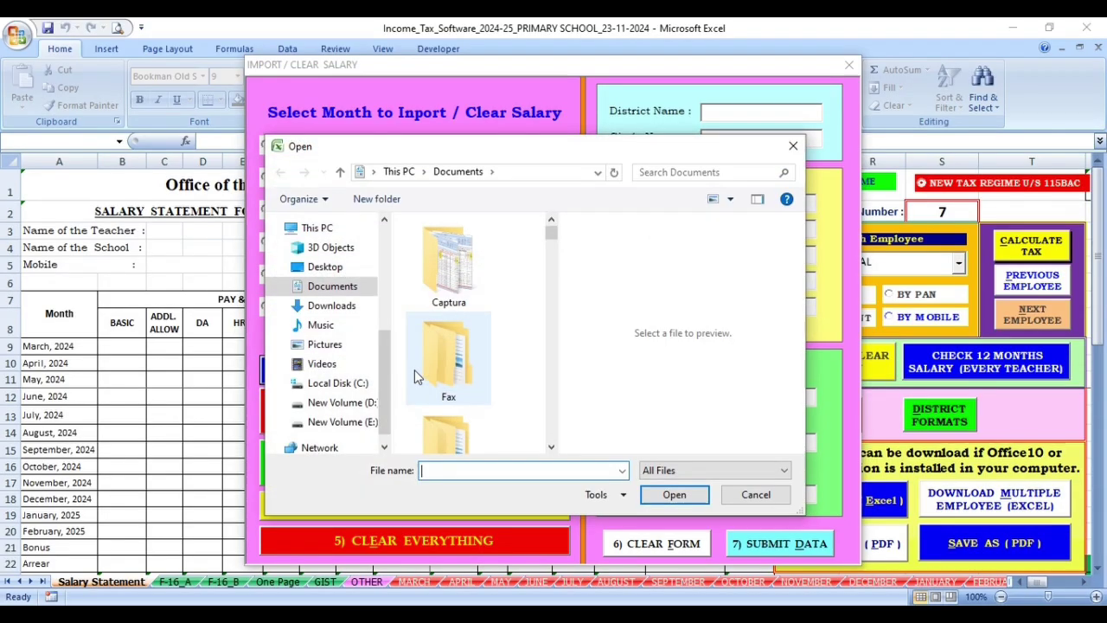
{"action": "left_click", "coordinate": [348, 309]}
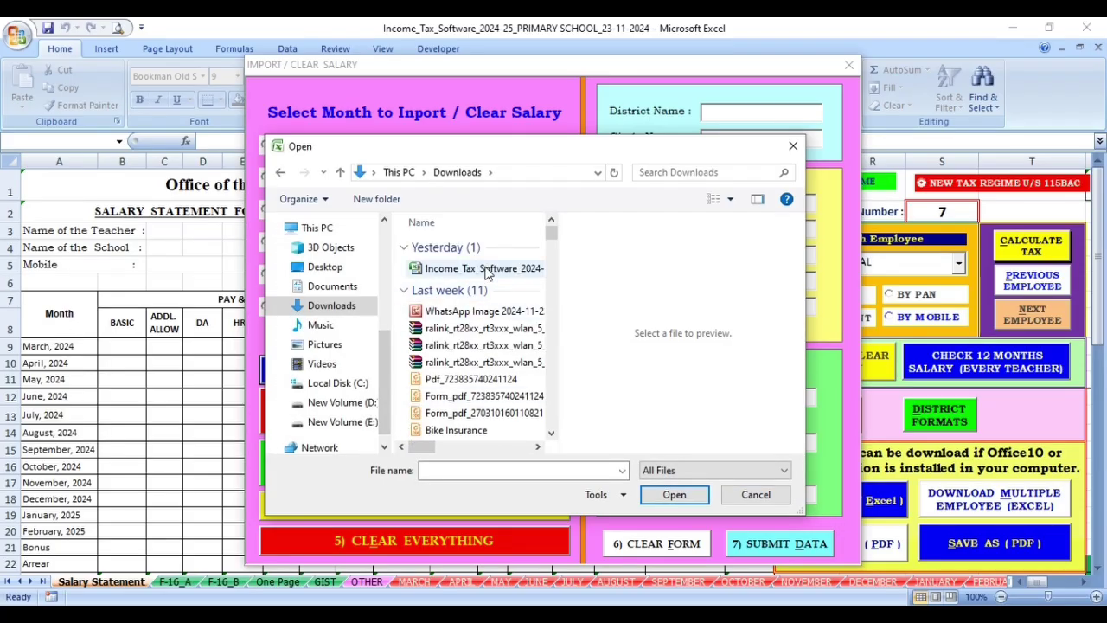
{"action": "left_click", "coordinate": [487, 272]}
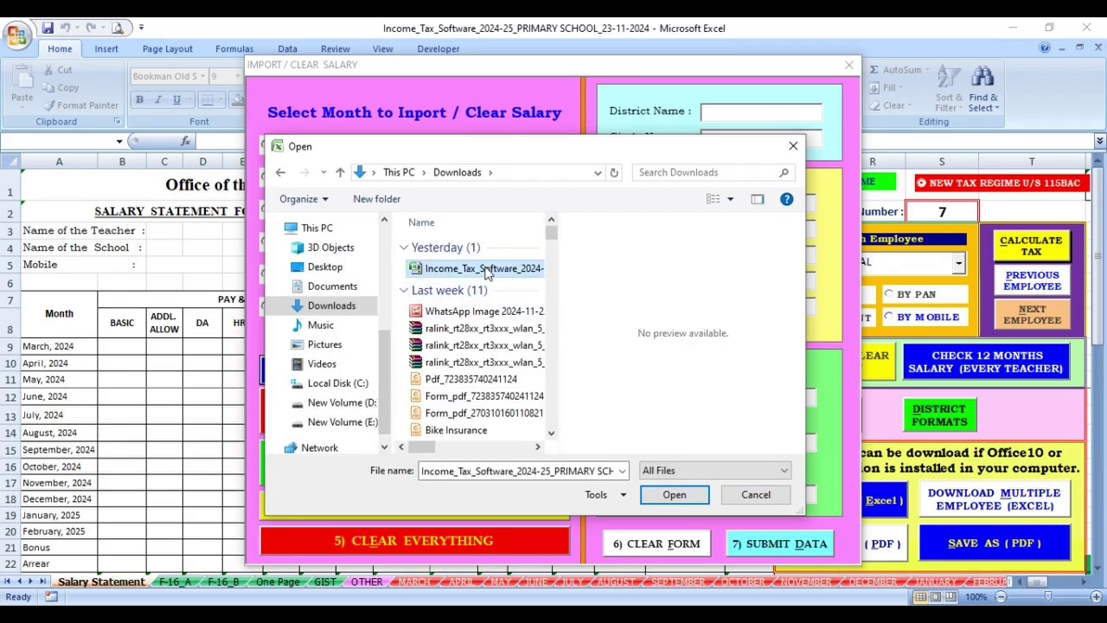
{"action": "left_click", "coordinate": [659, 499]}
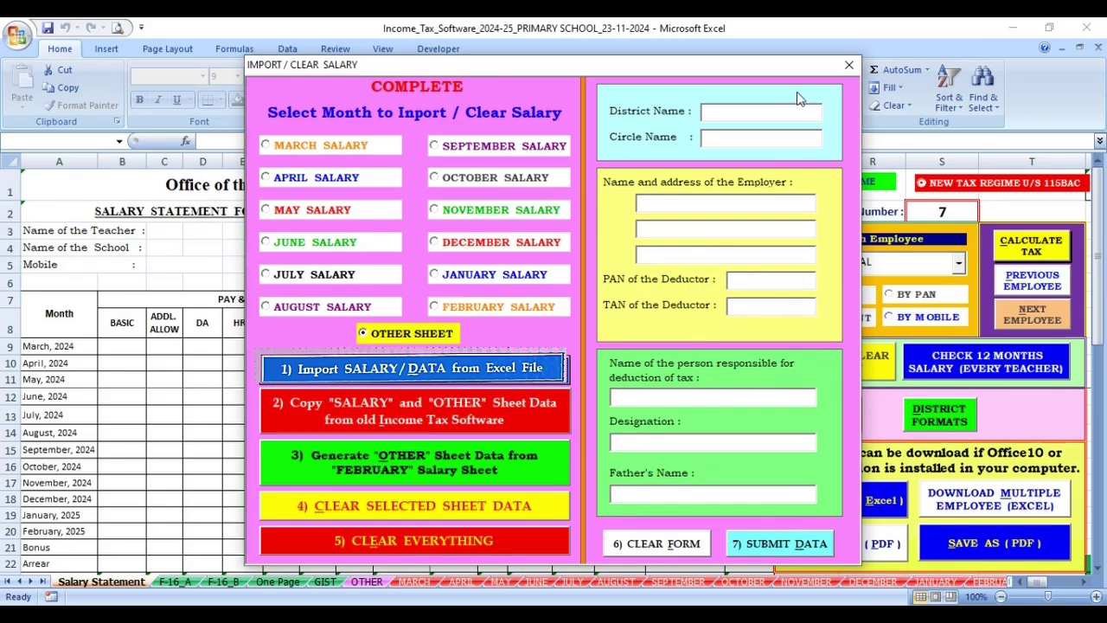
{"action": "left_click", "coordinate": [848, 65]}
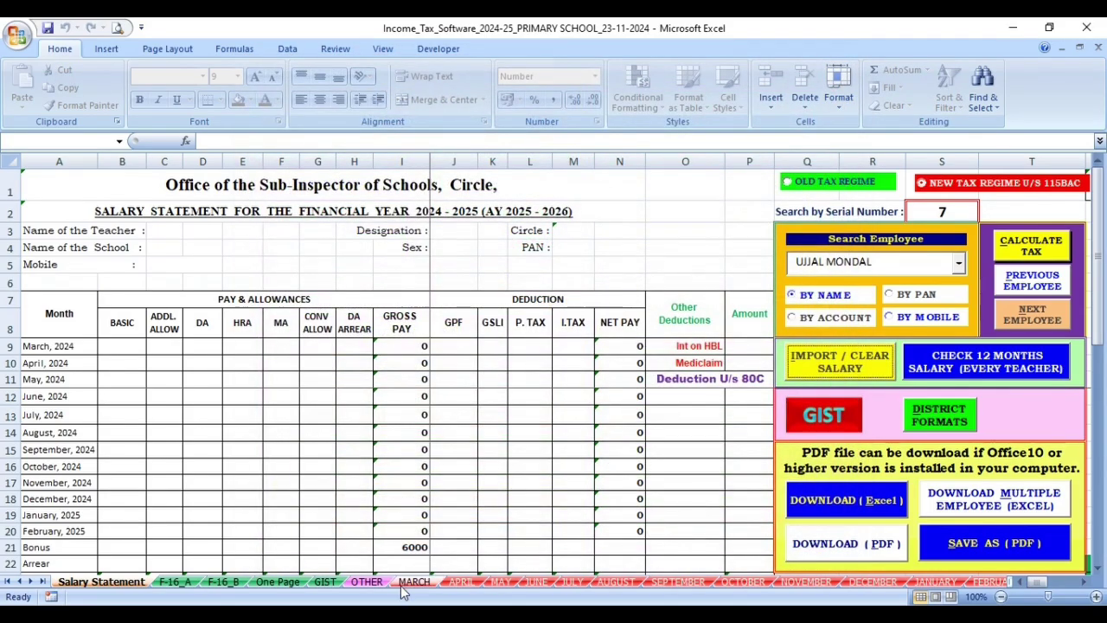
Review the imported designation, sex and bonus entries for the teachers on the OTHER sheet
{"action": "left_click", "coordinate": [367, 581]}
{"action": "scroll", "coordinate": [595, 494], "scroll_direction": "down", "scroll_amount": 6}
{"action": "scroll", "coordinate": [595, 494], "scroll_direction": "down", "scroll_amount": 7}
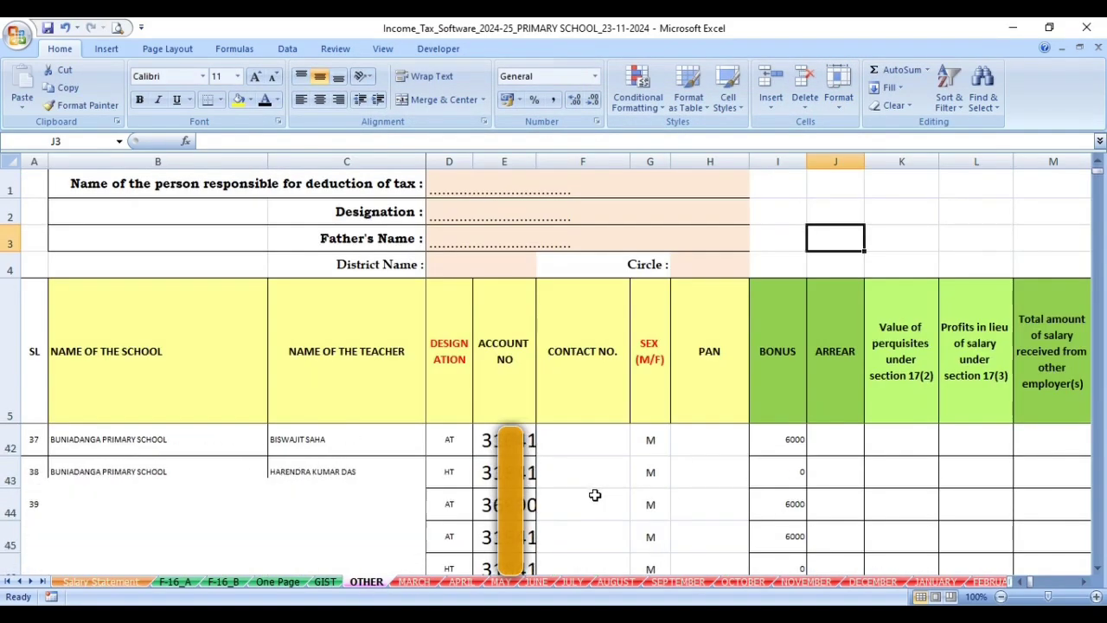
{"action": "scroll", "coordinate": [608, 490], "scroll_direction": "down", "scroll_amount": 15}
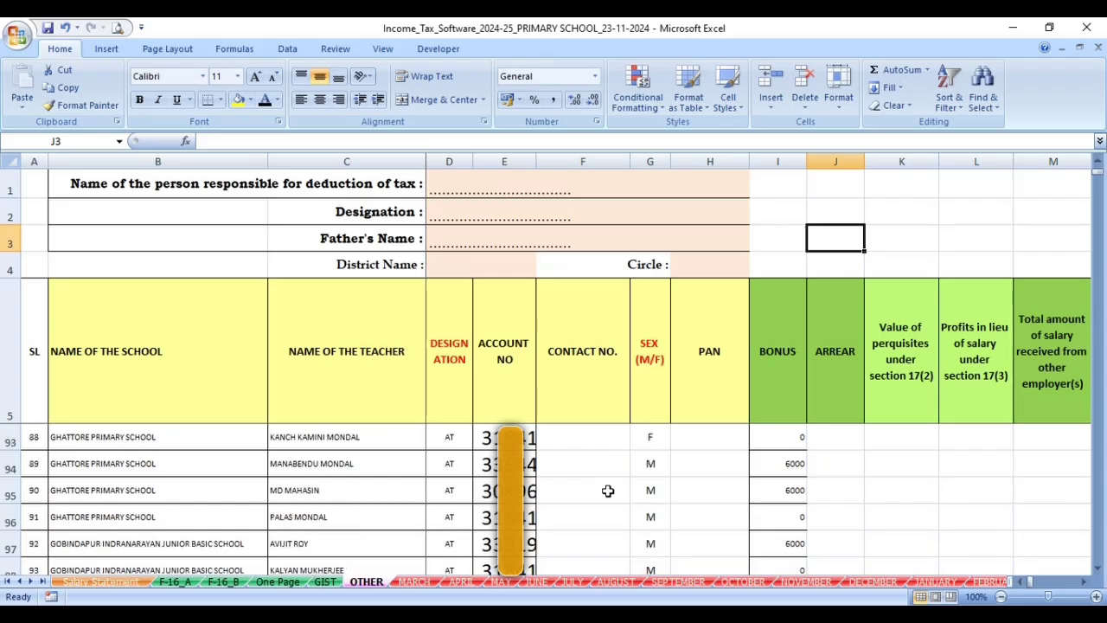
Run the 12-month salary check for every teacher from the Salary Statement sheet
{"action": "scroll", "coordinate": [610, 489], "scroll_direction": "down", "scroll_amount": 6}
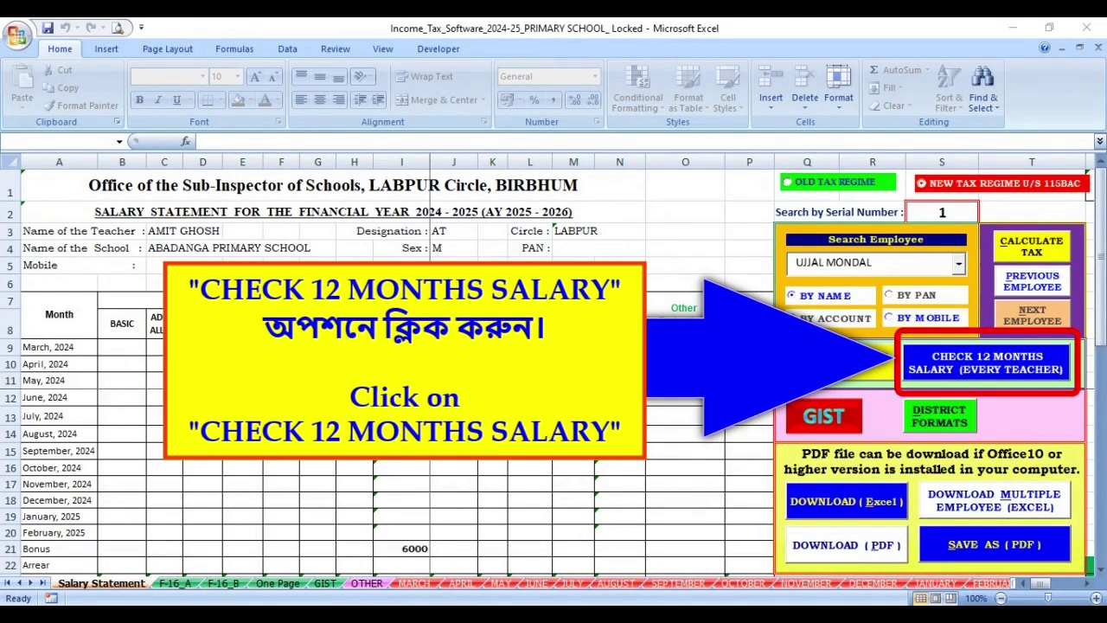
{"action": "left_click", "coordinate": [993, 370]}
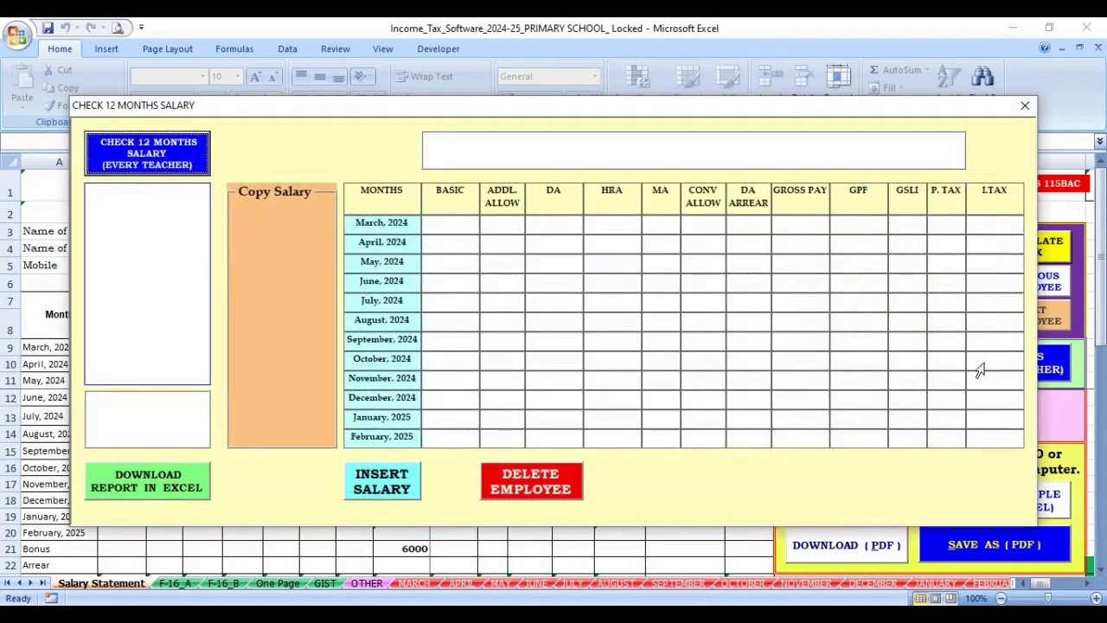
{"action": "left_click", "coordinate": [140, 160]}
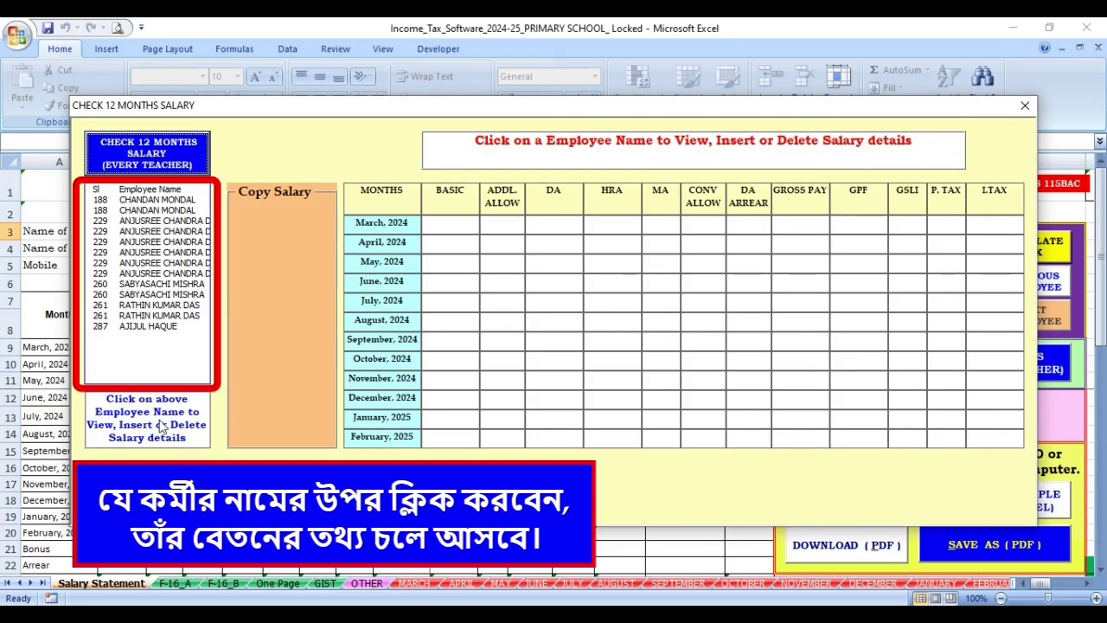
For the first serial 188 entry, copy May's salary into April with additional allowance 0 and DA 3660, and insert it
{"action": "left_click", "coordinate": [166, 201]}
{"action": "left_click", "coordinate": [675, 453]}
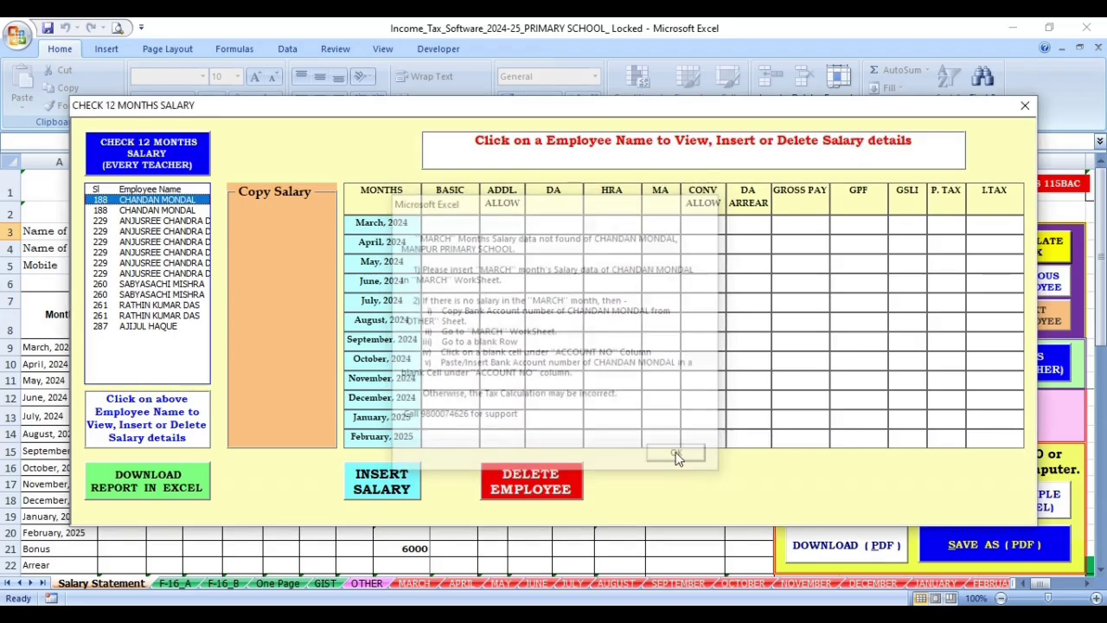
{"action": "left_click", "coordinate": [682, 457]}
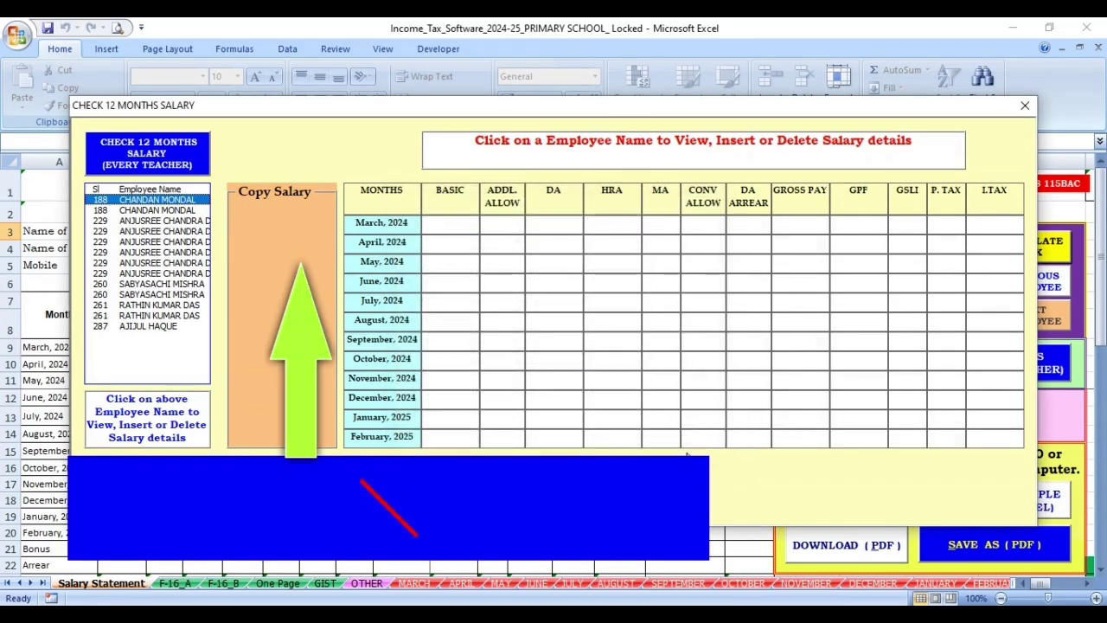
{"action": "left_click", "coordinate": [300, 242]}
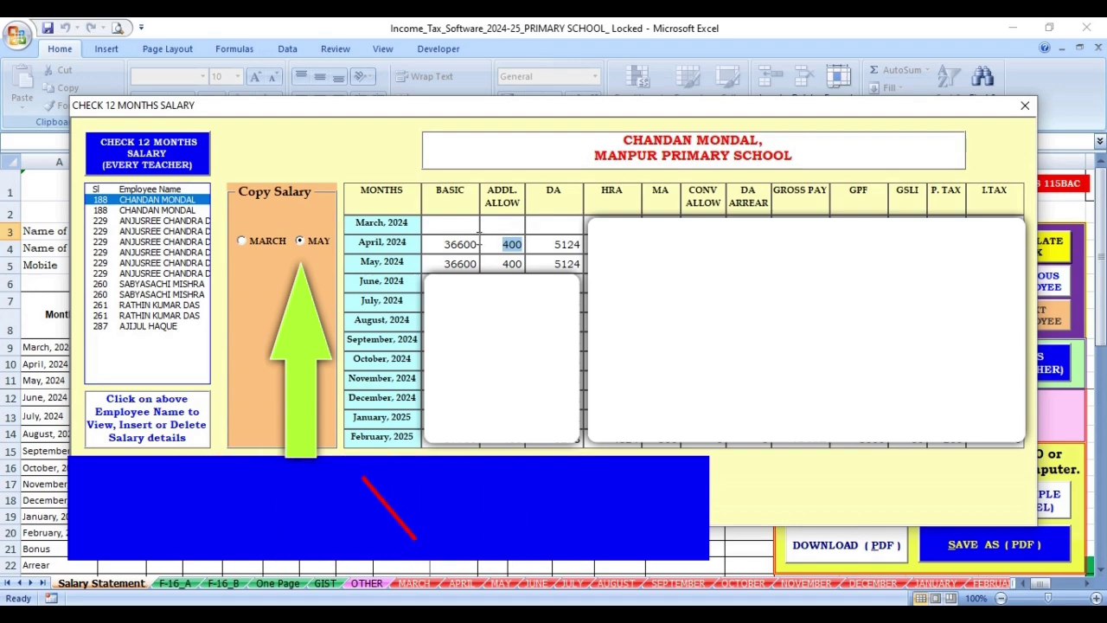
{"action": "type", "text": "0"}
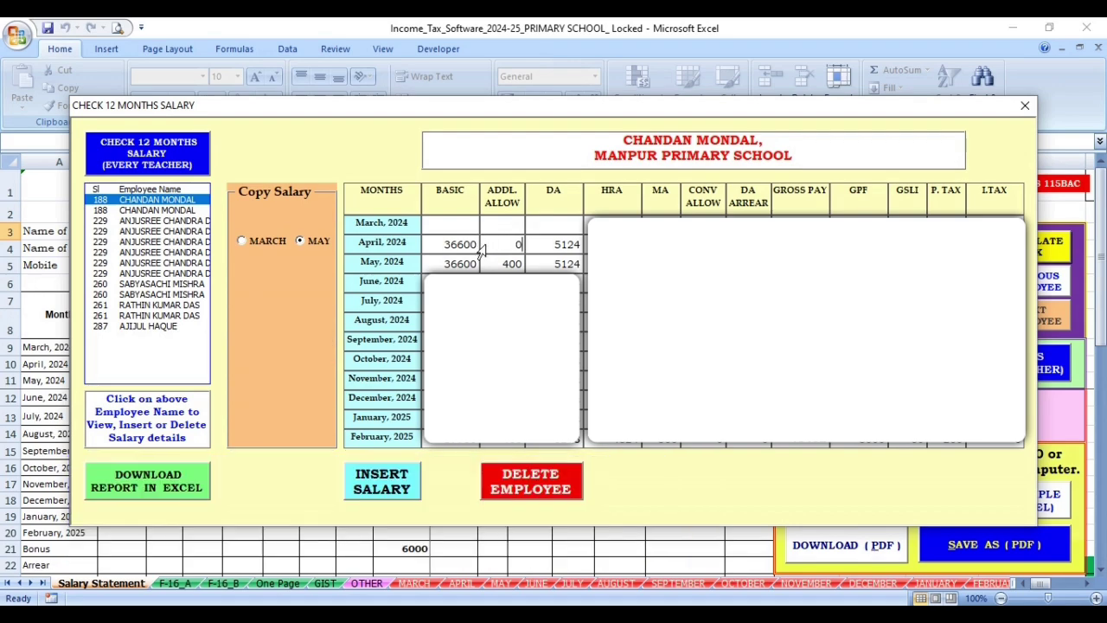
{"action": "key", "text": "Tab"}
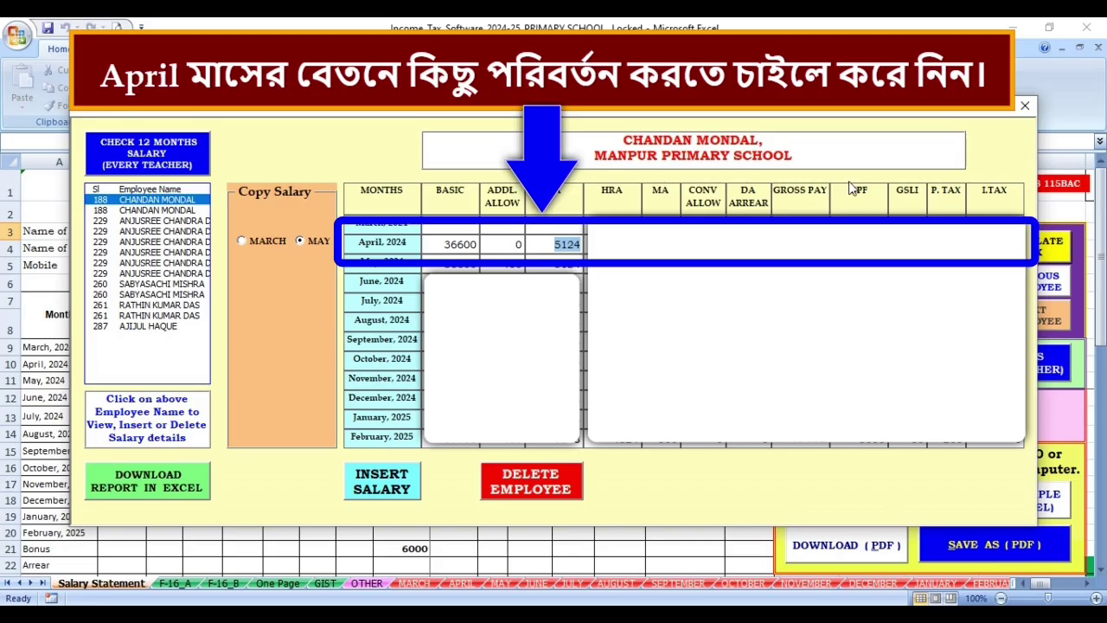
{"action": "type", "text": "3660"}
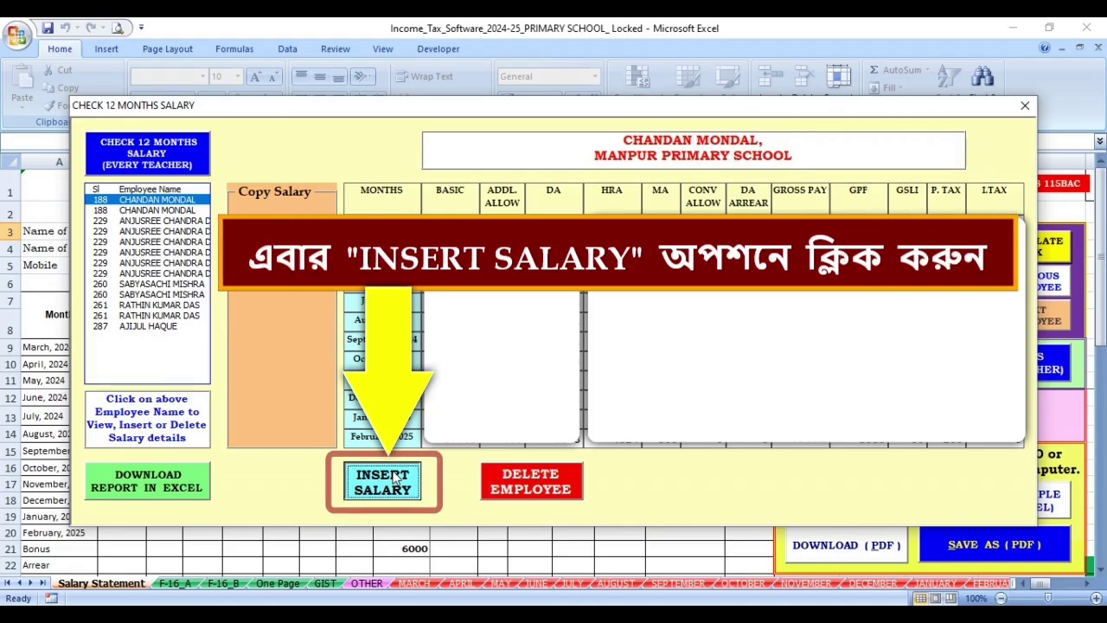
{"action": "left_click", "coordinate": [393, 480]}
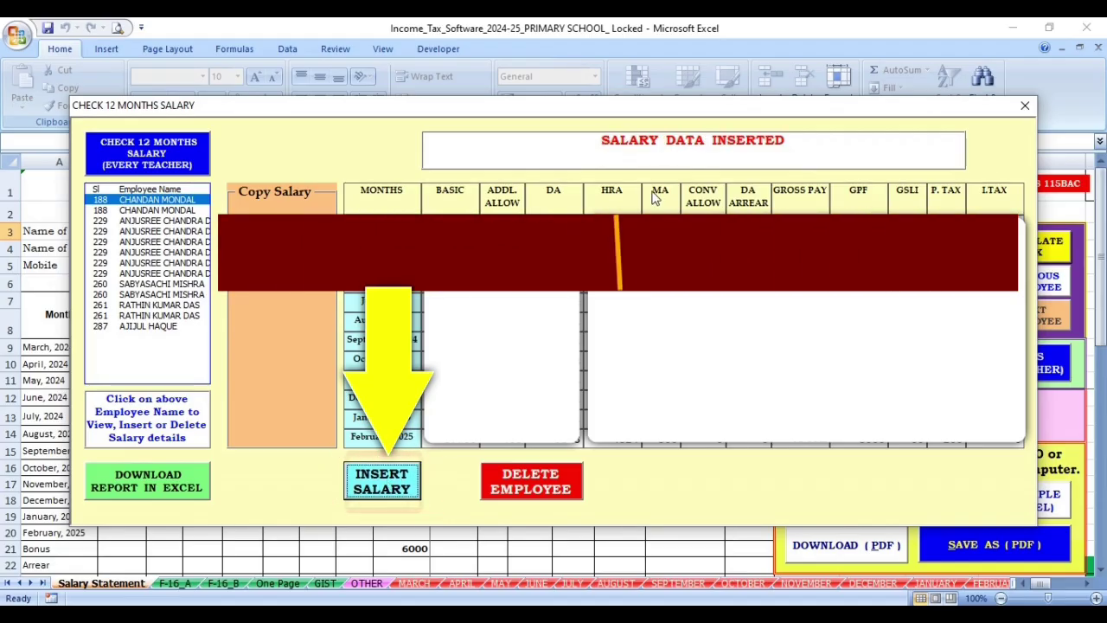
Copy April's salary into March for the second serial 188 entry and insert the salary
{"action": "left_click", "coordinate": [171, 210]}
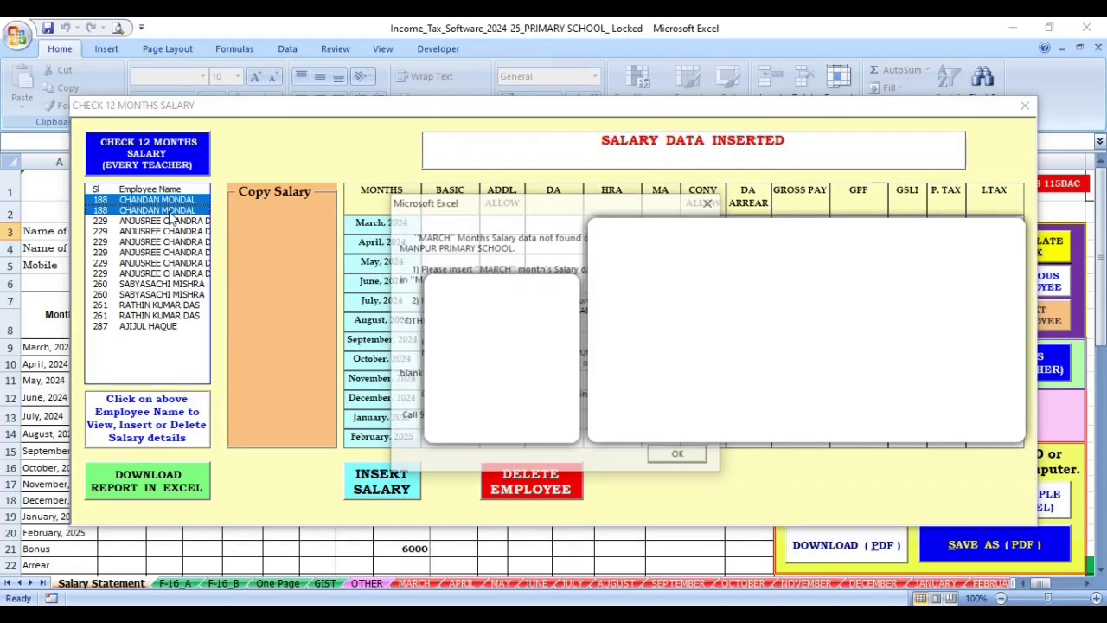
{"action": "left_click", "coordinate": [681, 456]}
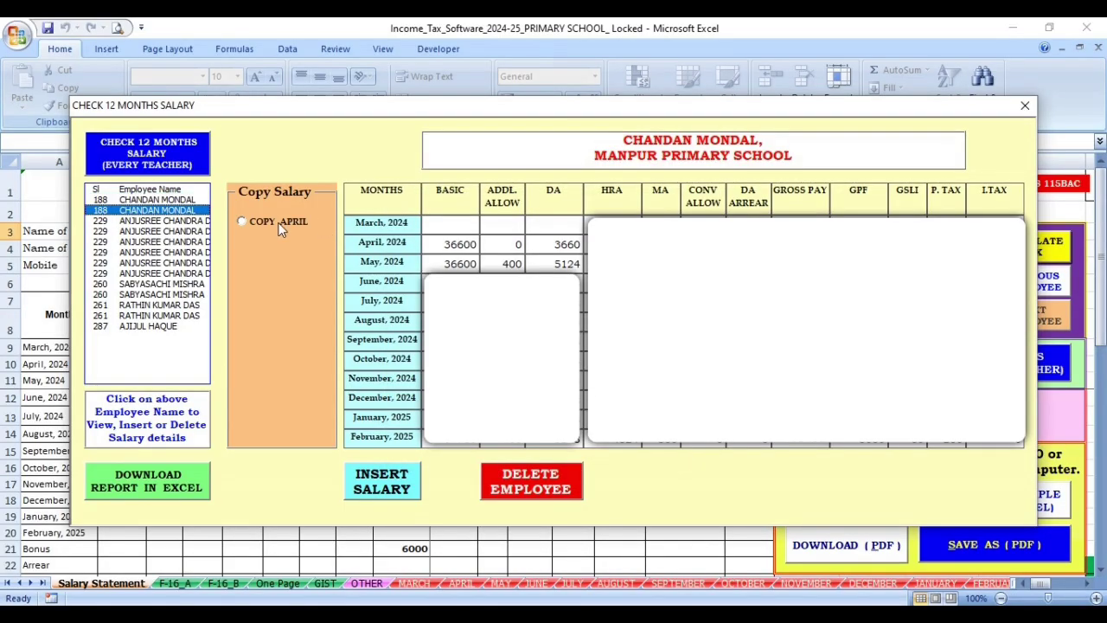
{"action": "left_click", "coordinate": [280, 227]}
{"action": "left_click", "coordinate": [385, 490]}
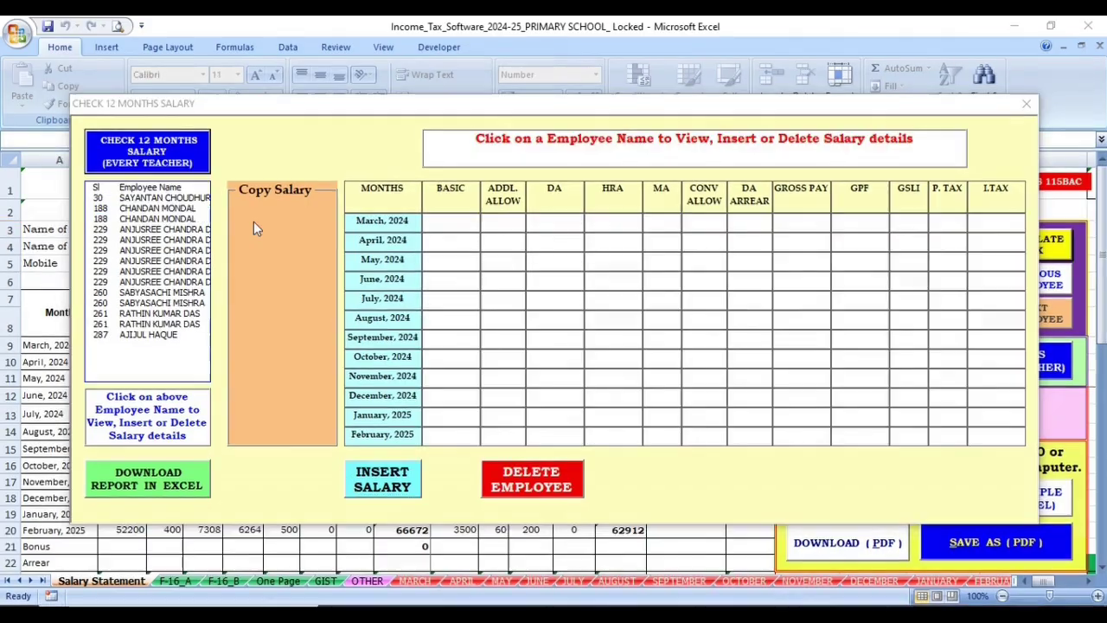
Enter 0 in every March 2024 salary field for the serial 30 teacher of Bheria Primary School and insert the salary
{"action": "left_click", "coordinate": [162, 203]}
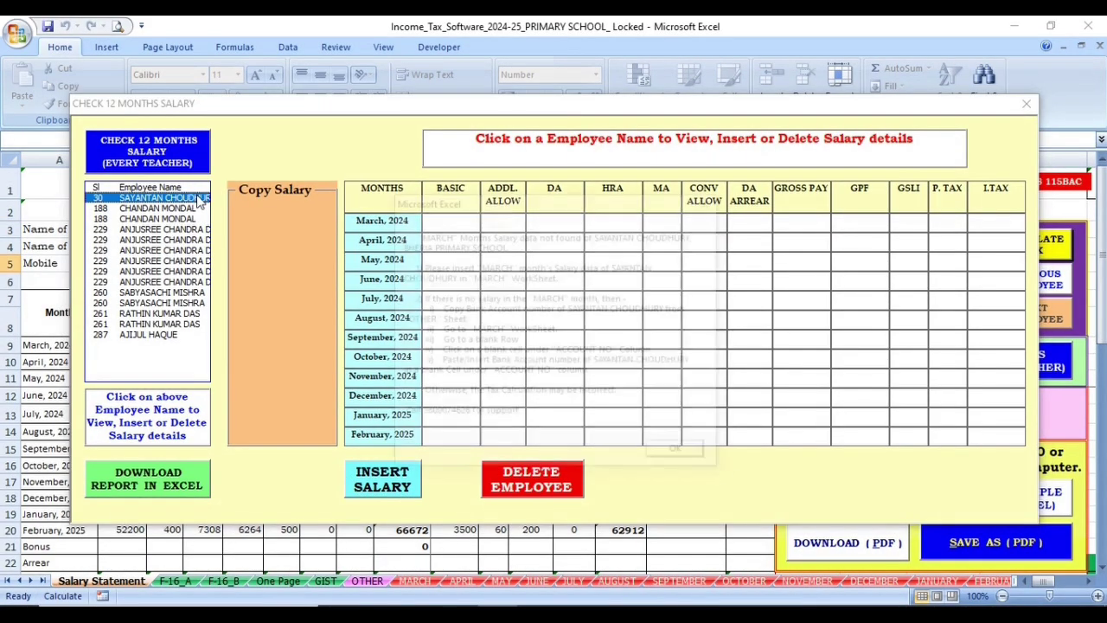
{"action": "left_click", "coordinate": [678, 454]}
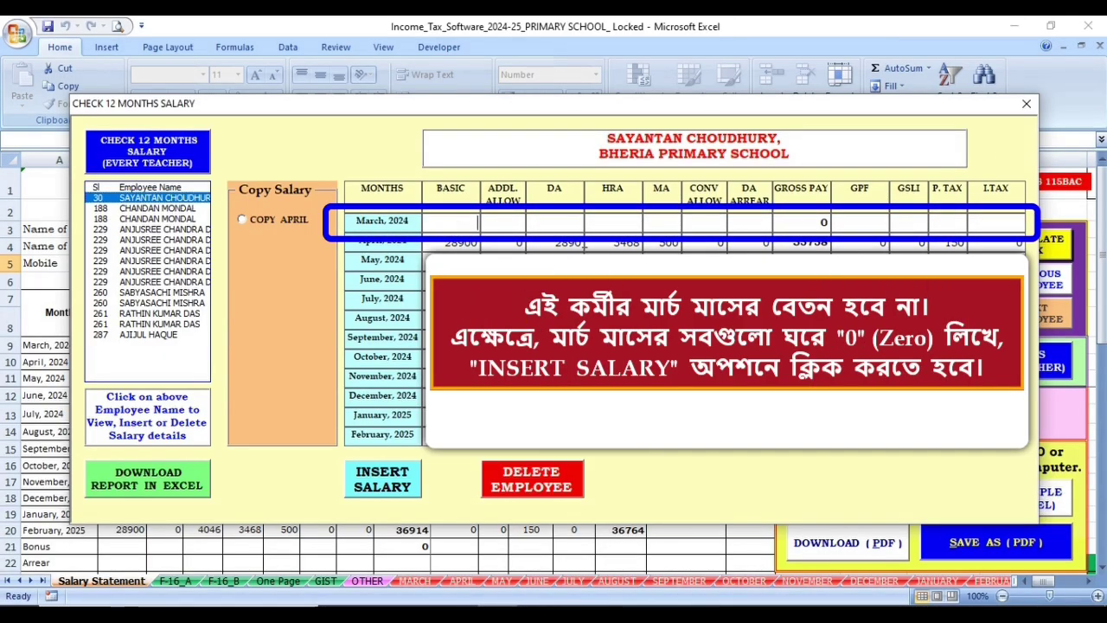
{"action": "type", "text": "00"}
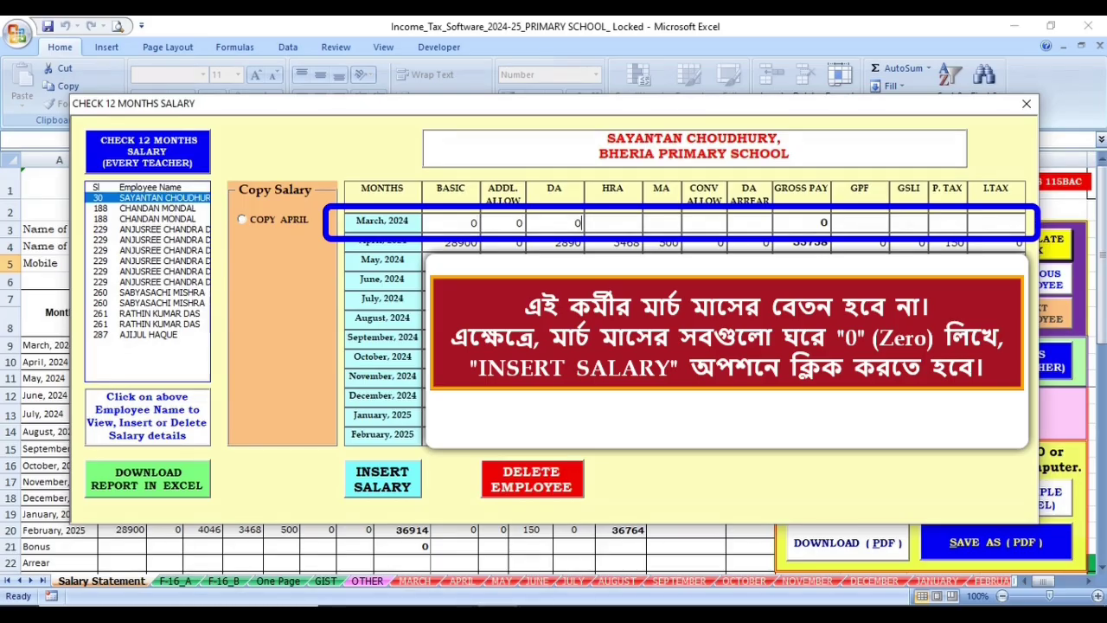
{"action": "type", "text": "0"}
{"action": "key", "text": "Tab"}
{"action": "type", "text": "0"}
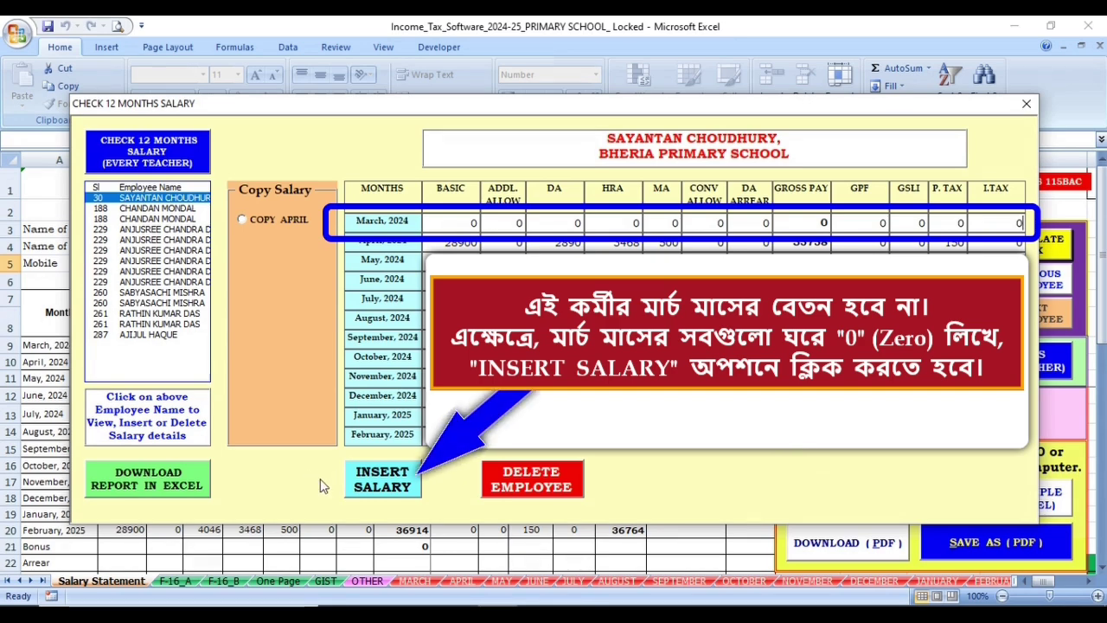
{"action": "left_click", "coordinate": [378, 484]}
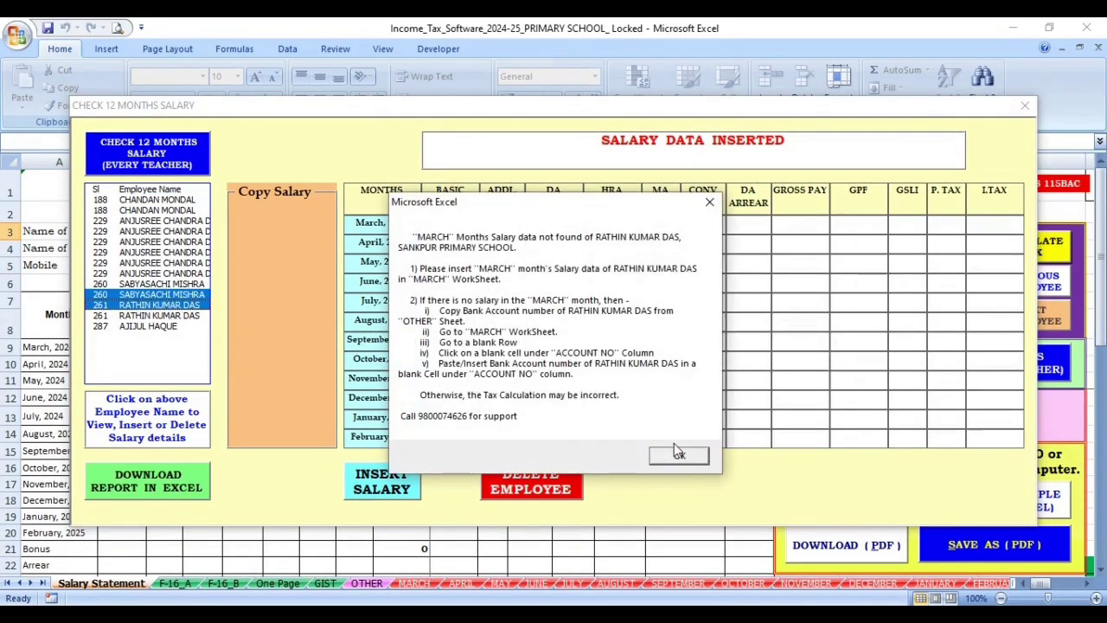
For the first serial 261 entry, copy May's salary into April with additional allowance 0 and DA 4870, and insert it
{"action": "left_click", "coordinate": [673, 450]}
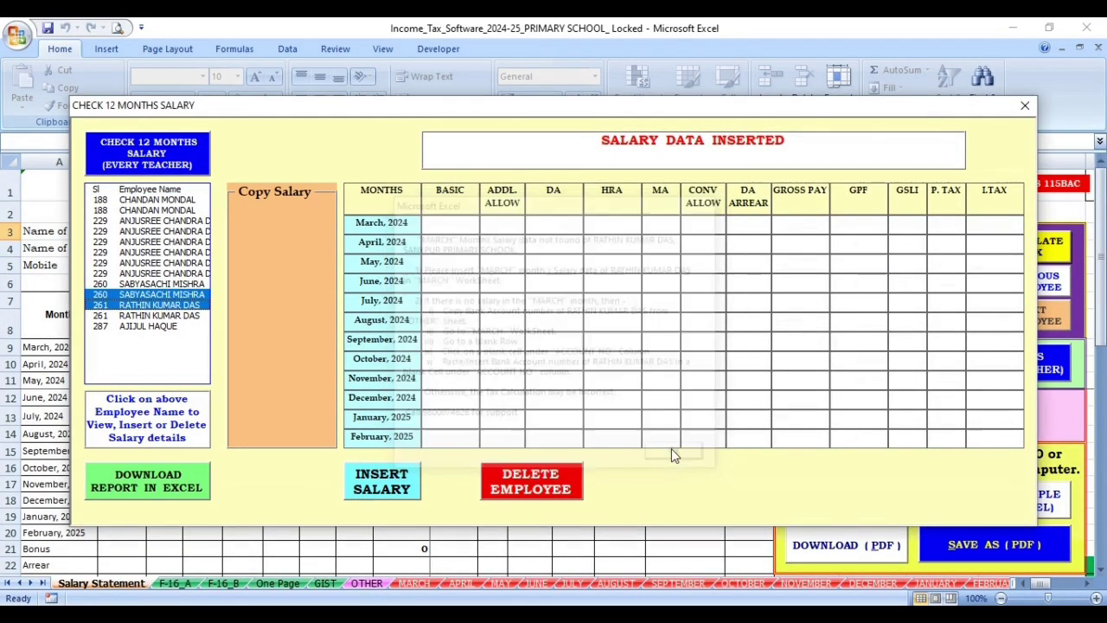
{"action": "left_click", "coordinate": [673, 457]}
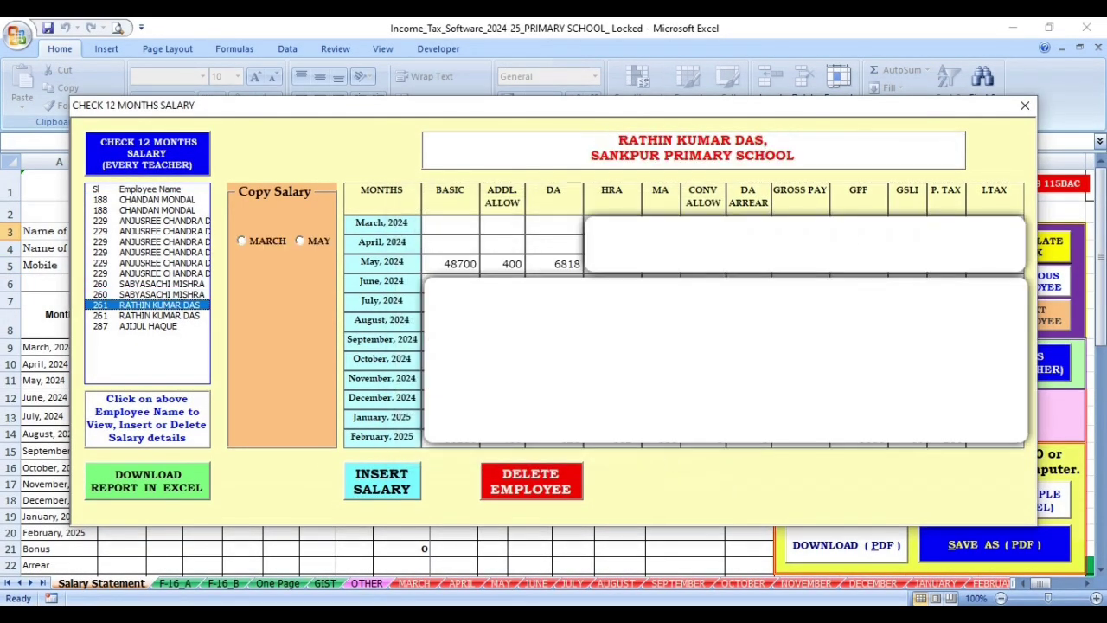
{"action": "left_click", "coordinate": [300, 240]}
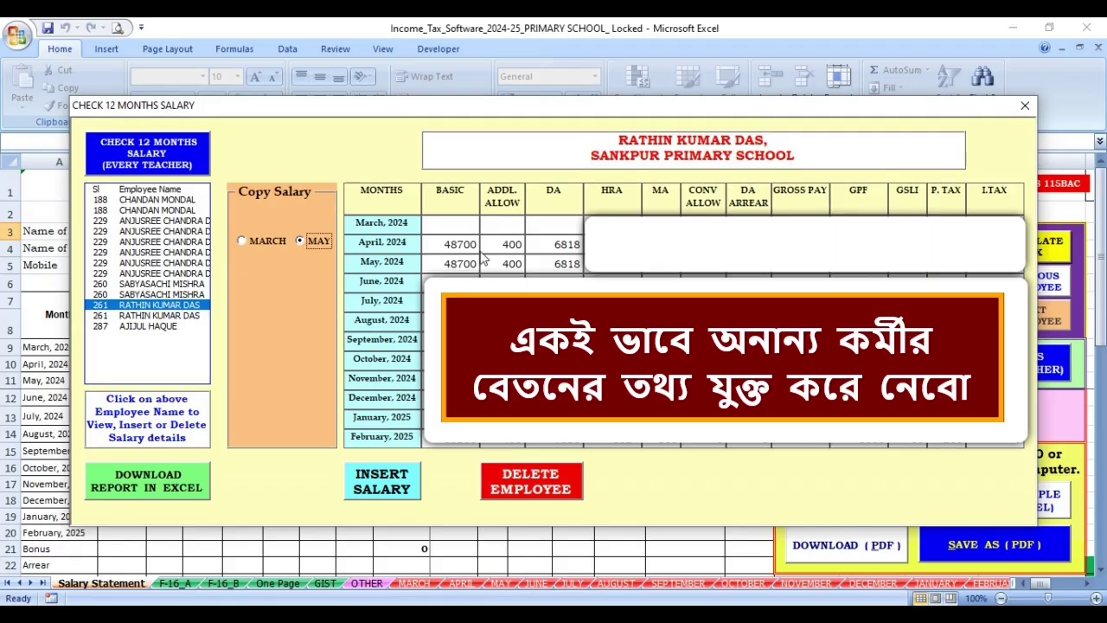
{"action": "double_click", "coordinate": [511, 244]}
{"action": "key", "text": "BackSpace"}
{"action": "type", "text": "0"}
{"action": "key", "text": "Tab"}
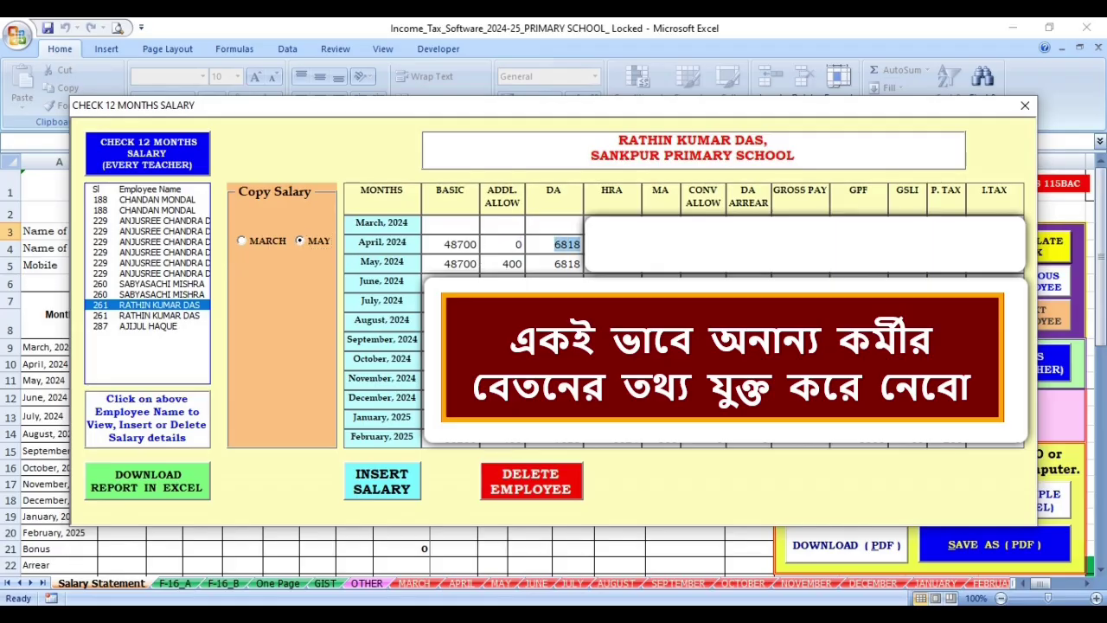
{"action": "type", "text": "4870"}
{"action": "left_click", "coordinate": [374, 489]}
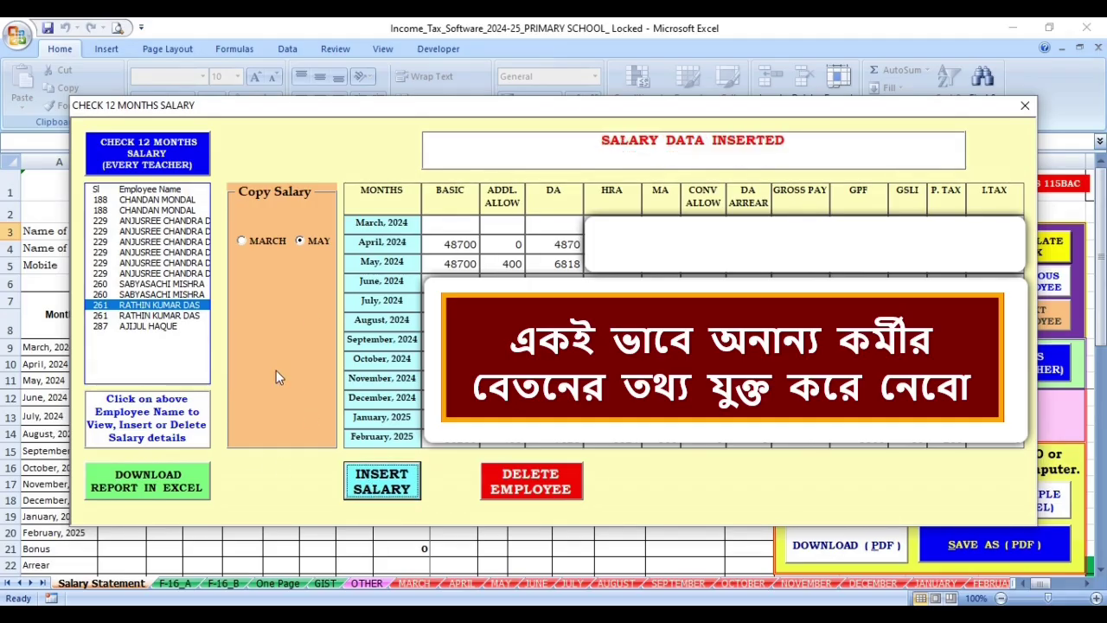
Copy April's salary into March for the second serial 261 entry and insert the salary
{"action": "left_click", "coordinate": [194, 316]}
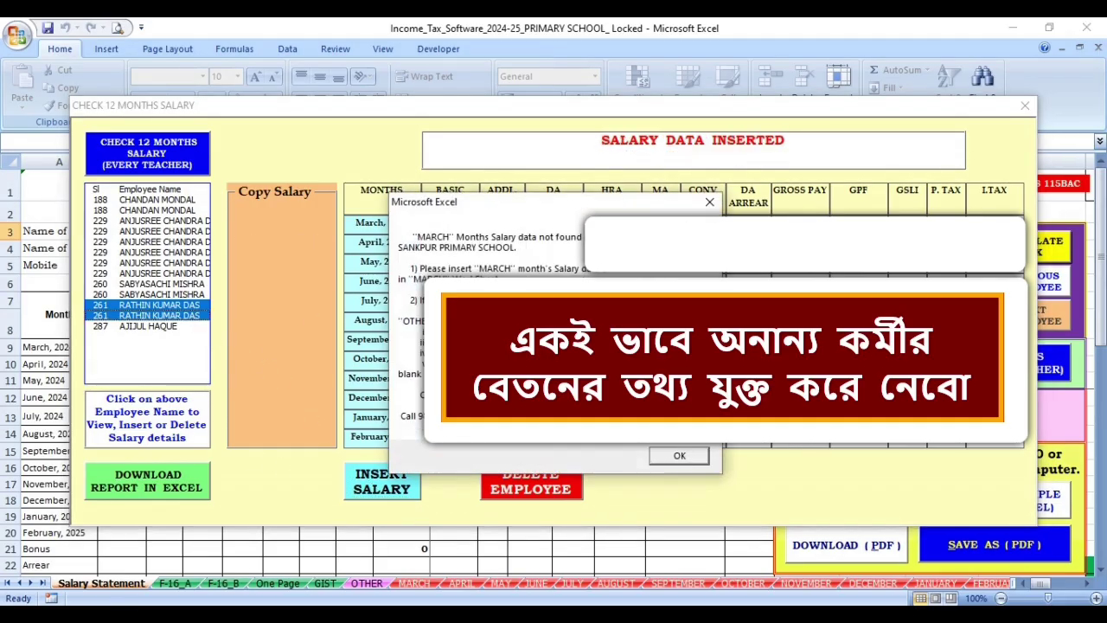
{"action": "left_click", "coordinate": [674, 454]}
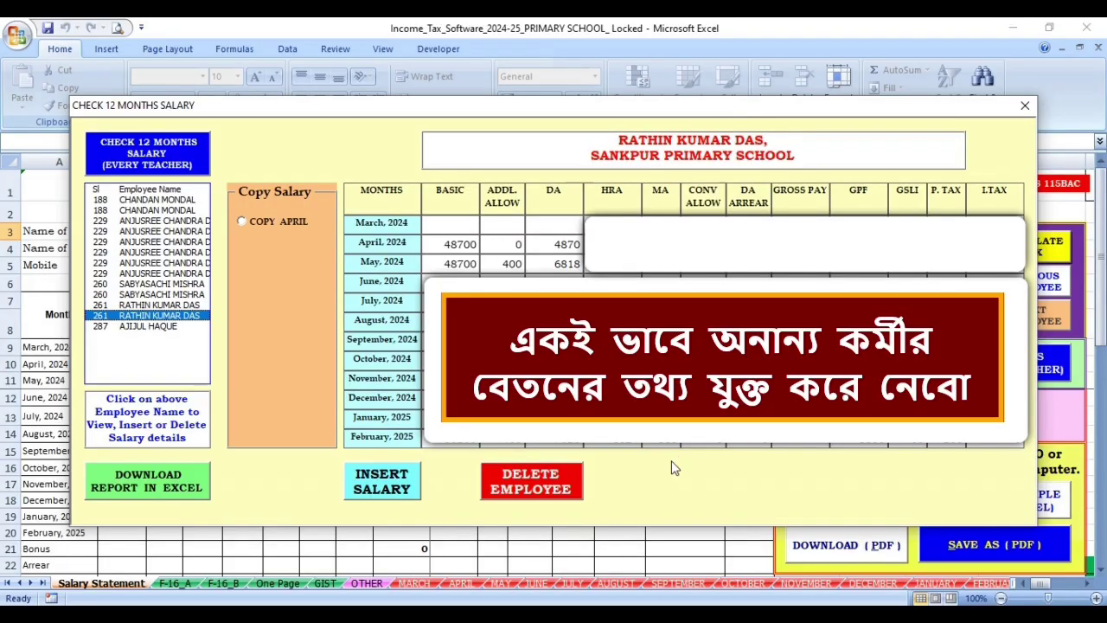
{"action": "left_click", "coordinate": [272, 220]}
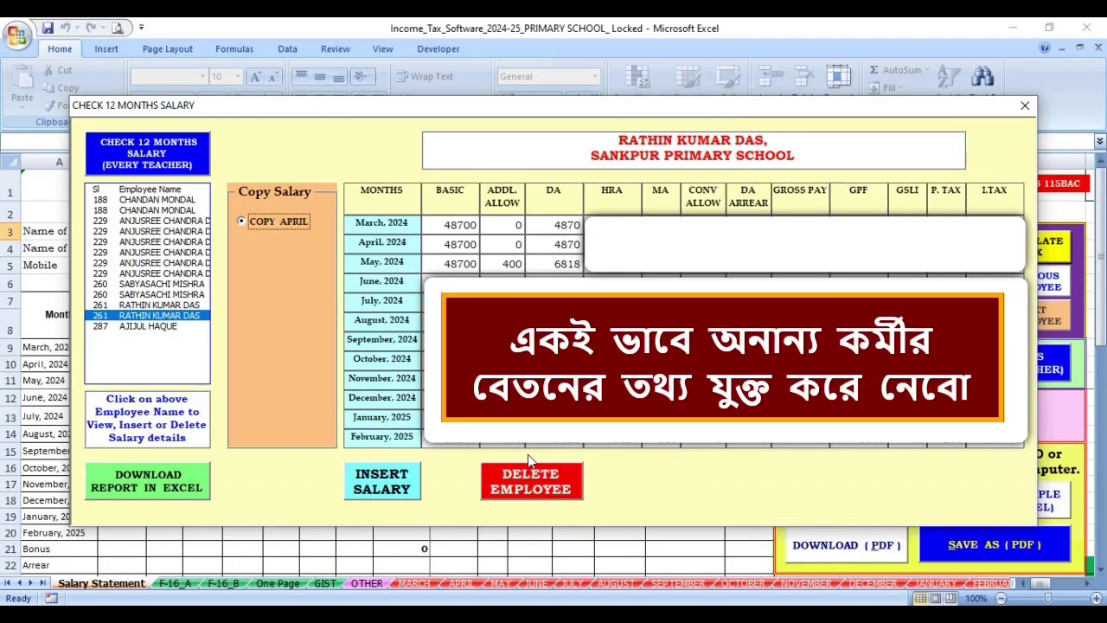
{"action": "left_click", "coordinate": [378, 486]}
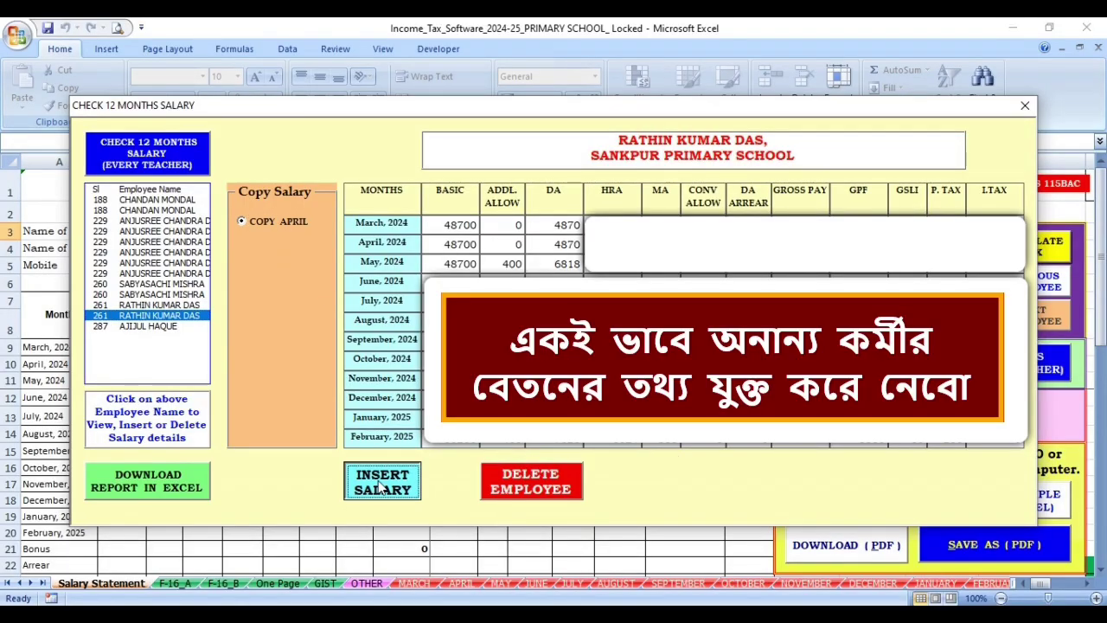
Copy April's salary into March for the serial 287 teacher of Tarulia Primary School and insert the salary
{"action": "left_click", "coordinate": [143, 327]}
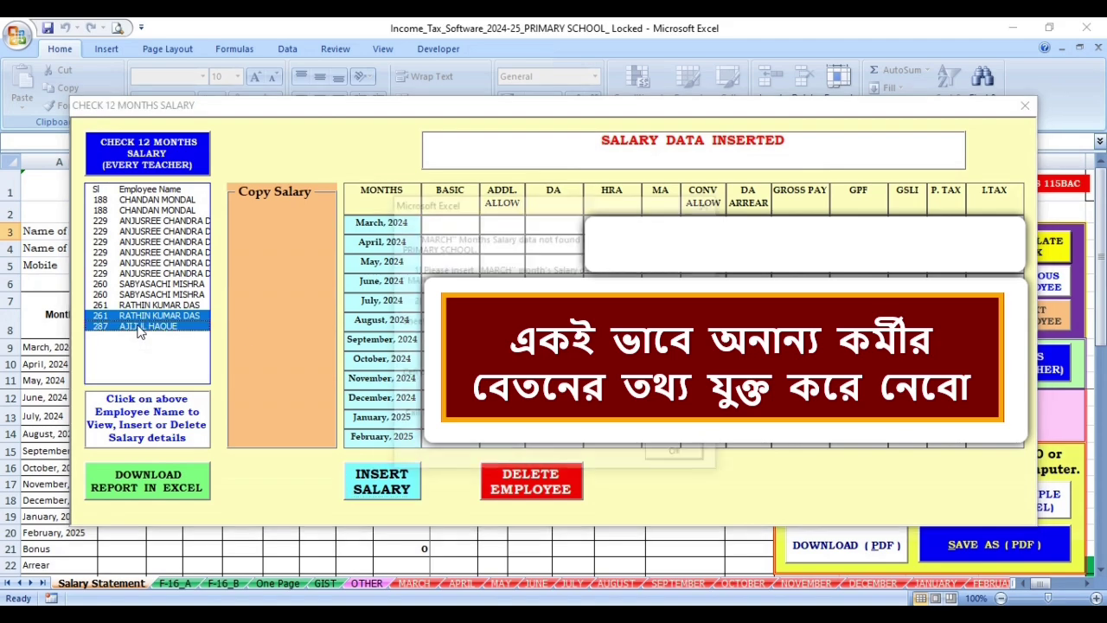
{"action": "left_click", "coordinate": [682, 457]}
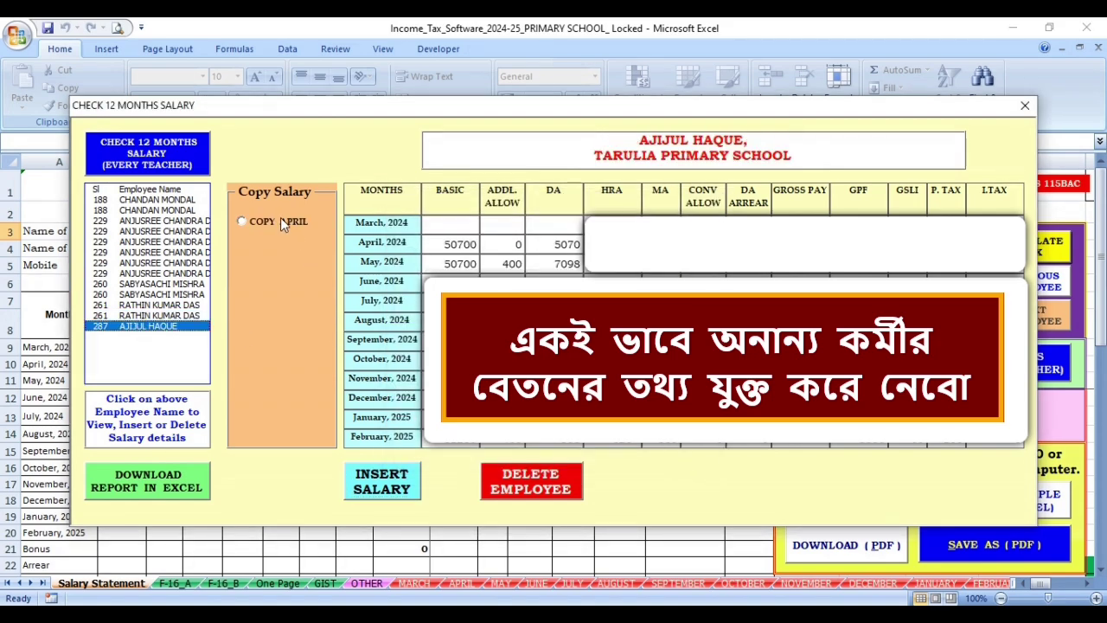
{"action": "left_click", "coordinate": [280, 220]}
{"action": "left_click", "coordinate": [383, 483]}
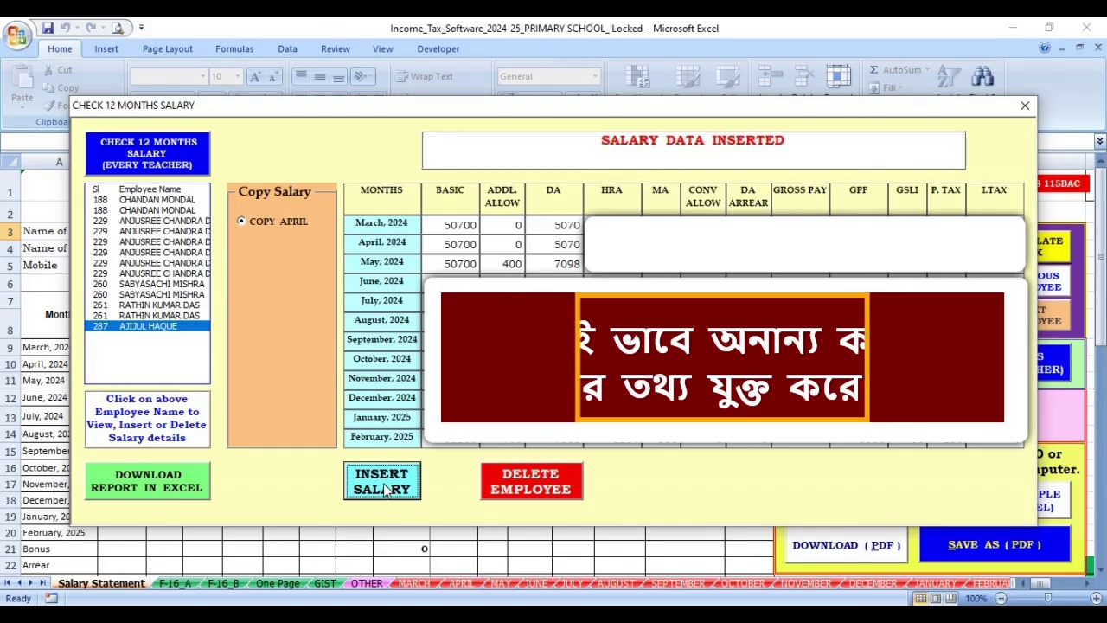
Delete the serial 229 employee of Puratan Mohugram Primary School from the OTHER sheet and rerun the 12-month salary check
{"action": "left_click", "coordinate": [156, 210]}
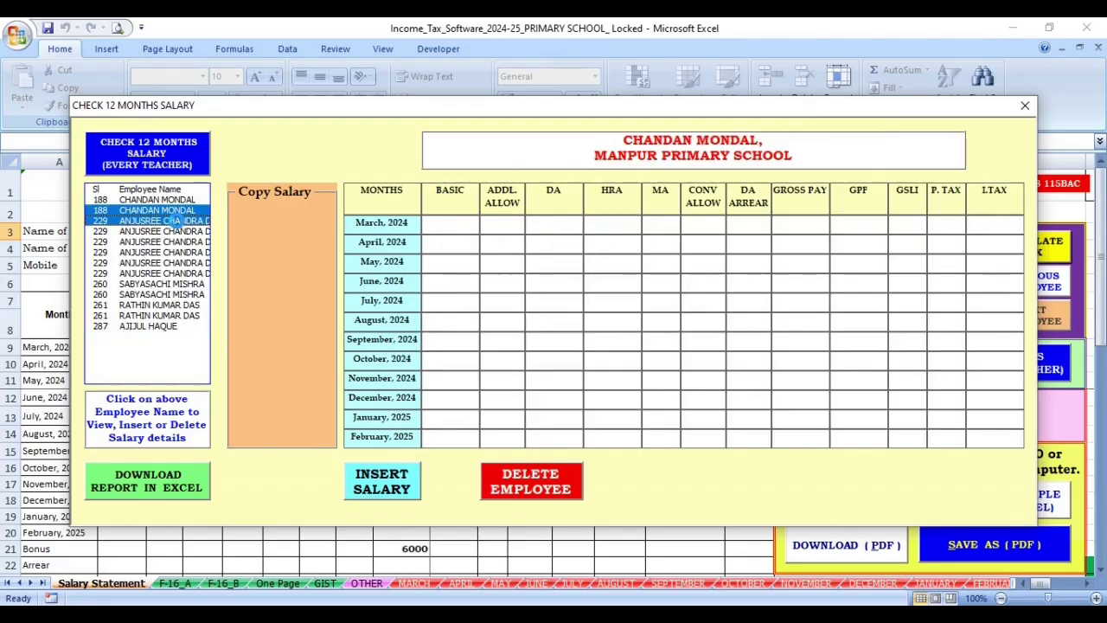
{"action": "left_click", "coordinate": [175, 221]}
{"action": "left_click", "coordinate": [685, 457]}
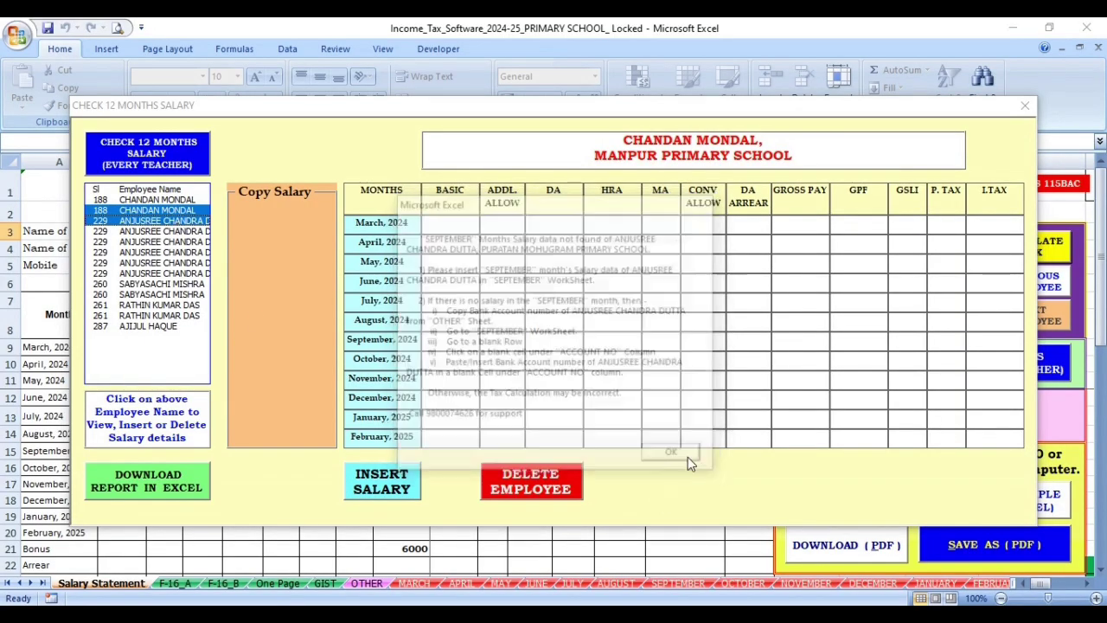
{"action": "left_click", "coordinate": [685, 456]}
{"action": "left_click", "coordinate": [686, 457]}
{"action": "left_click", "coordinate": [680, 456]}
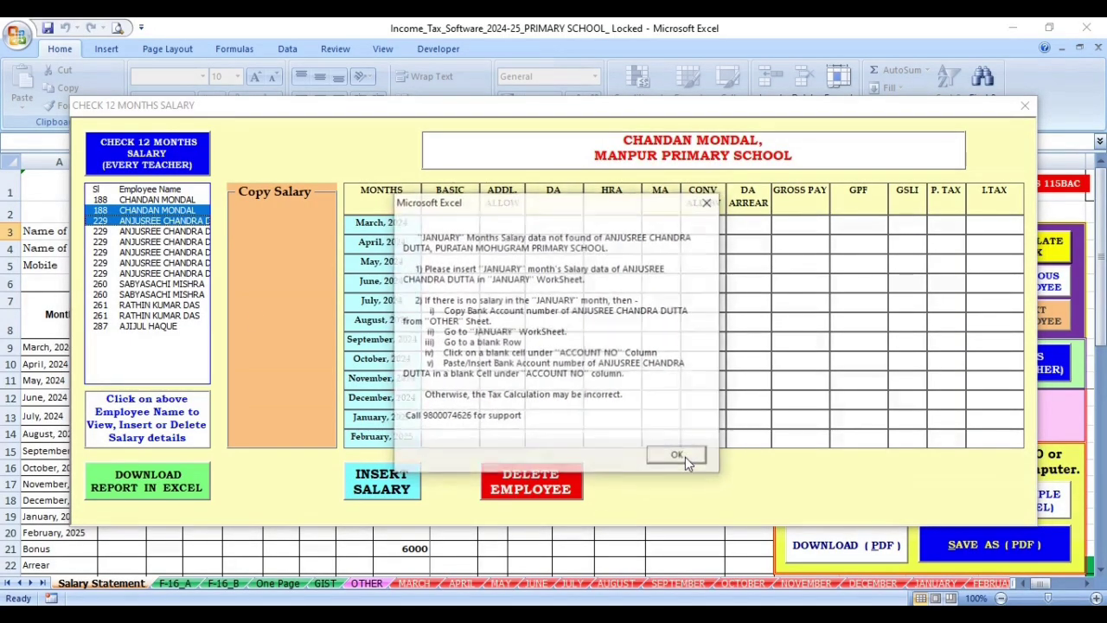
{"action": "left_click", "coordinate": [680, 455]}
{"action": "left_click", "coordinate": [680, 456]}
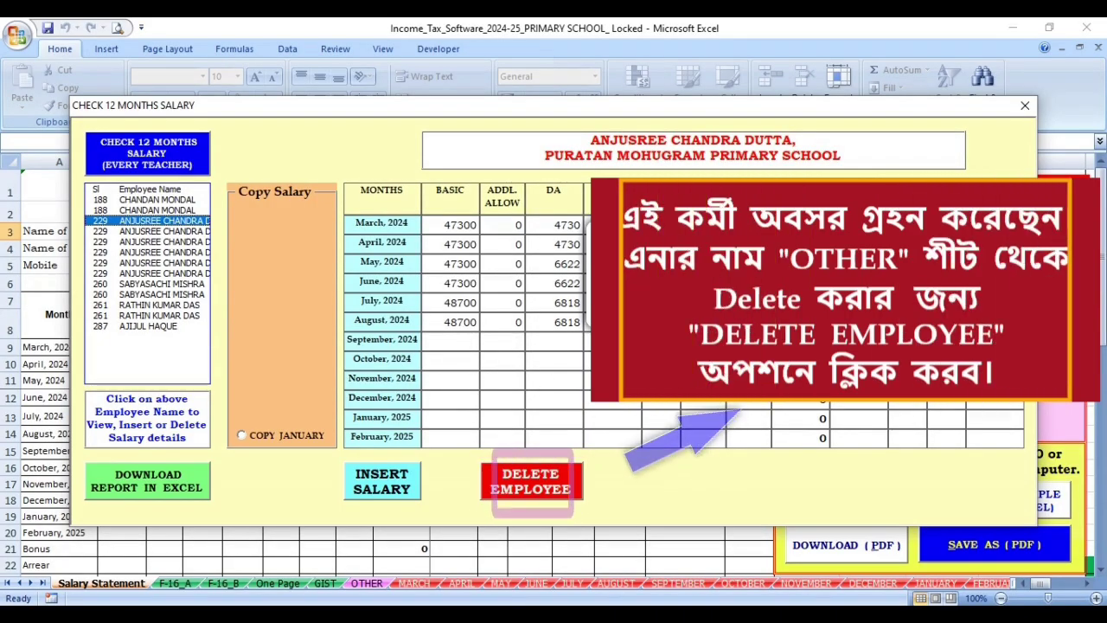
{"action": "left_click", "coordinate": [531, 482]}
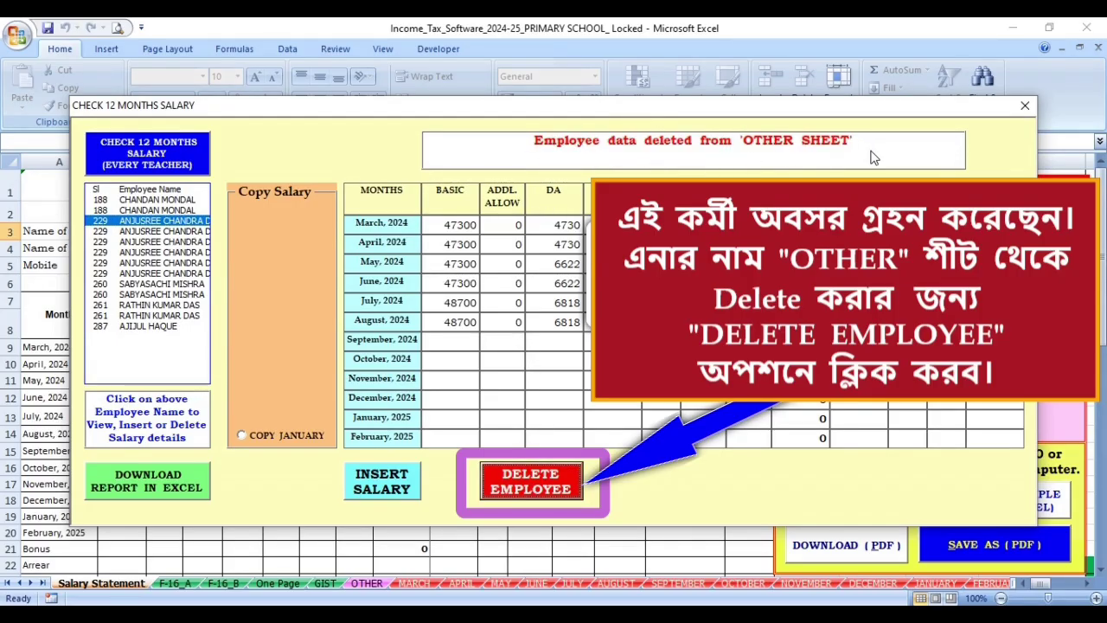
{"action": "left_click", "coordinate": [146, 243]}
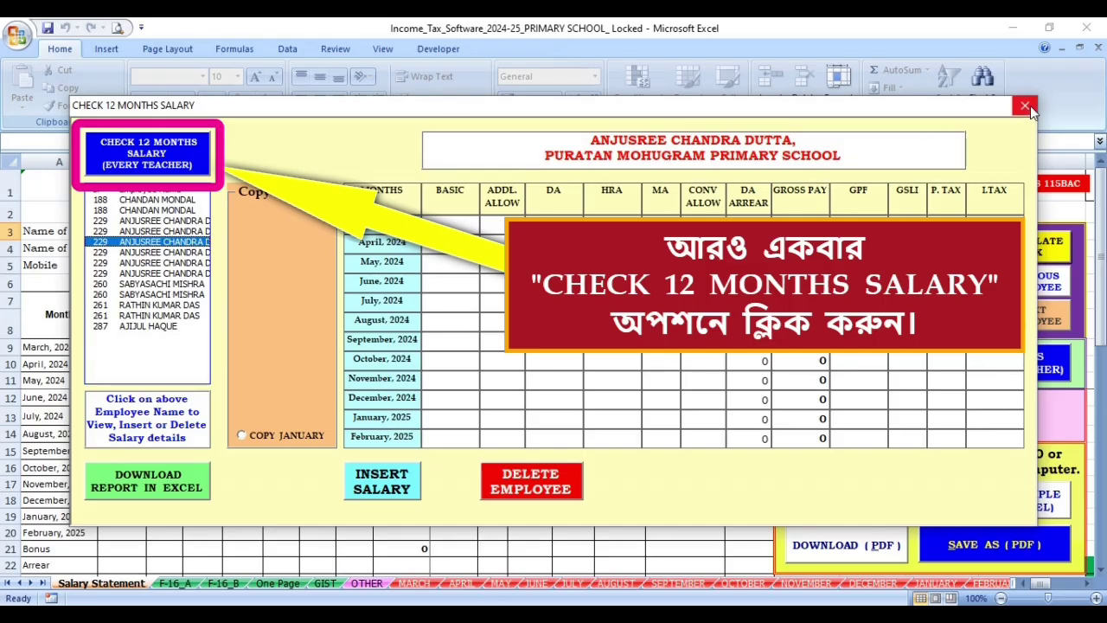
{"action": "left_click", "coordinate": [155, 166]}
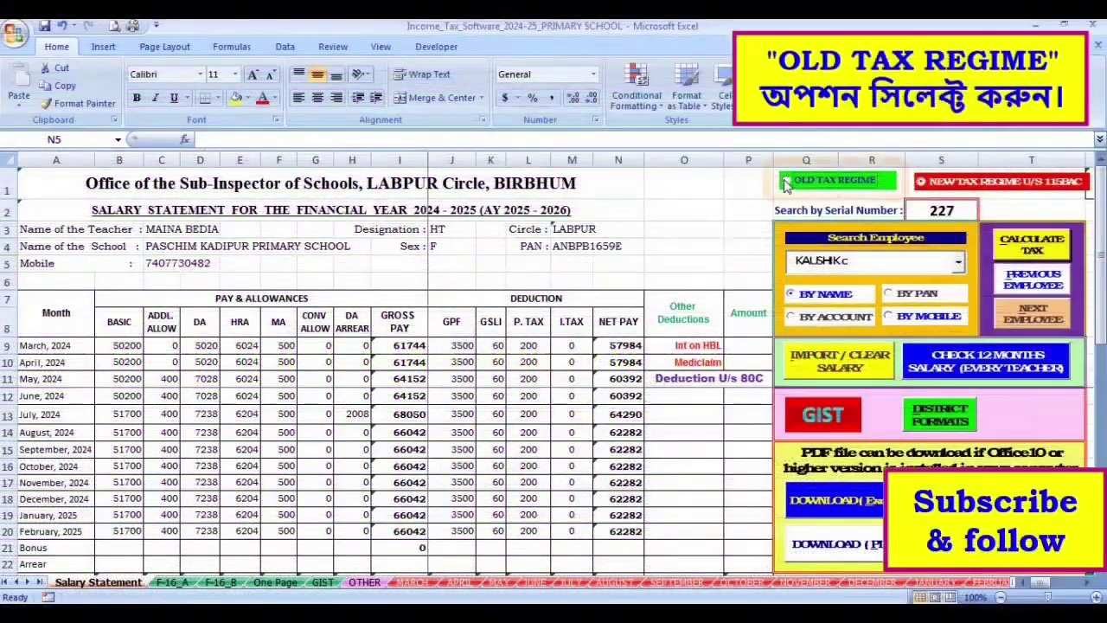
Select the old tax regime for the salary statement and open the GIST income tax report sheet
{"action": "left_click", "coordinate": [798, 183]}
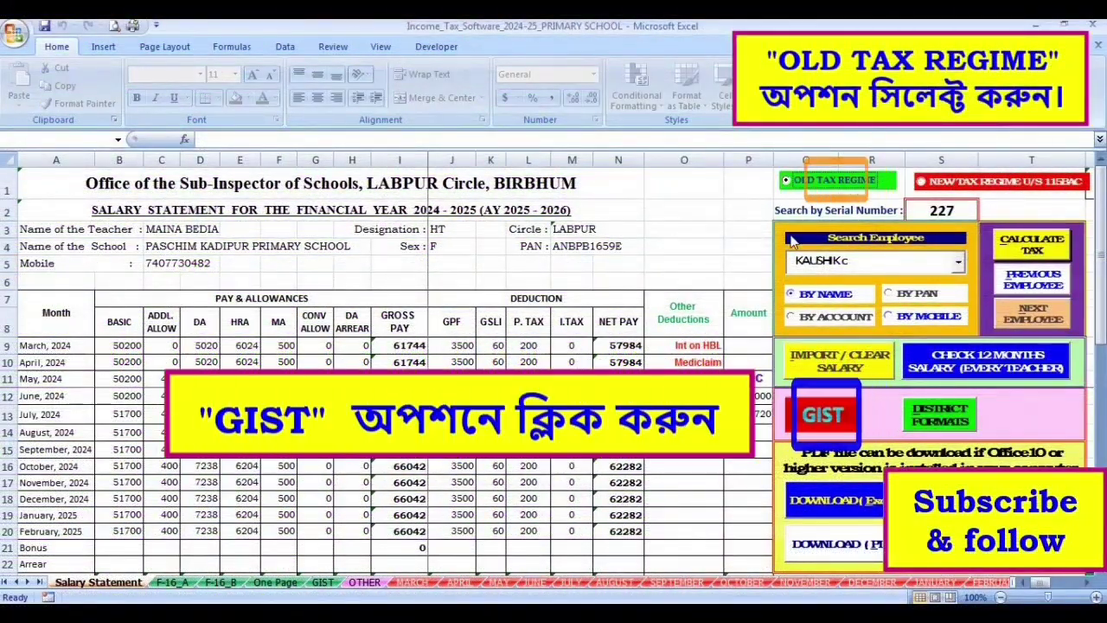
{"action": "left_click", "coordinate": [824, 420]}
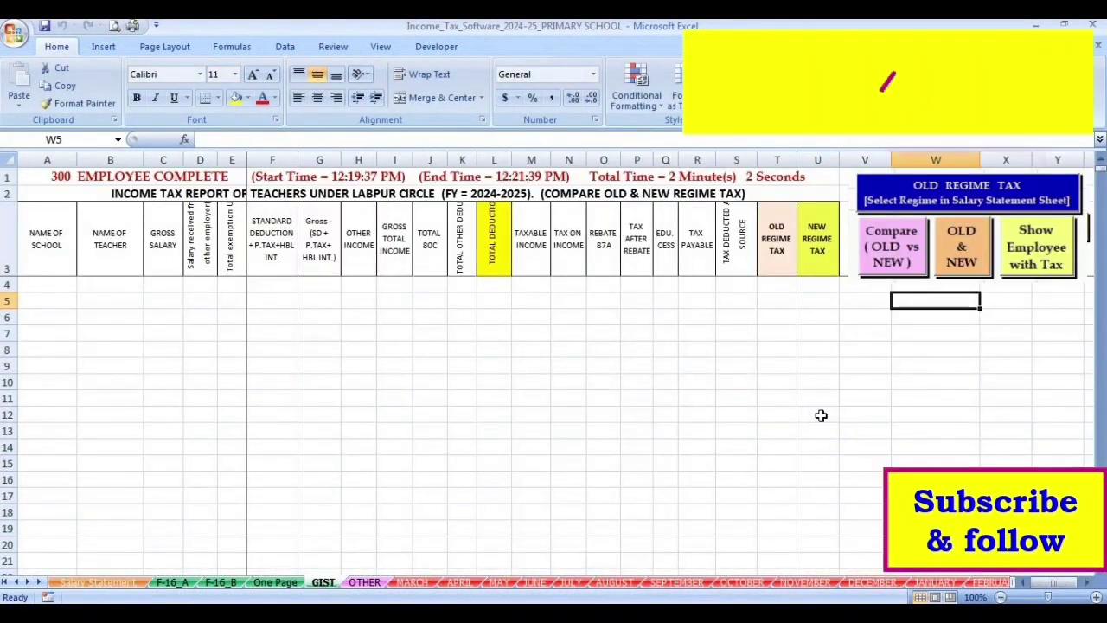